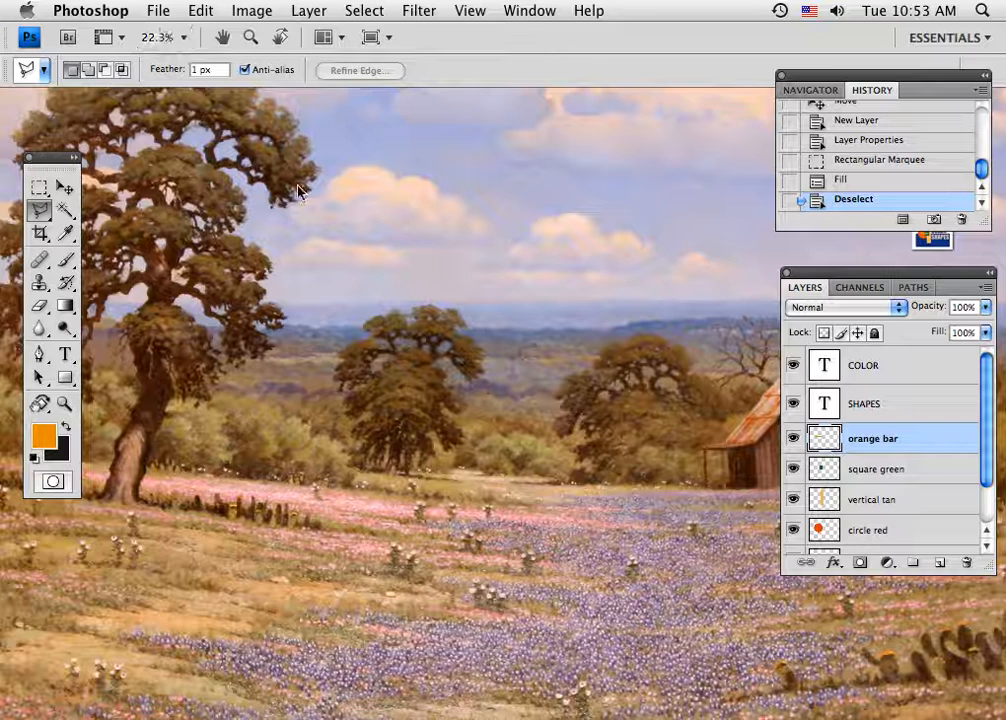
Start a new document with units in inches, 7 inches wide and 5 inches high
click(158, 11)
click(166, 35)
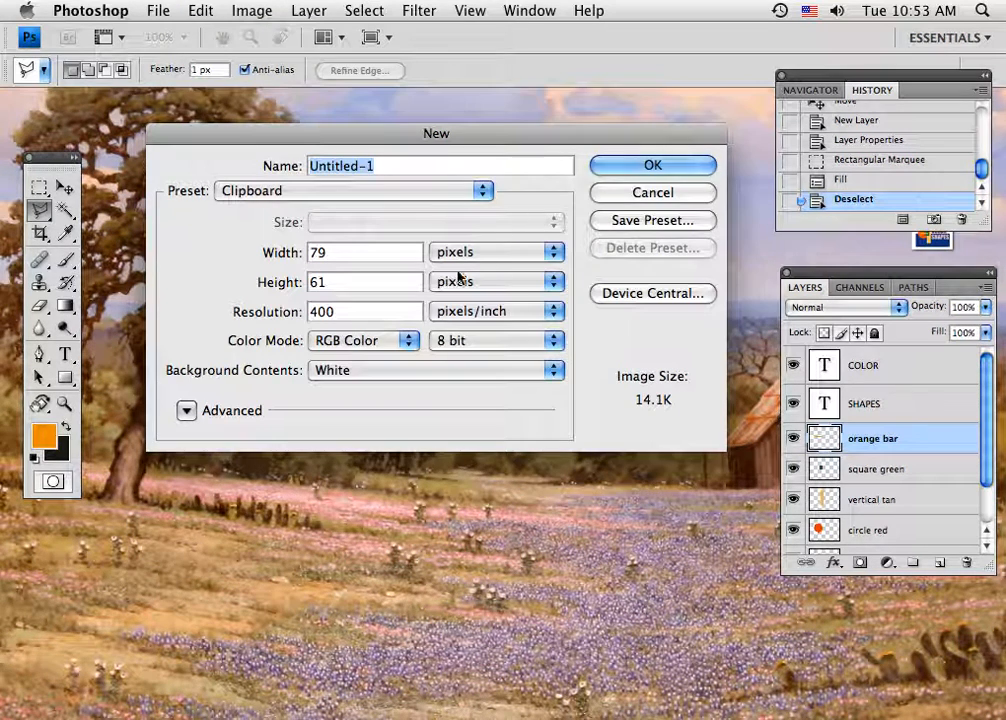
click(553, 252)
key(Escape)
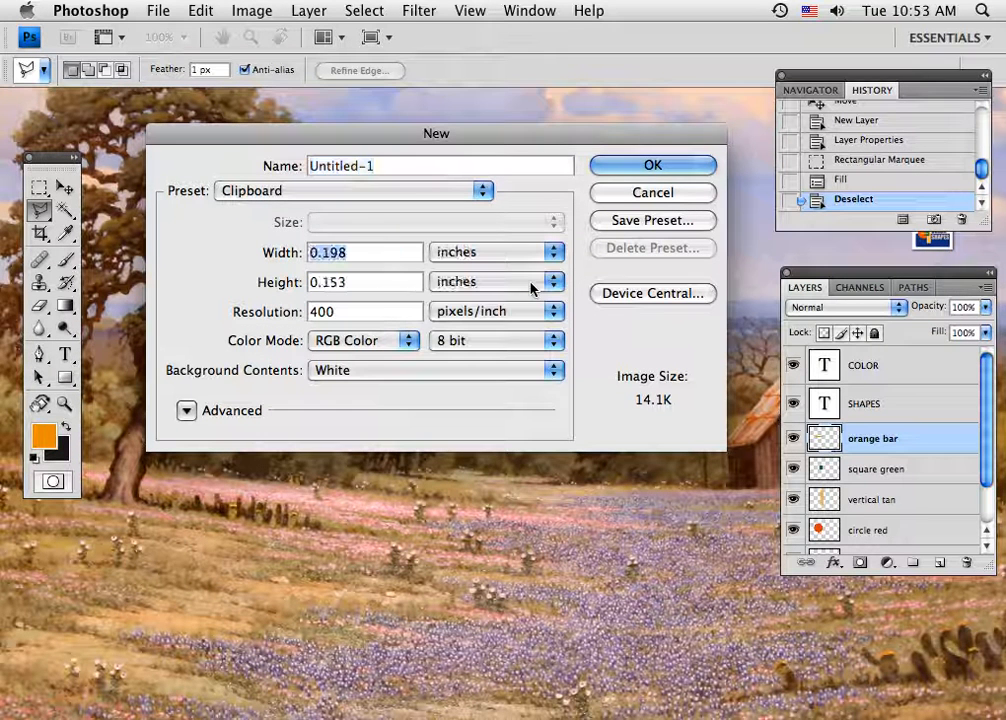
drag(284, 261, 282, 261)
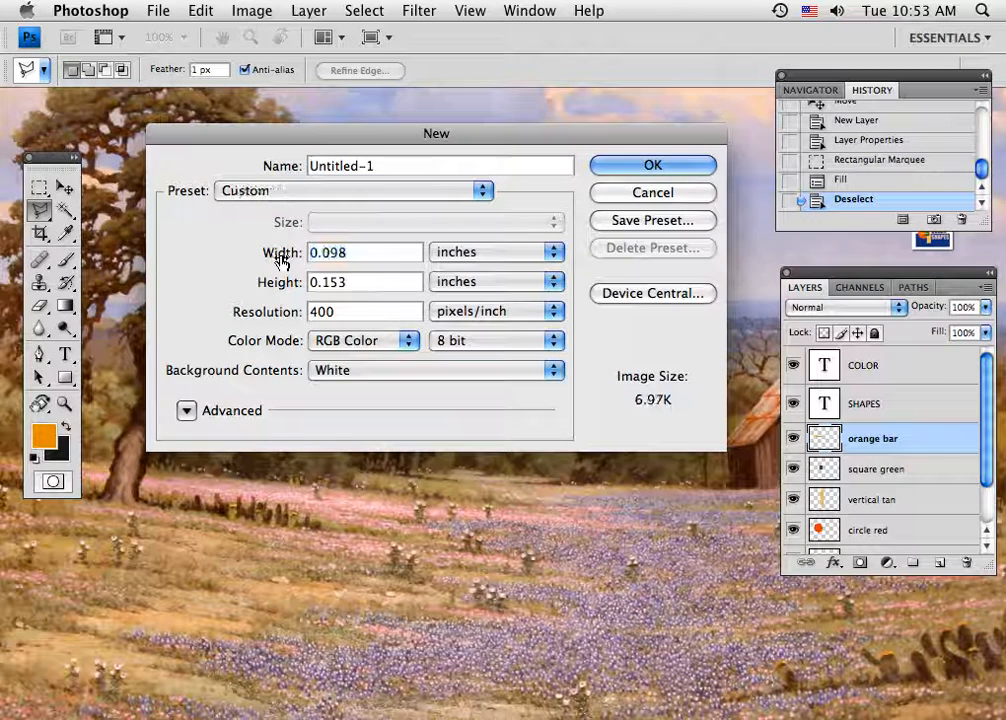
text(7)
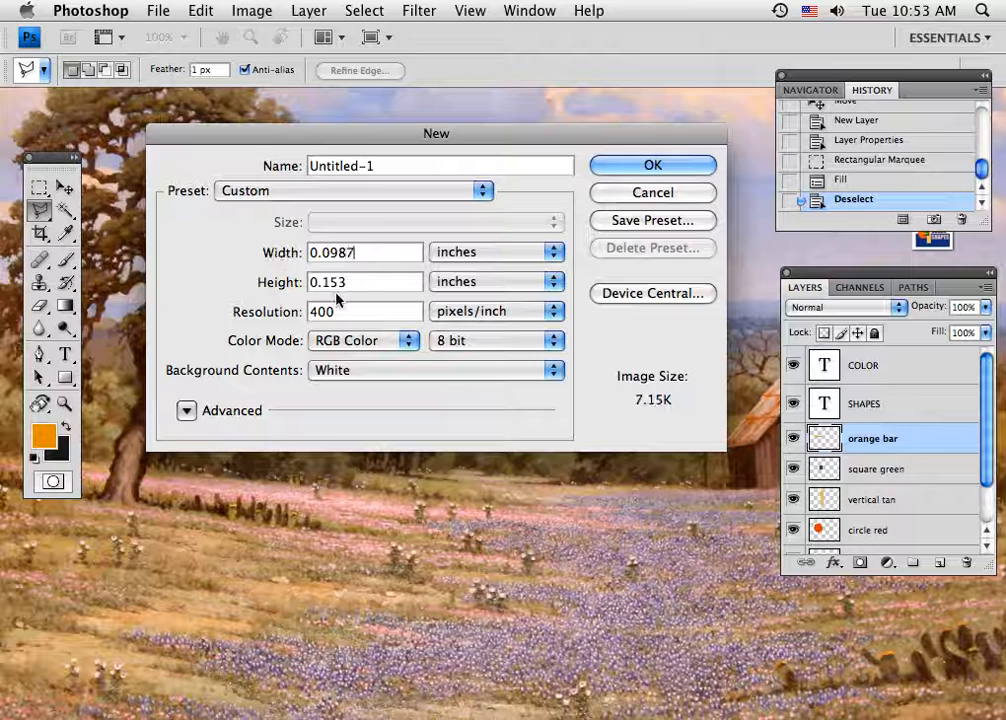
click(284, 258)
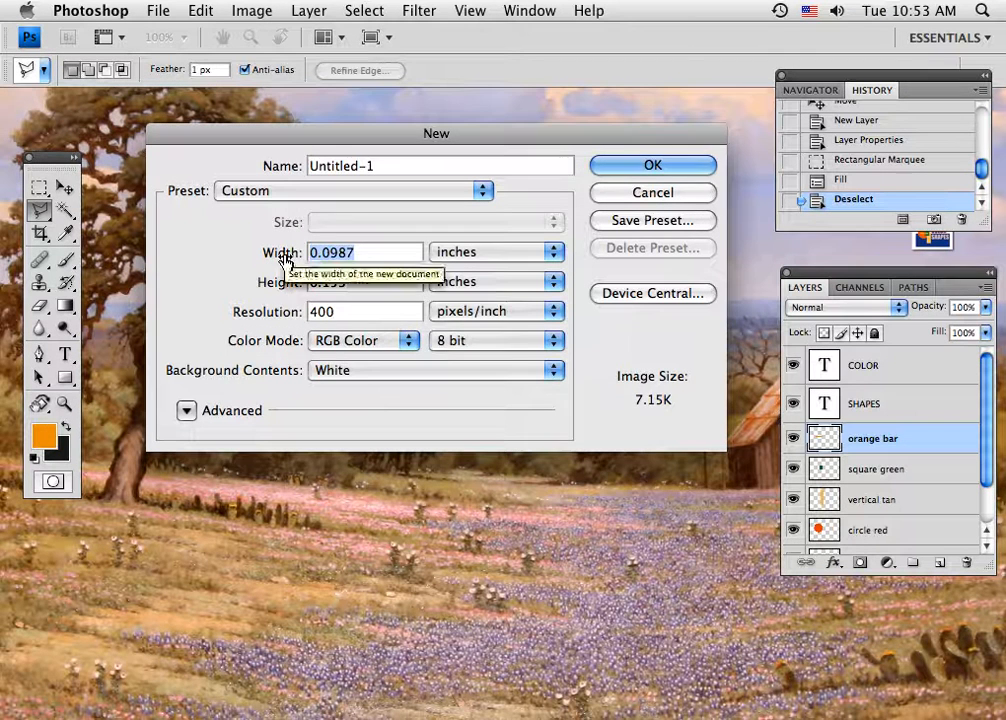
text(7)
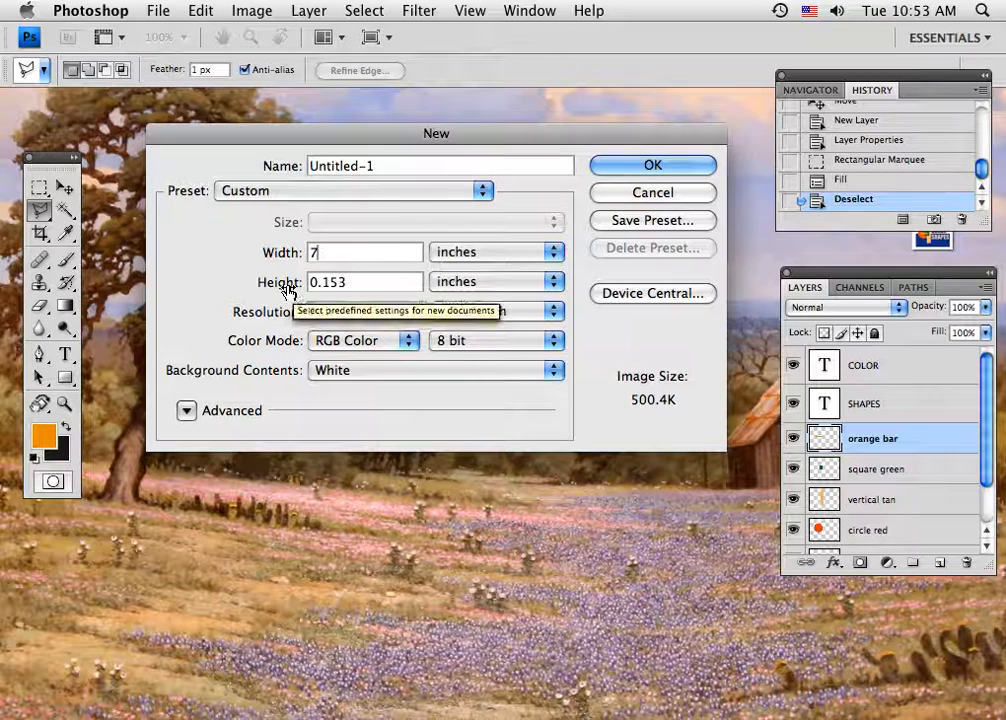
click(287, 285)
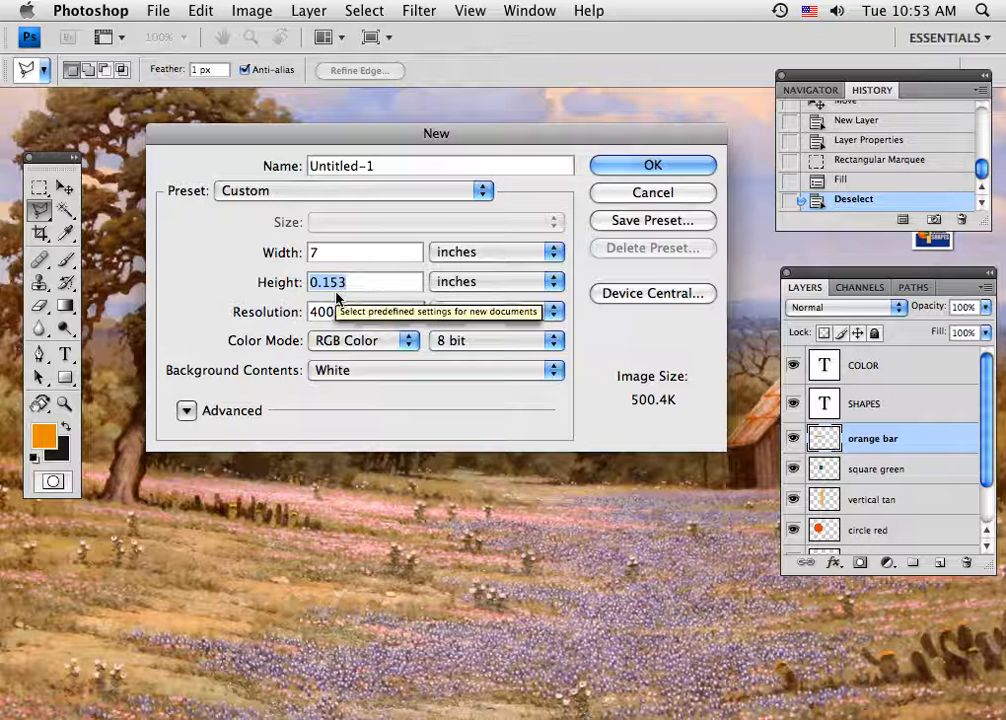
text(5)
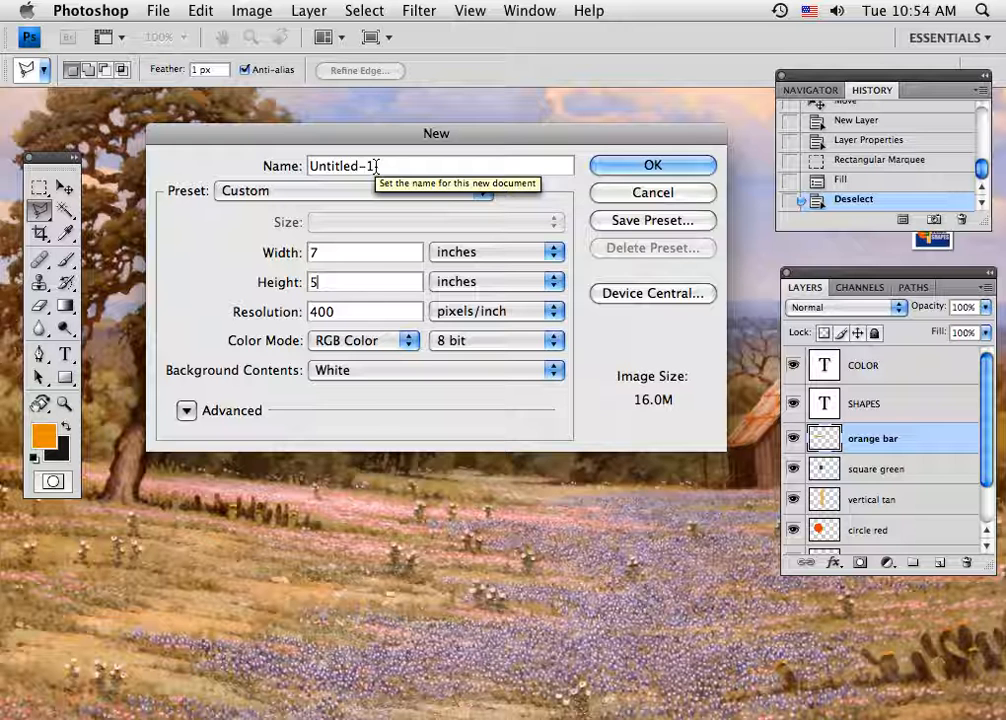
Name the new document "shapes on layers" and create it
drag(377, 166, 293, 168)
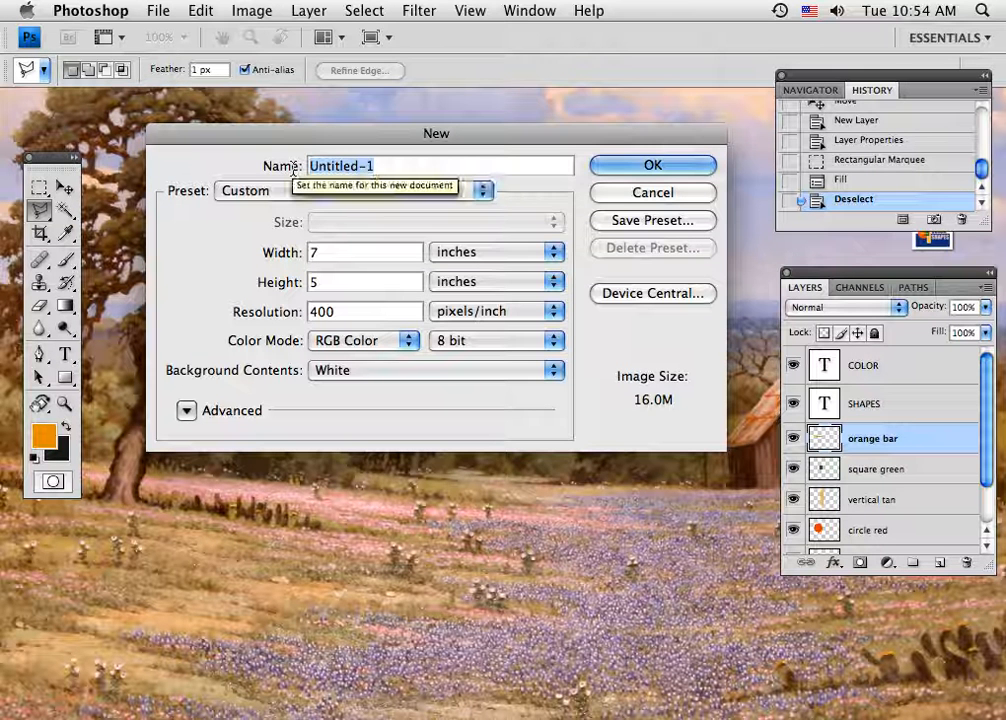
text(shapes o)
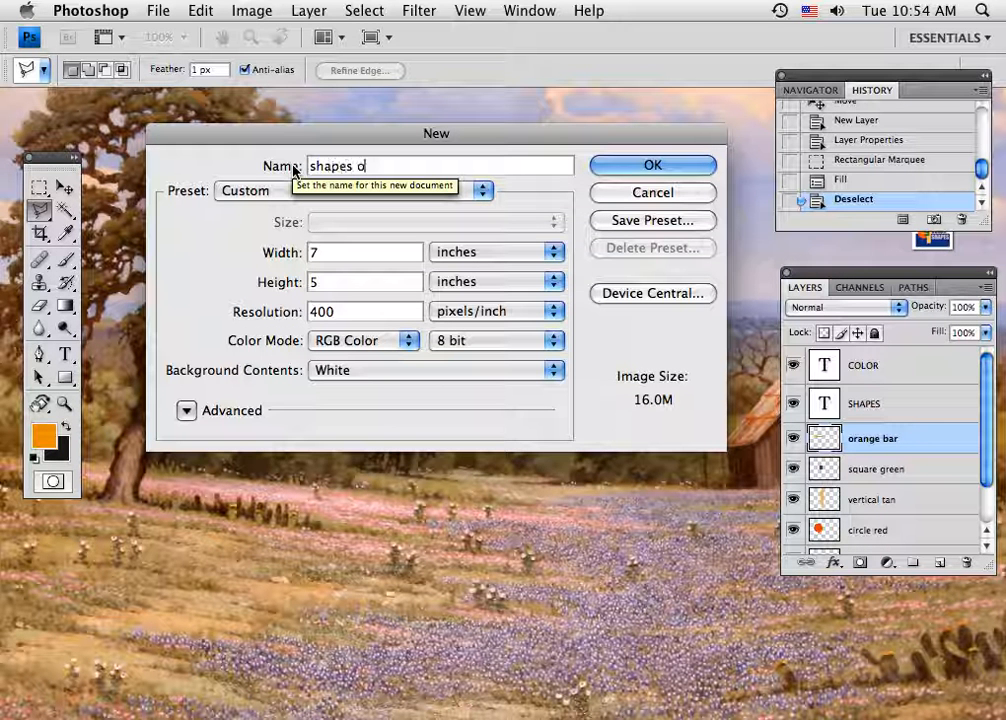
text(n layers)
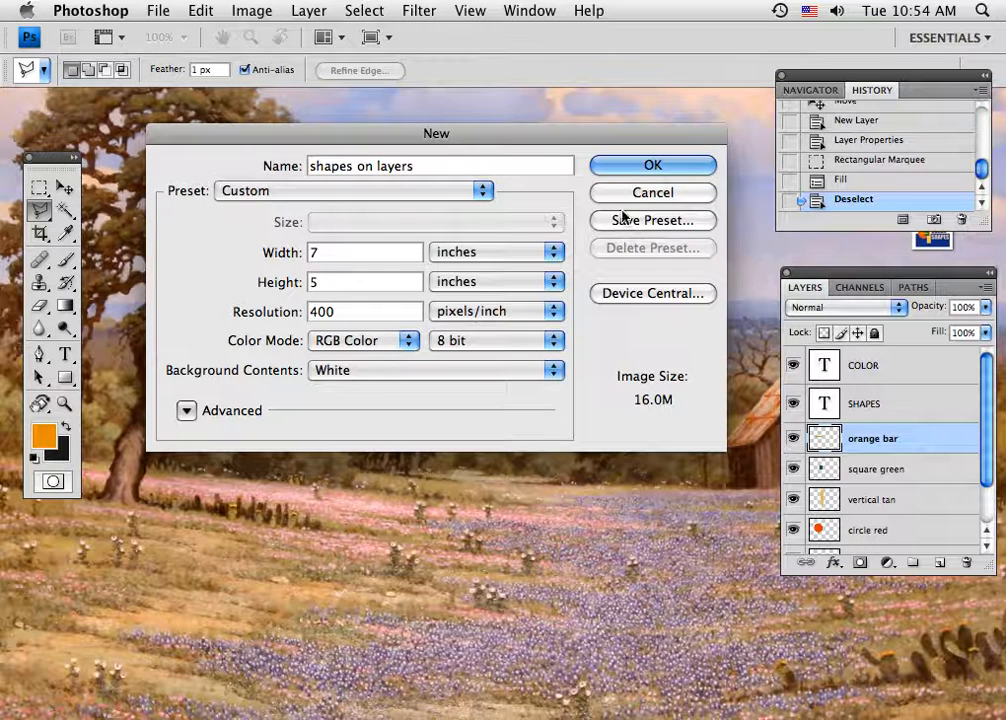
click(627, 169)
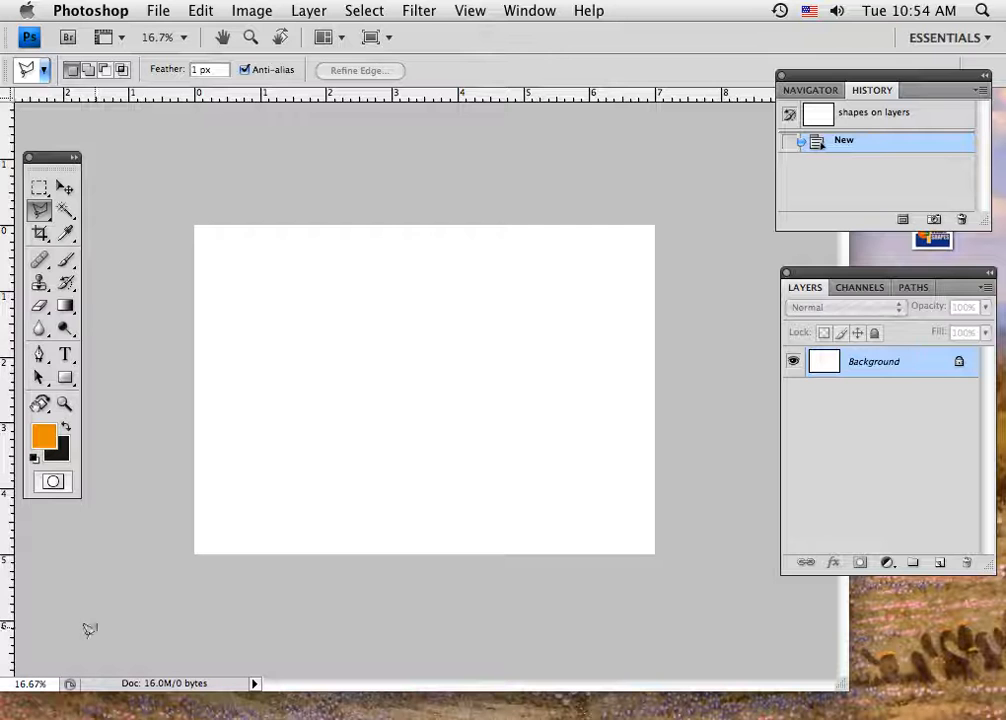
Reposition the document window so its title bar is visible and enlarge the canvas view to 22.31%
click(35, 710)
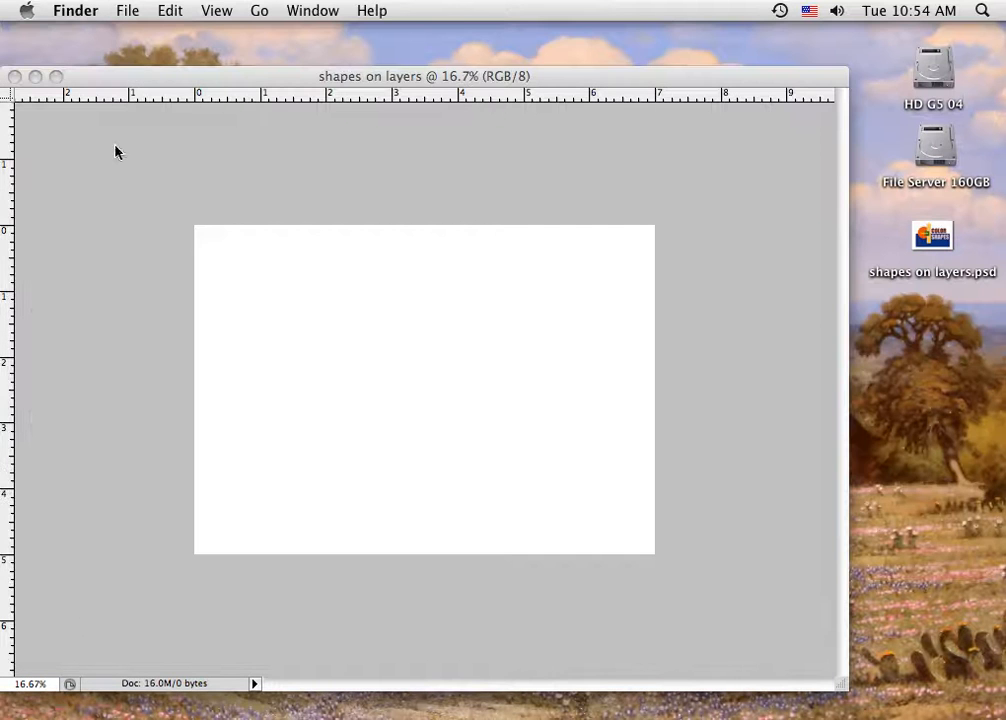
click(131, 90)
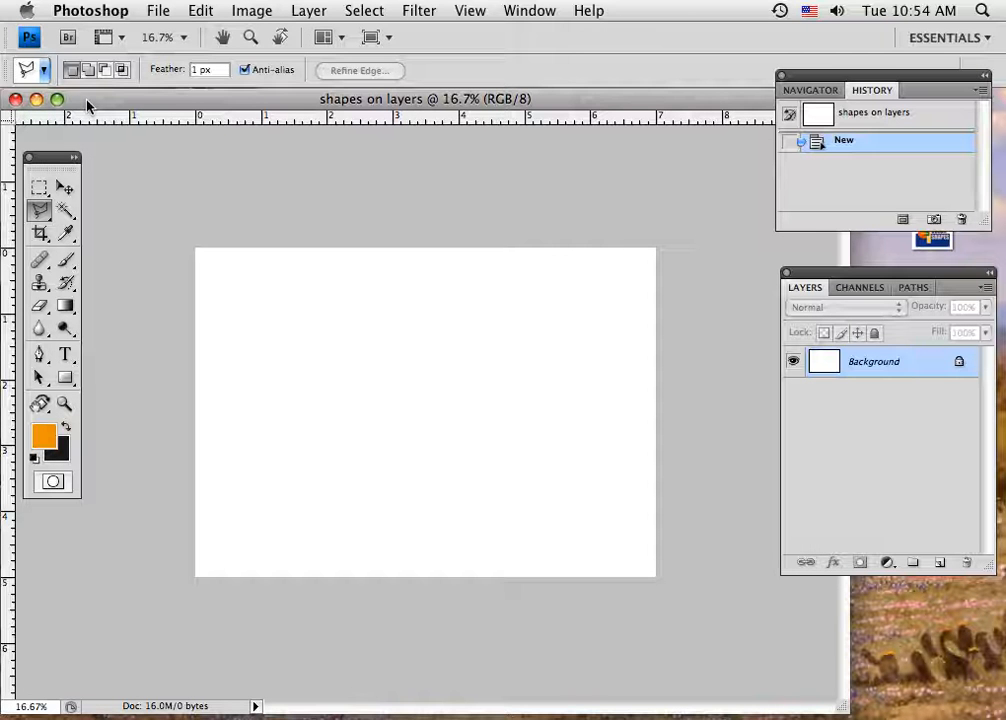
drag(87, 101, 90, 100)
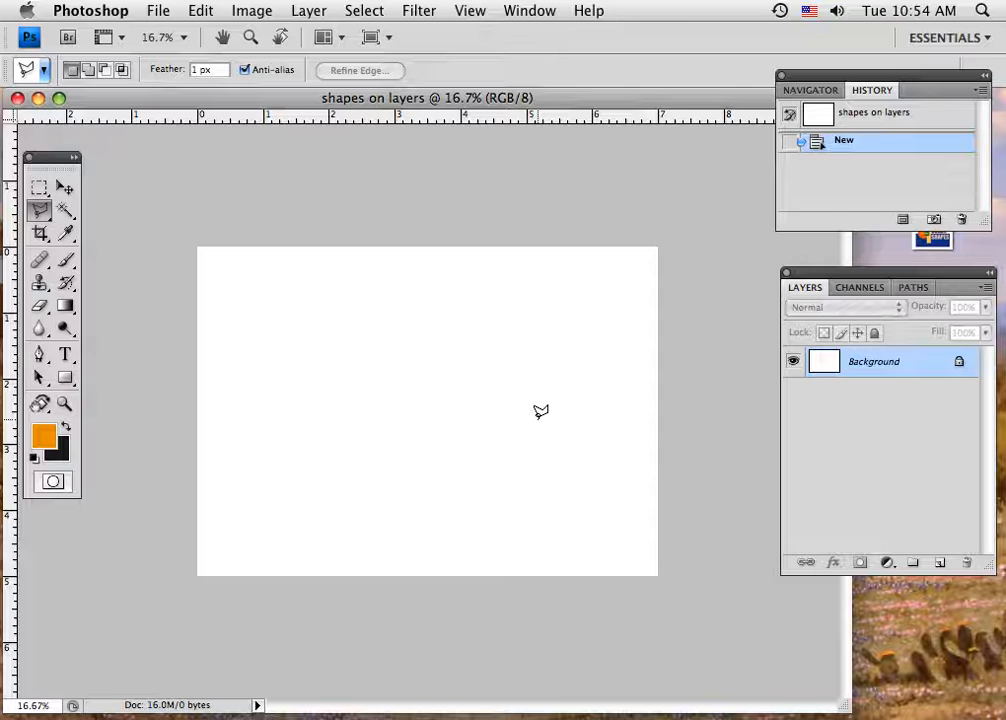
click(838, 90)
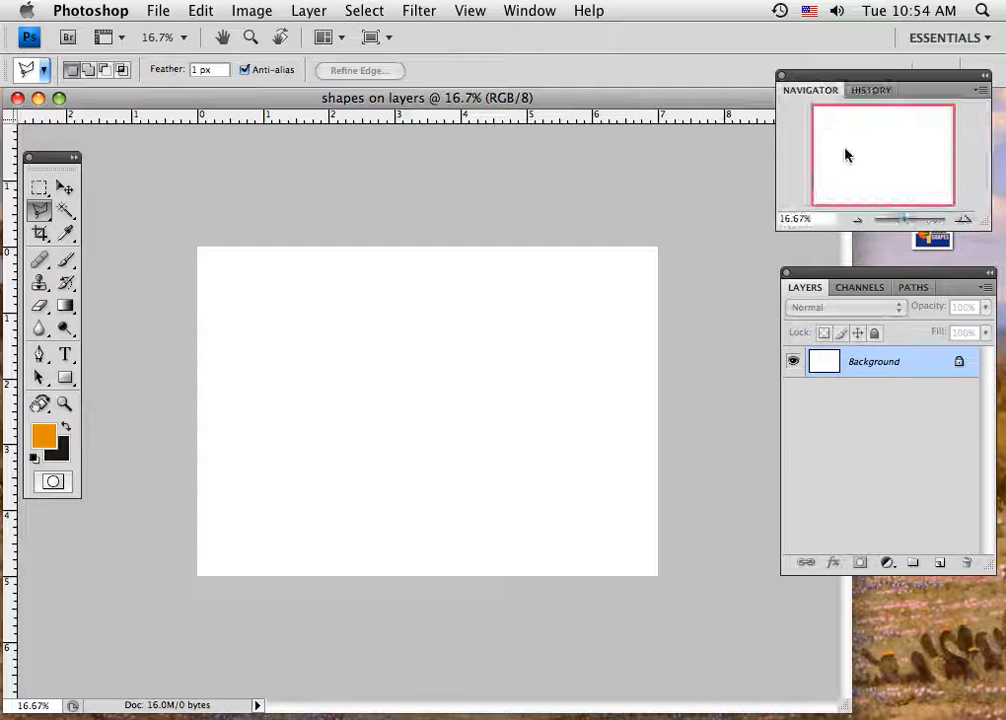
click(903, 219)
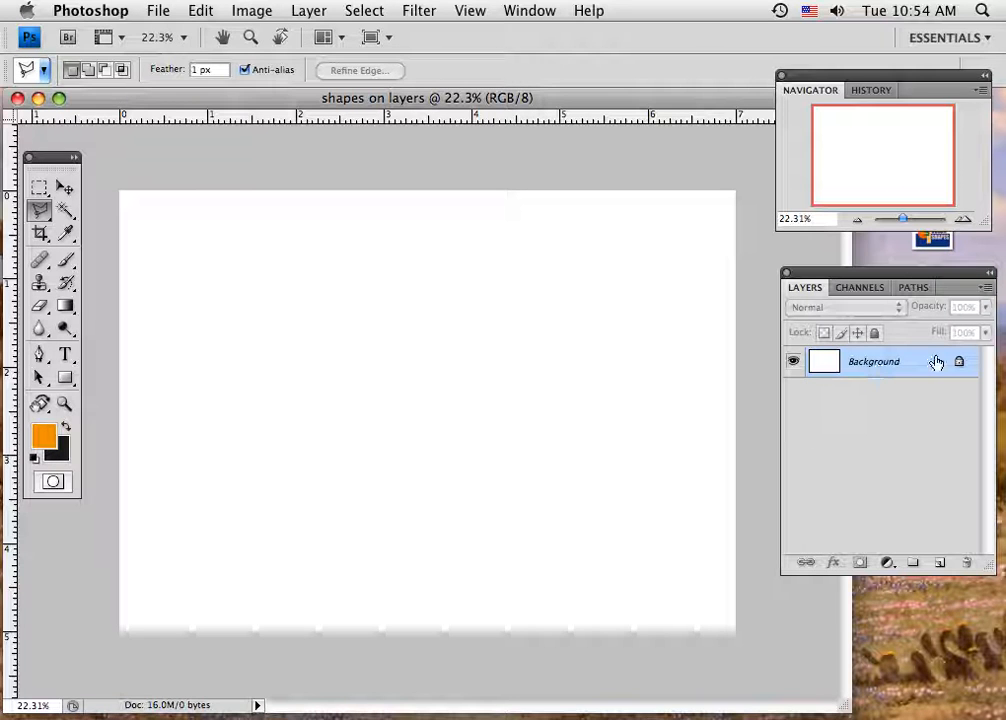
Convert the Background layer into a regular layer named "white back"
double_click(865, 365)
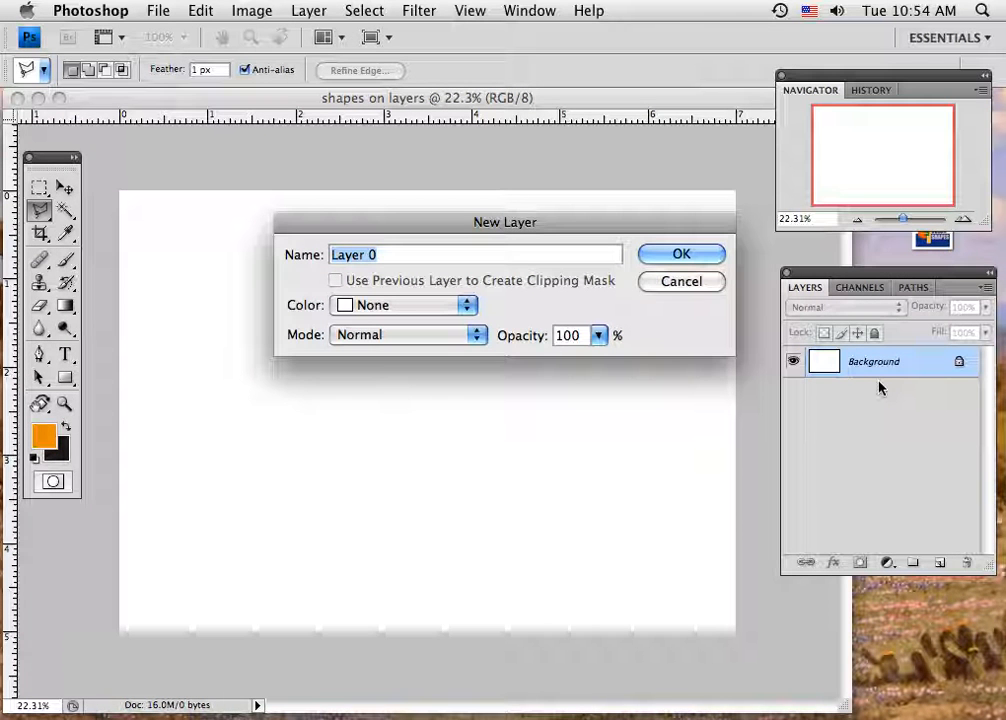
text(white)
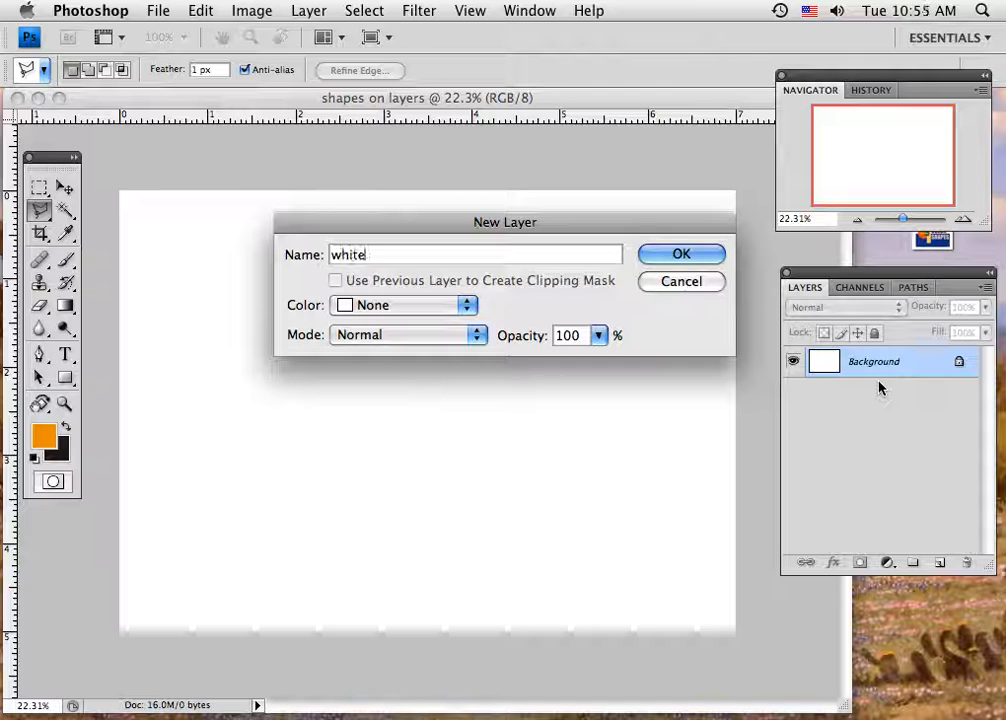
text( back)
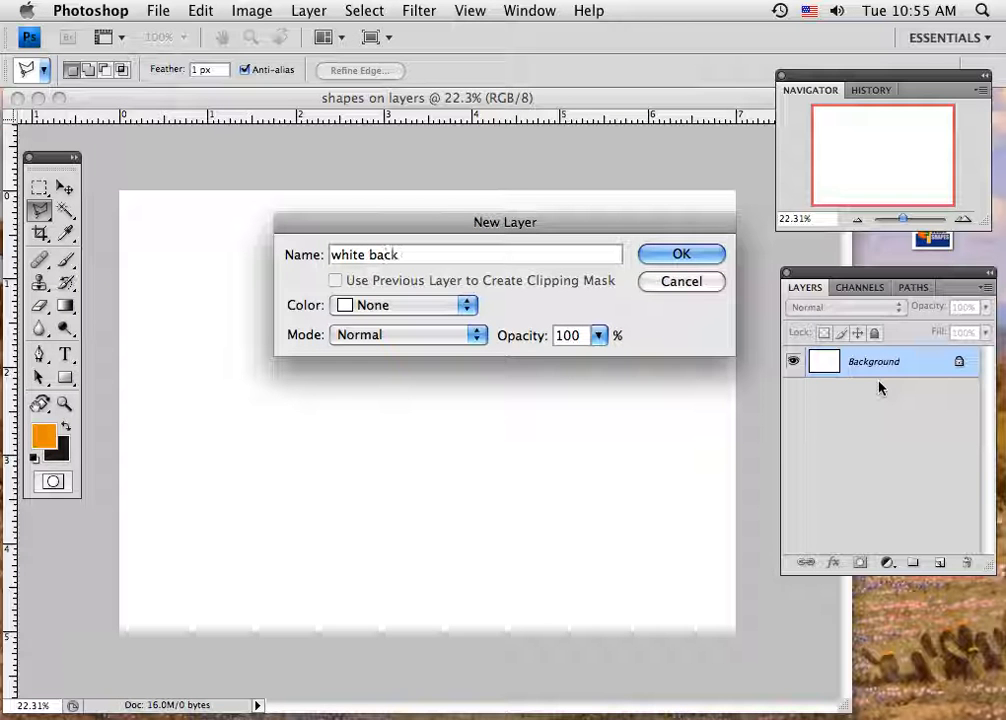
click(679, 256)
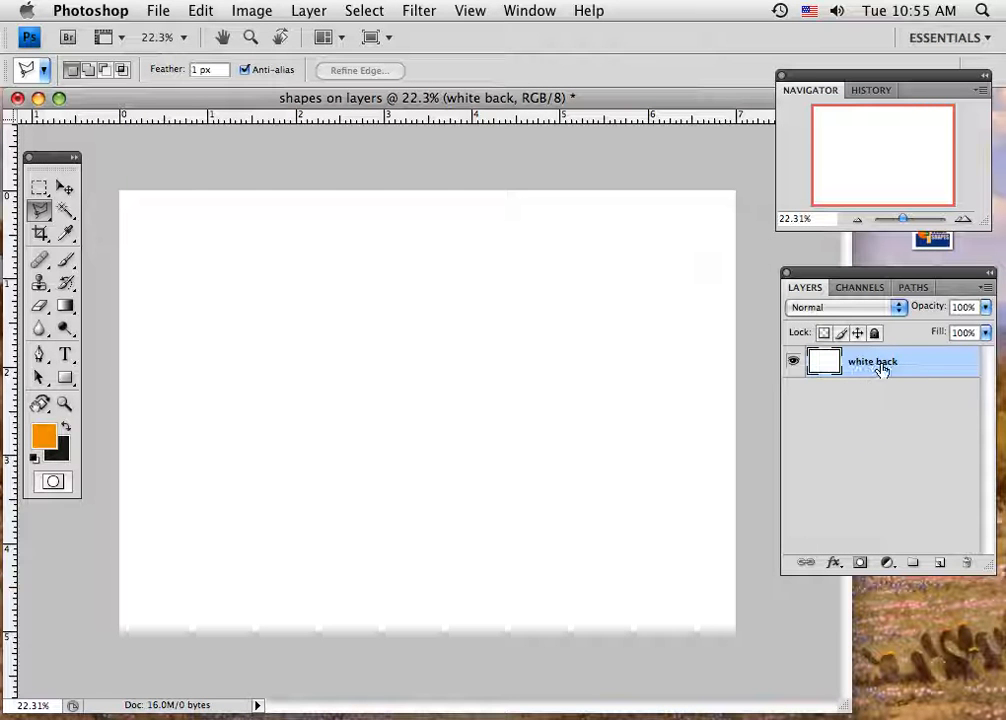
Add a new layer above white back and name it "rectangle blue"
click(941, 564)
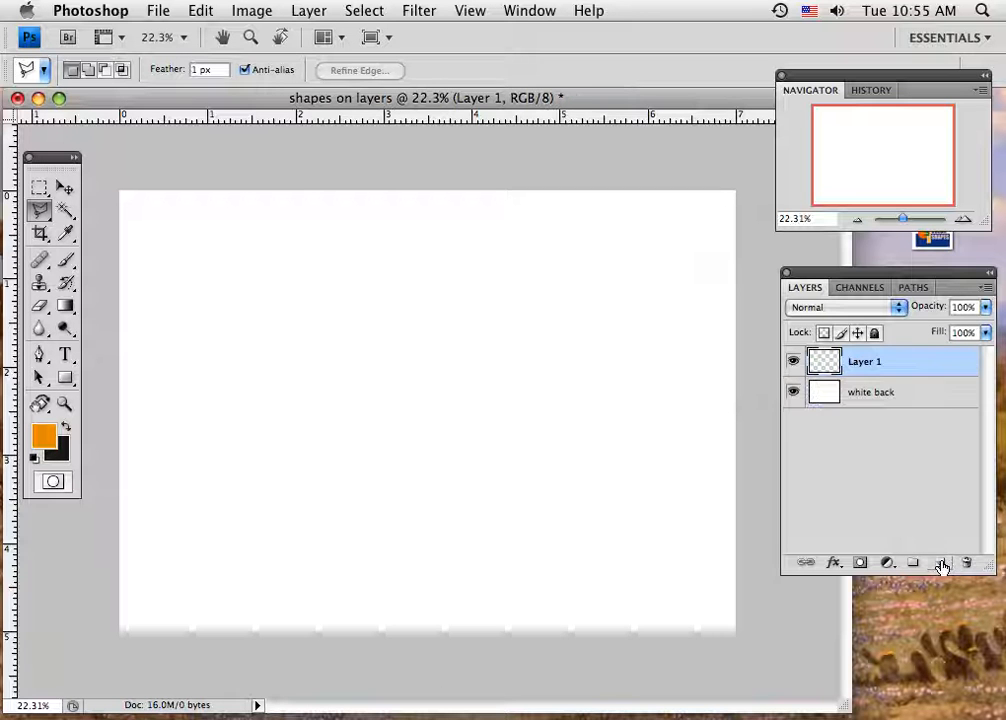
double_click(860, 365)
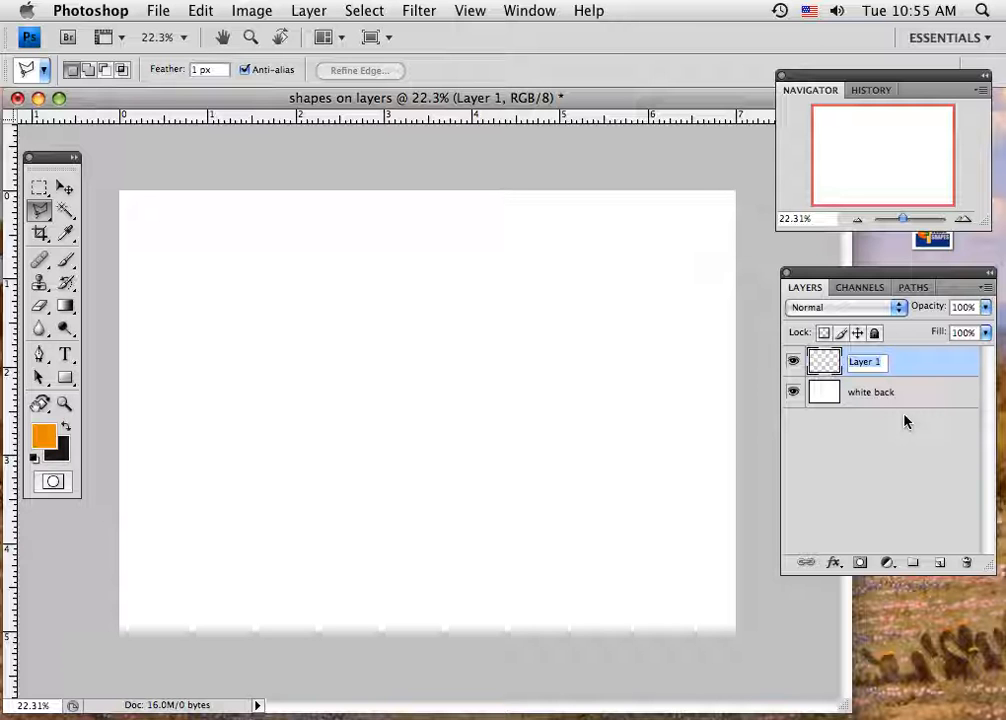
text(rectangle blue)
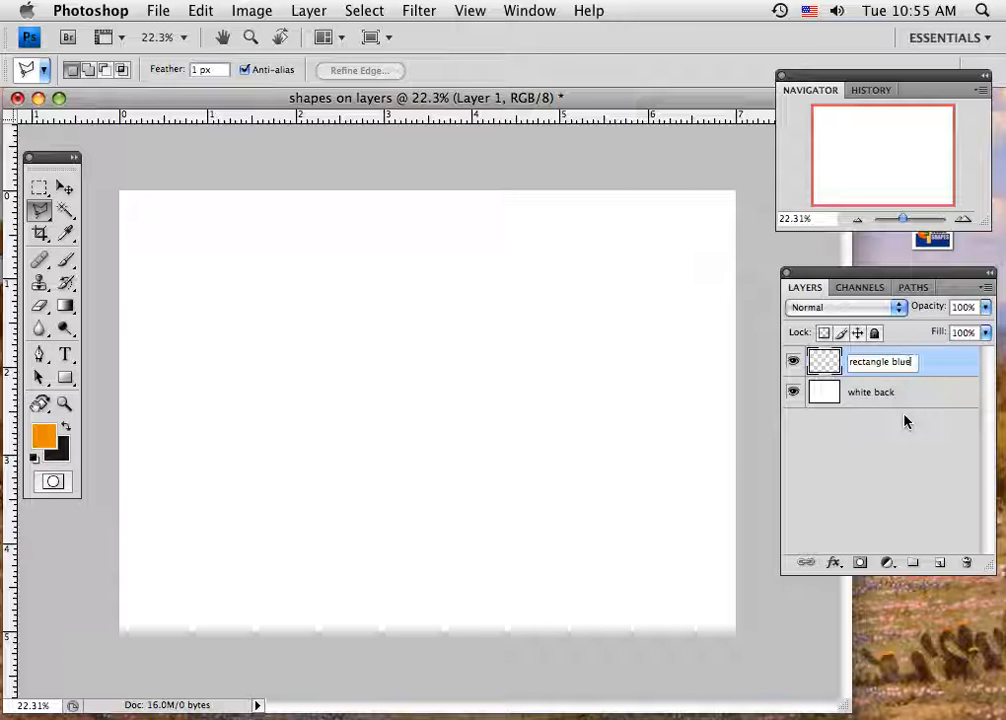
Make a rectangular selection about 5.7 by 1.5 inches in the canvas's lower part and fill it with dark blue #0b215a on the rectangle blue layer
click(40, 188)
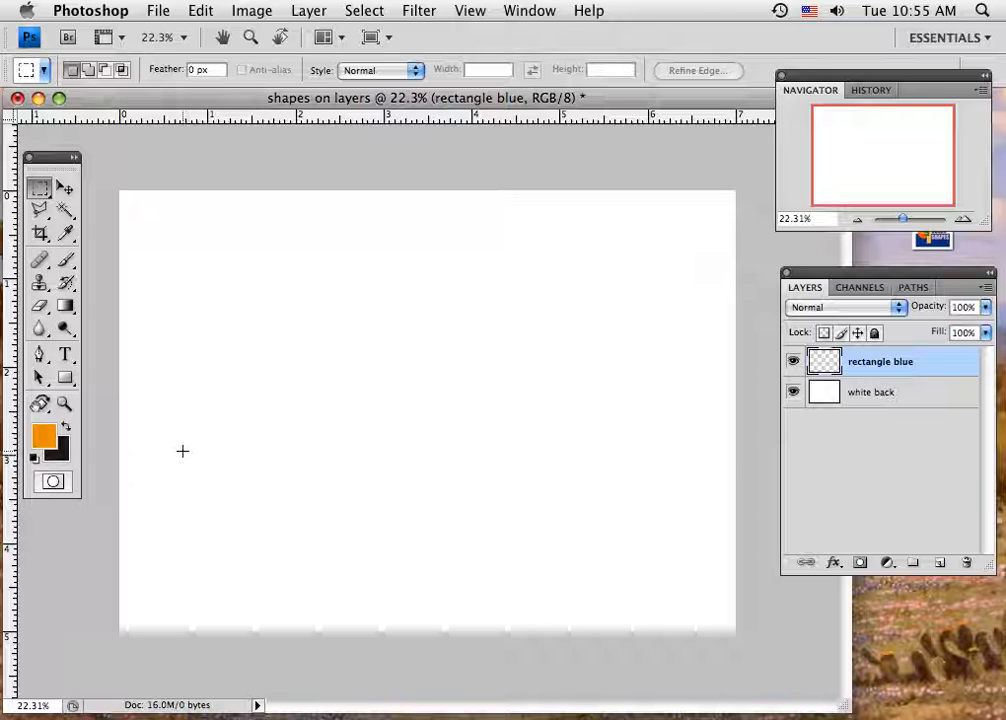
drag(266, 588, 678, 582)
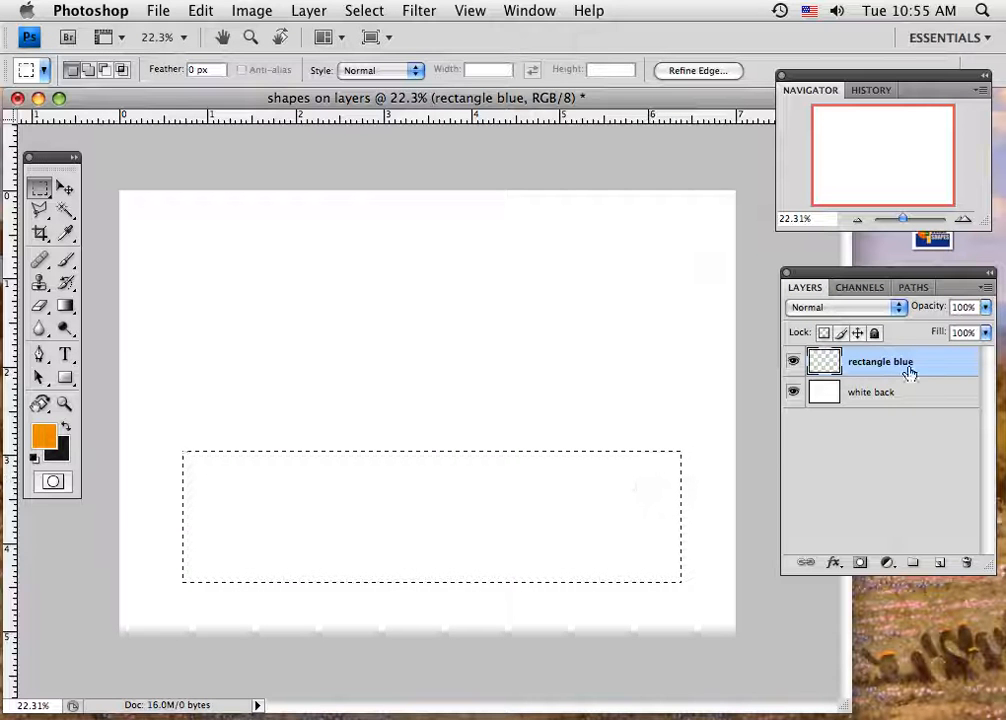
click(44, 434)
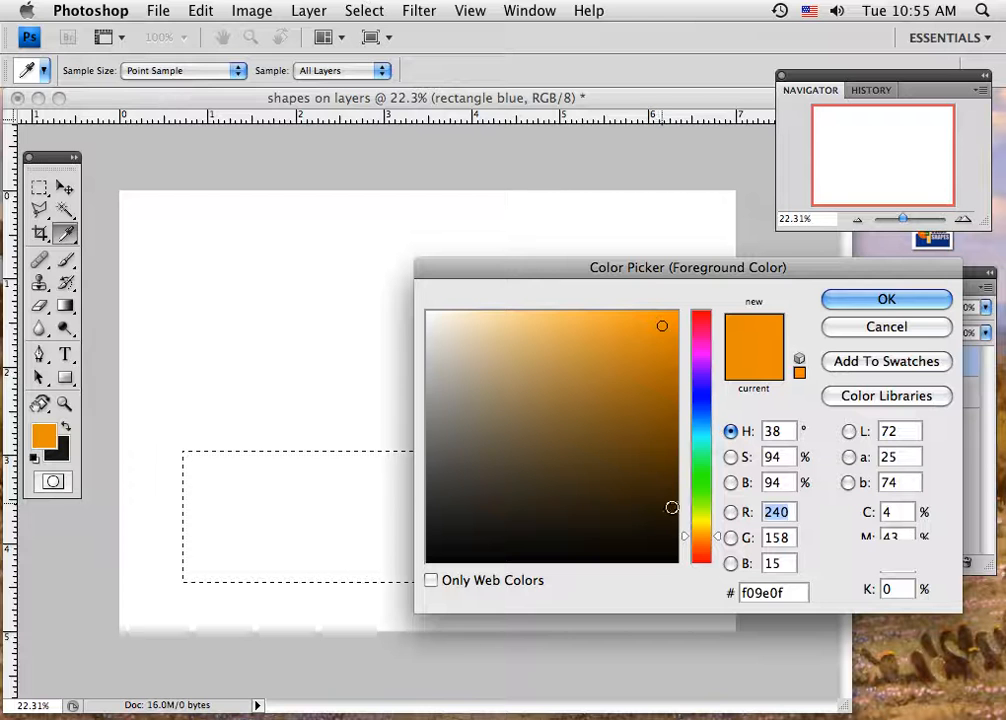
click(704, 409)
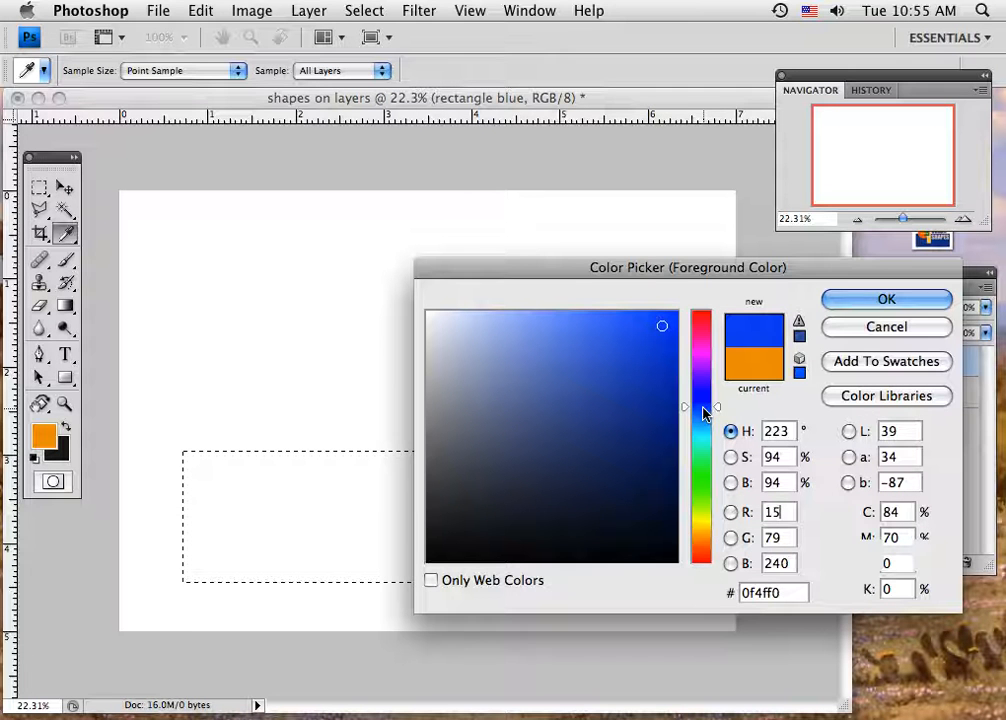
click(648, 473)
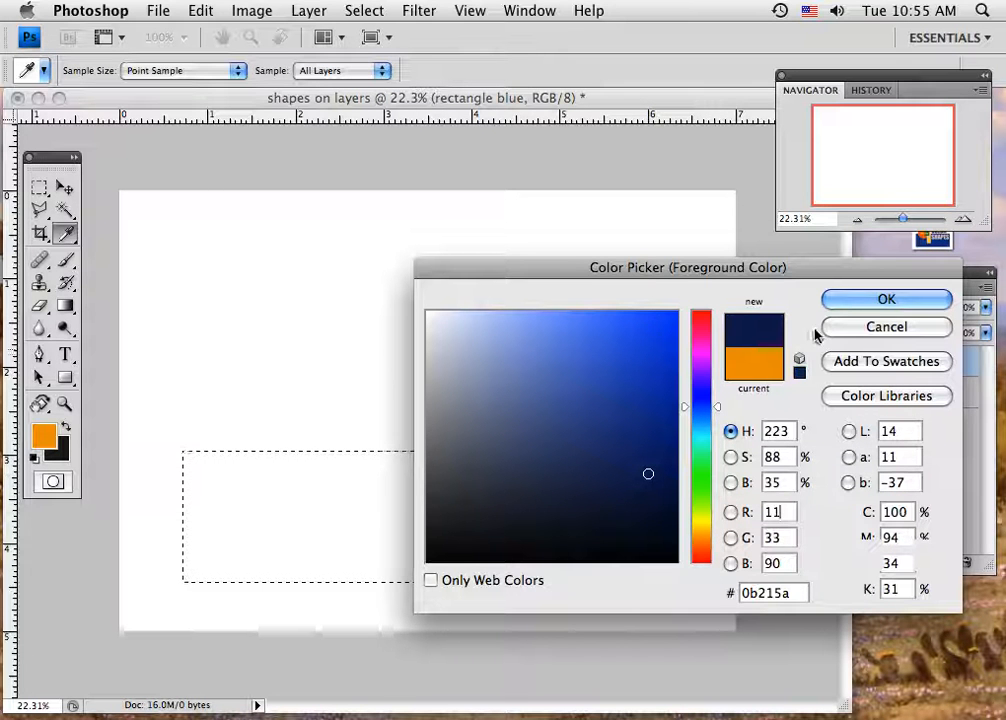
click(843, 312)
key(m)
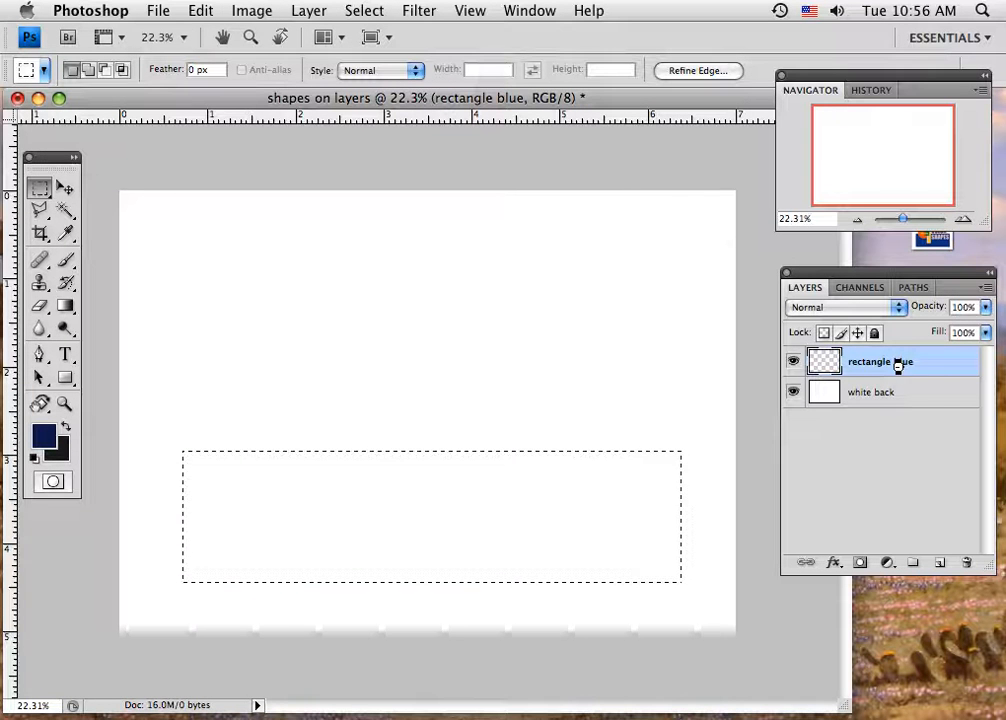
key(alt+BackSpace)
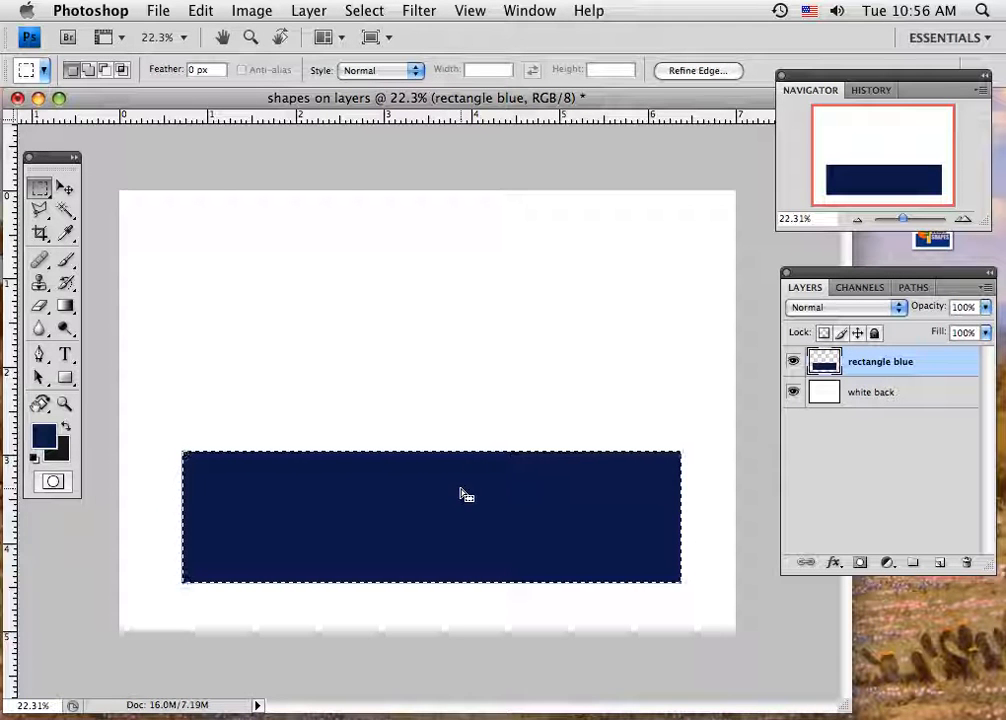
Deselect, turn on transform controls, and stretch the blue rectangle's top edge upward to 123.1% height, applying the transformation
click(63, 189)
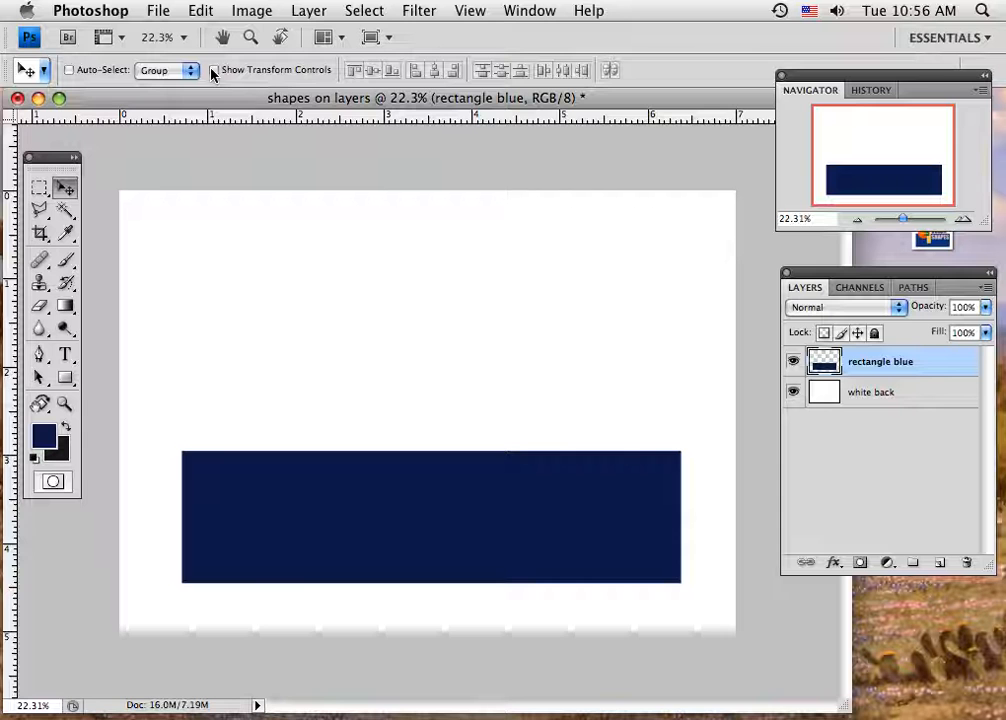
click(213, 70)
click(213, 70)
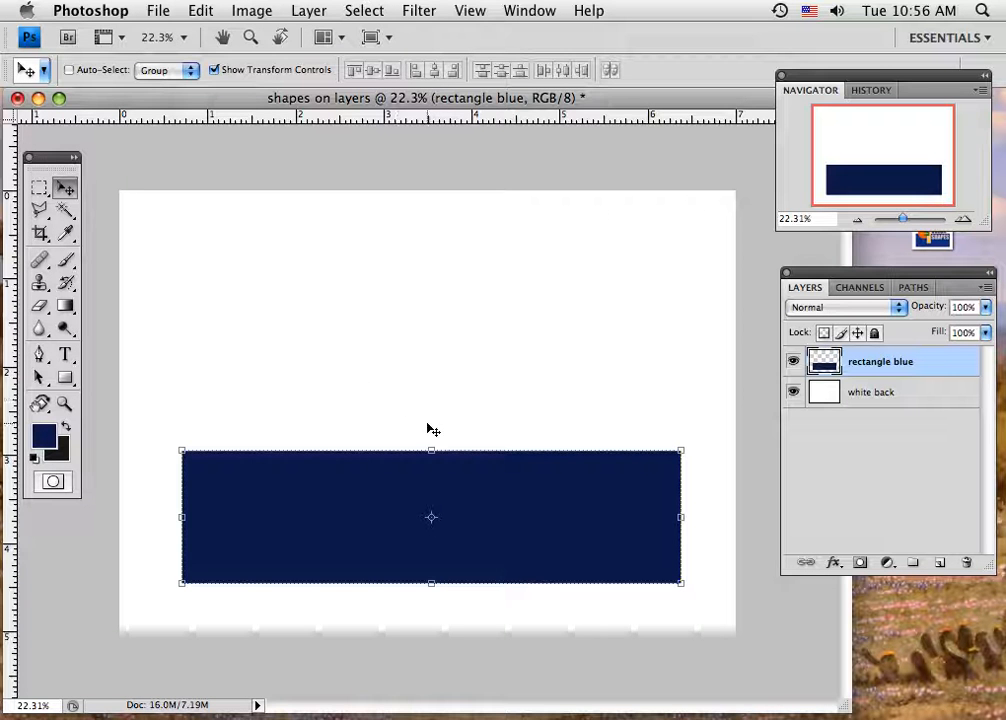
drag(432, 452, 433, 419)
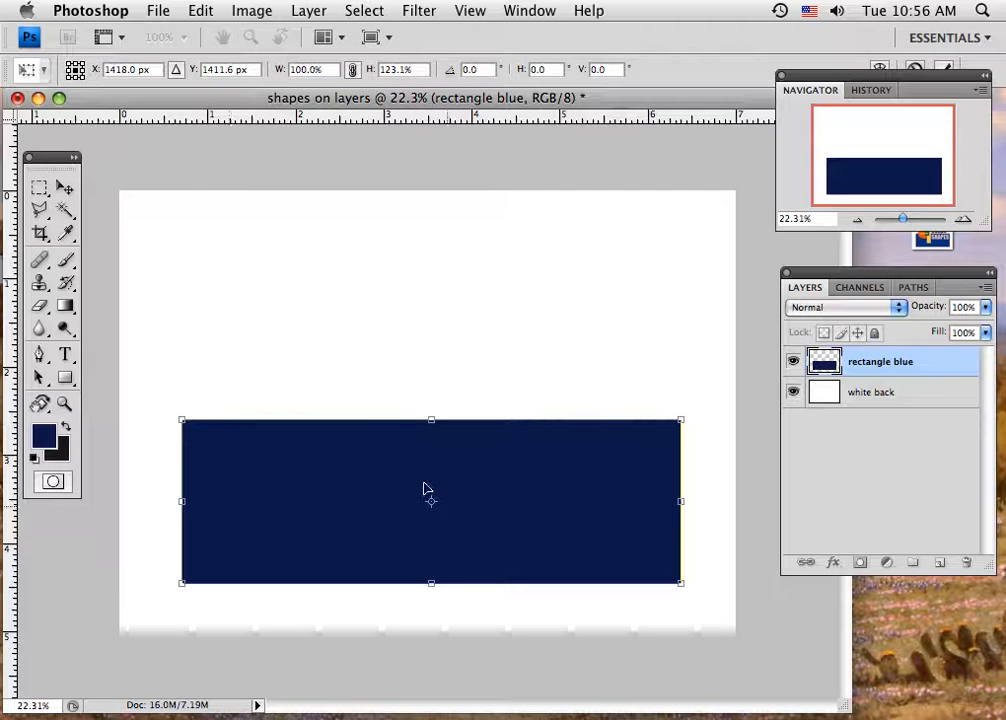
click(64, 187)
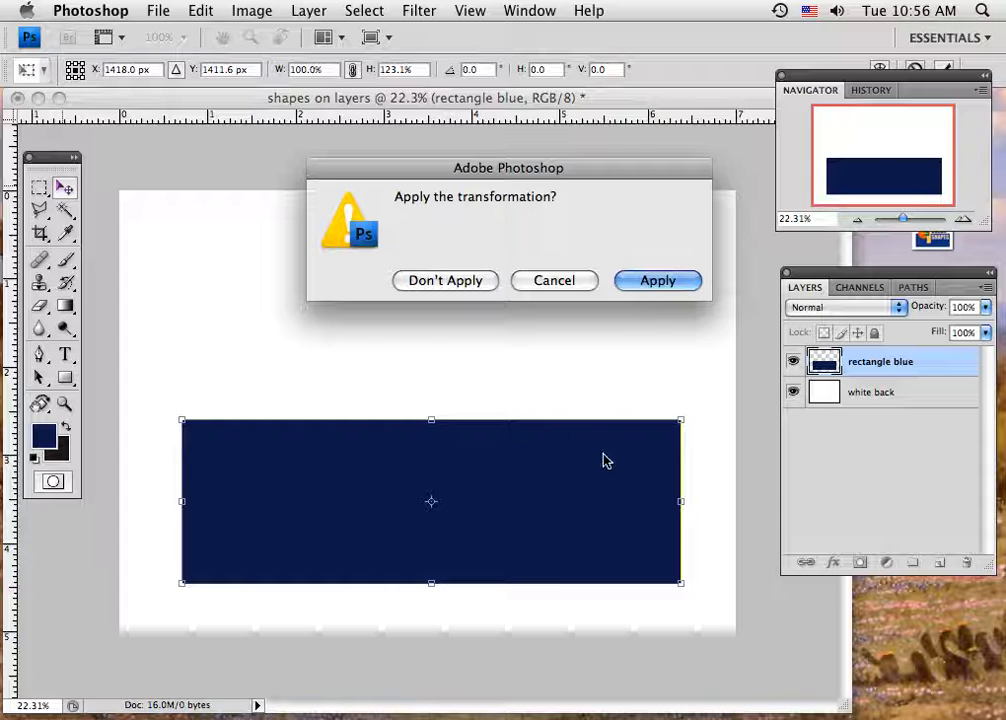
click(656, 285)
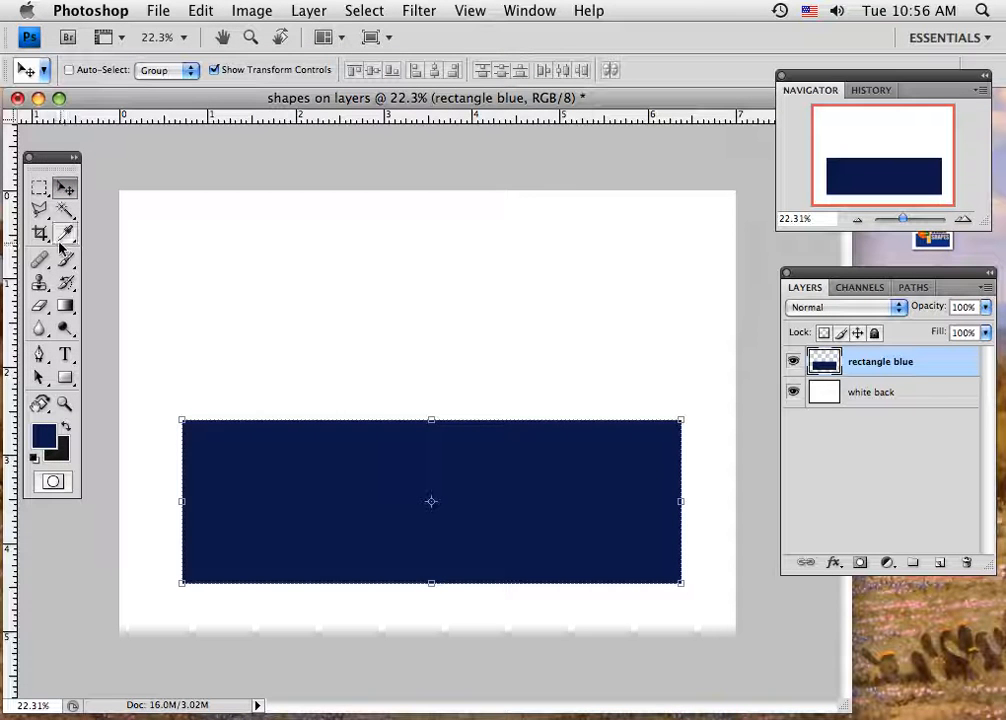
Set the foreground color to orange #ef4c14 and make a circular selection about 2.1 inches across overlapping the blue rectangle's upper-left corner
click(46, 190)
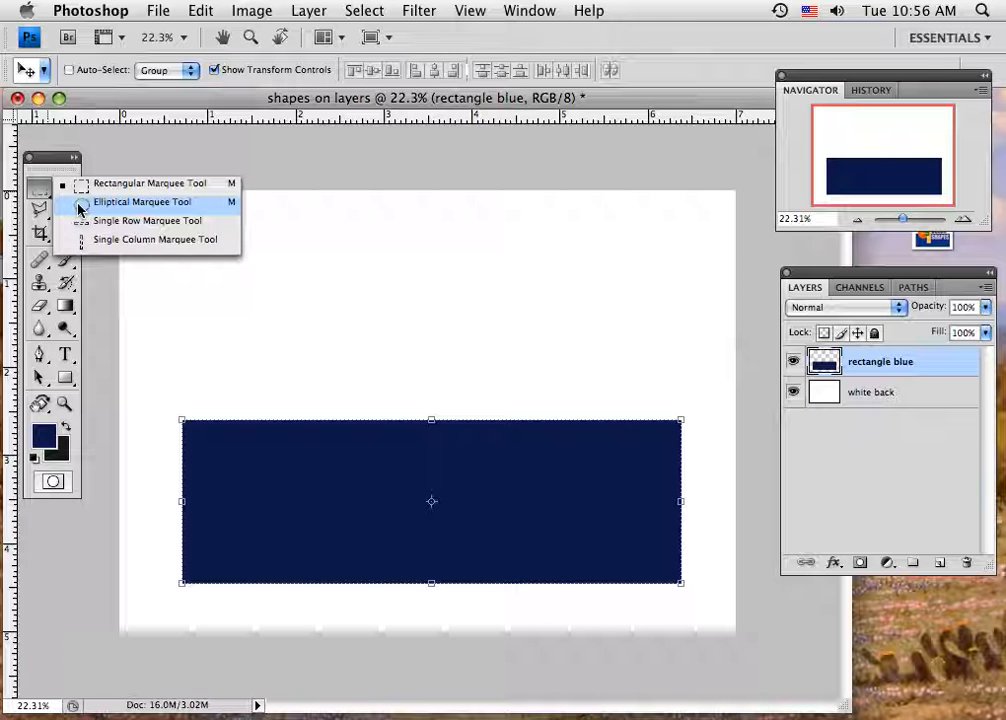
click(79, 204)
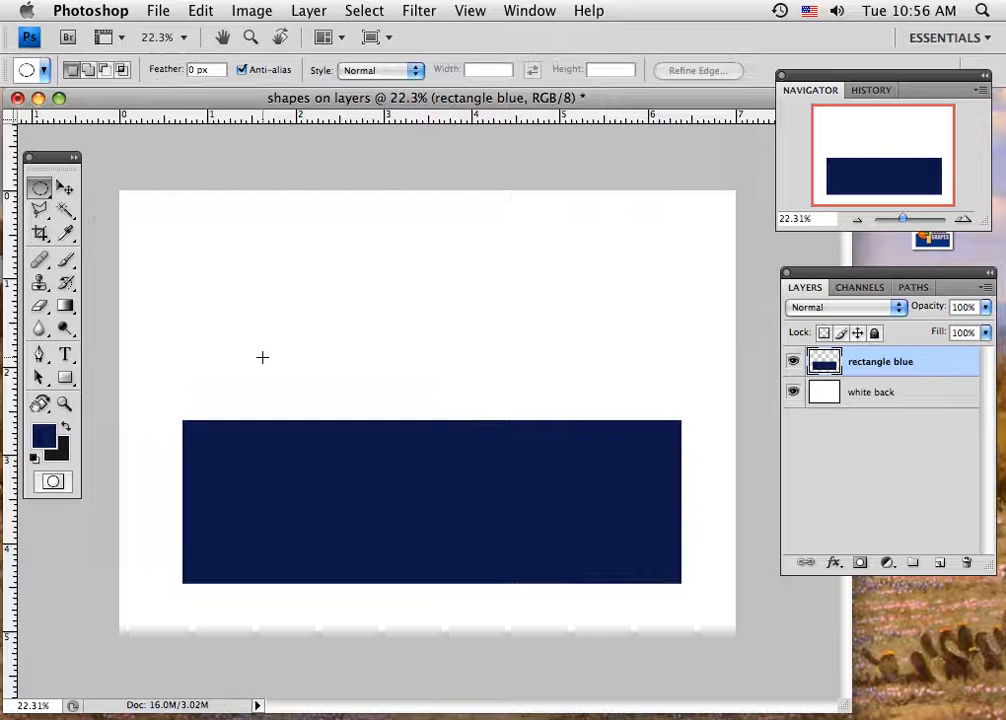
click(47, 440)
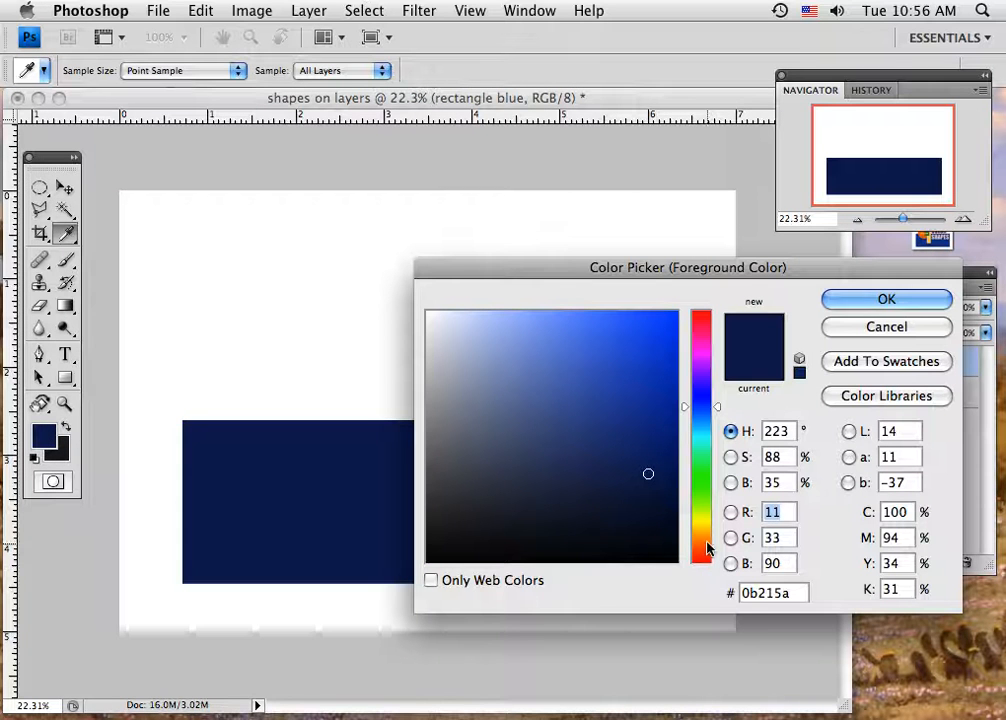
click(706, 543)
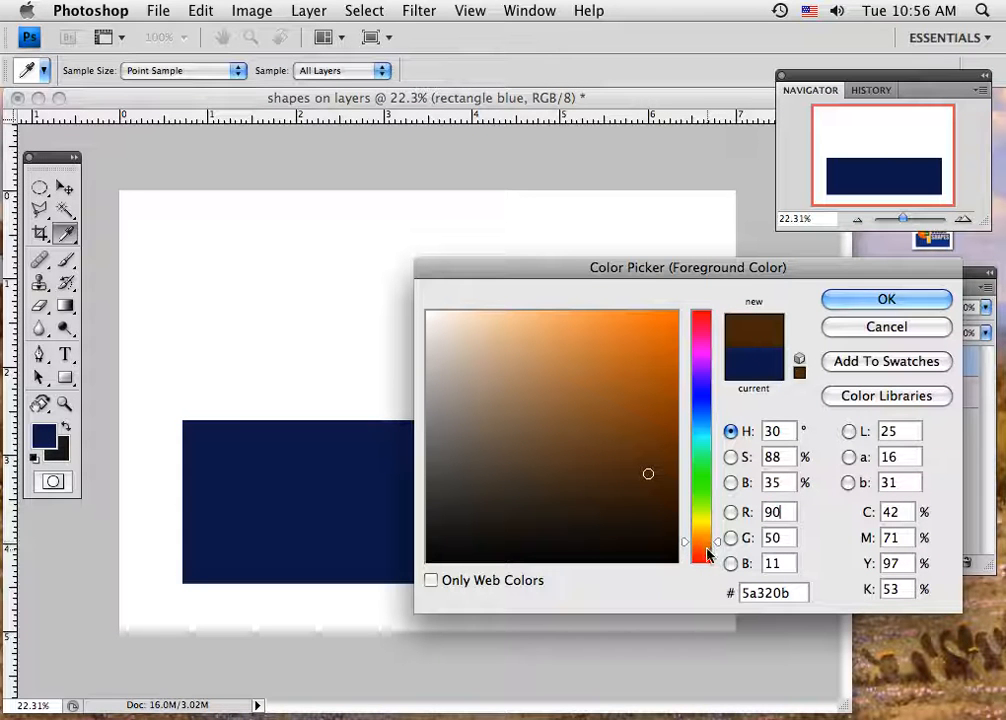
click(707, 551)
click(657, 327)
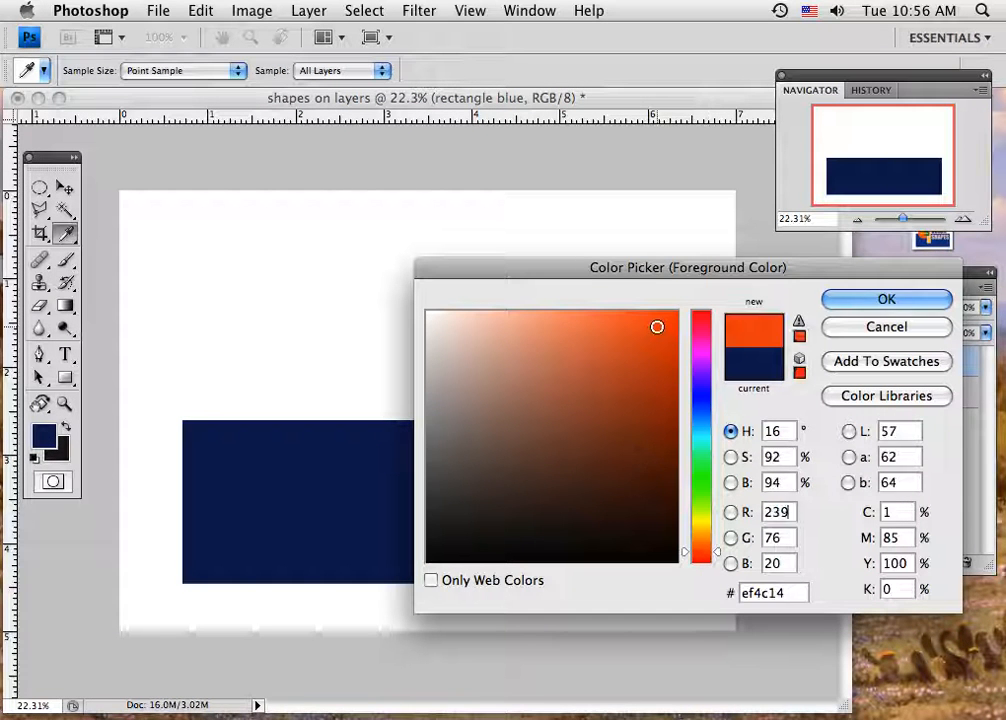
click(830, 299)
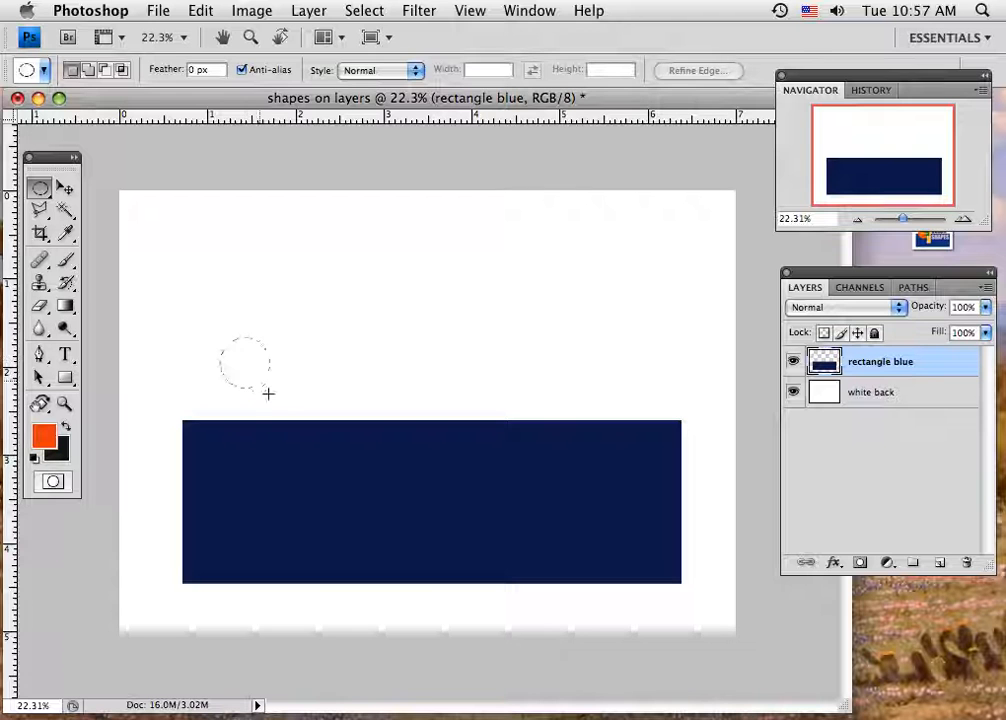
drag(268, 393, 288, 417)
drag(333, 463, 337, 465)
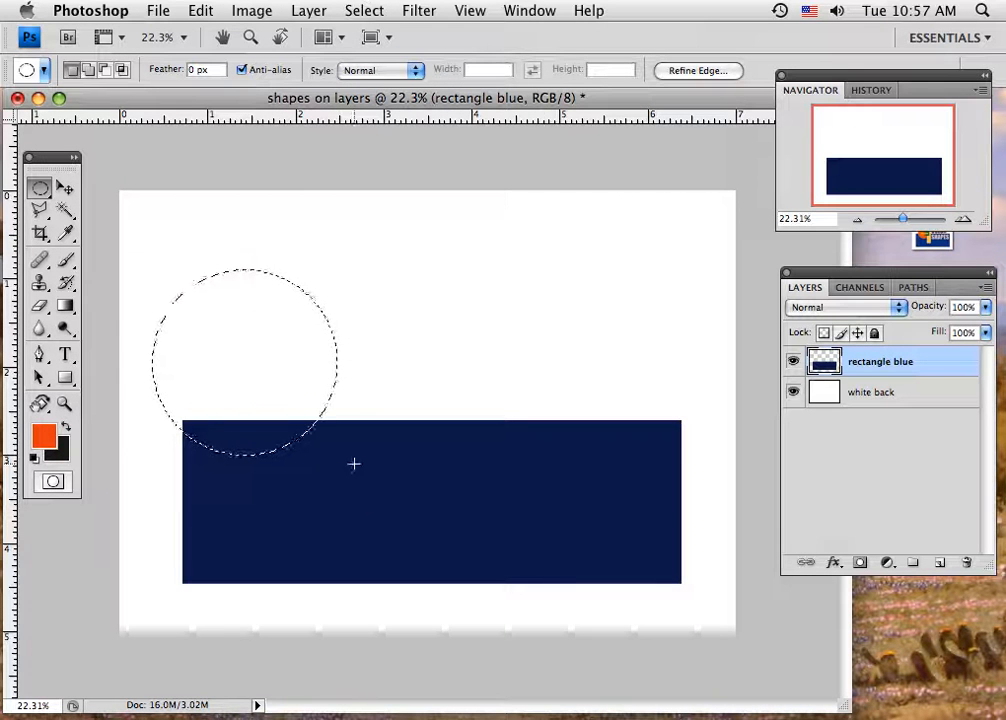
Add a new layer above rectangle blue and name it "circle orange"
click(940, 563)
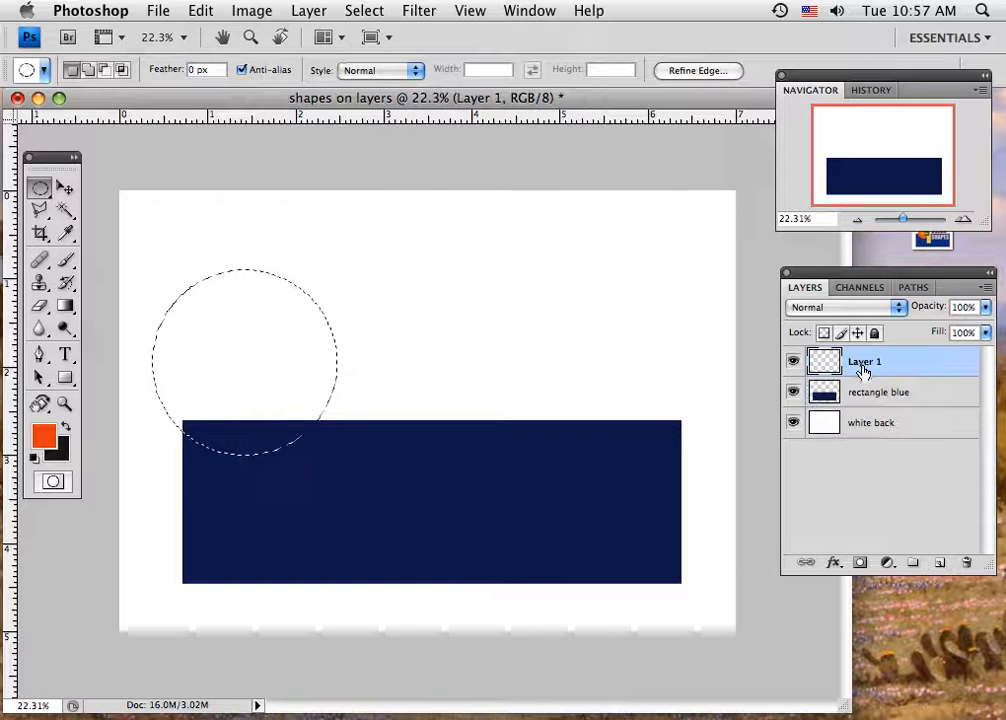
double_click(863, 363)
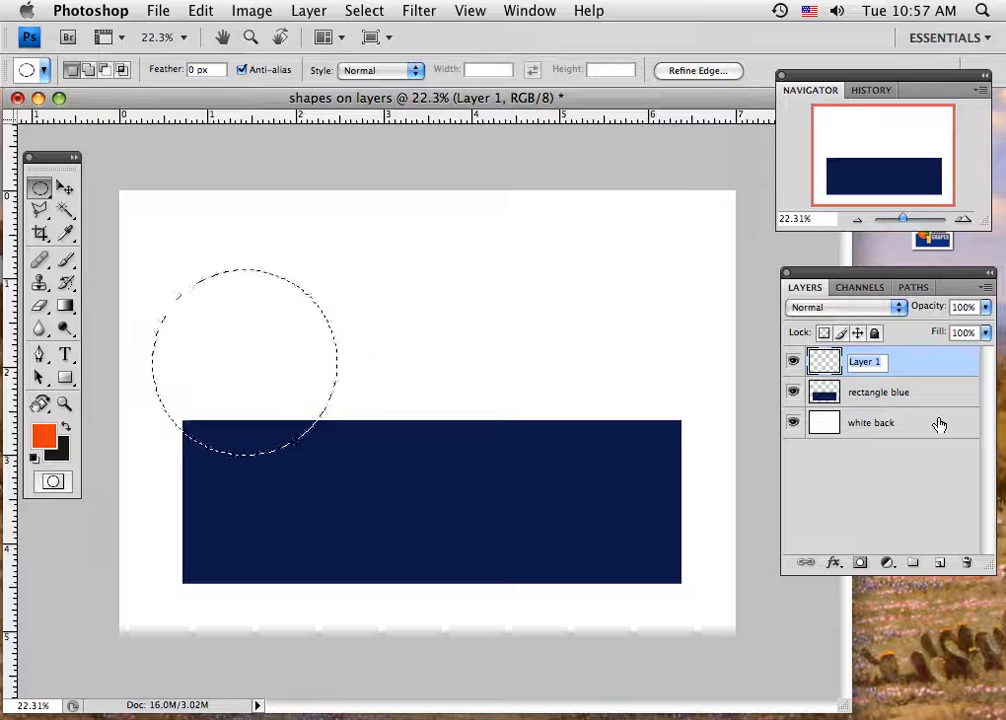
text(cir)
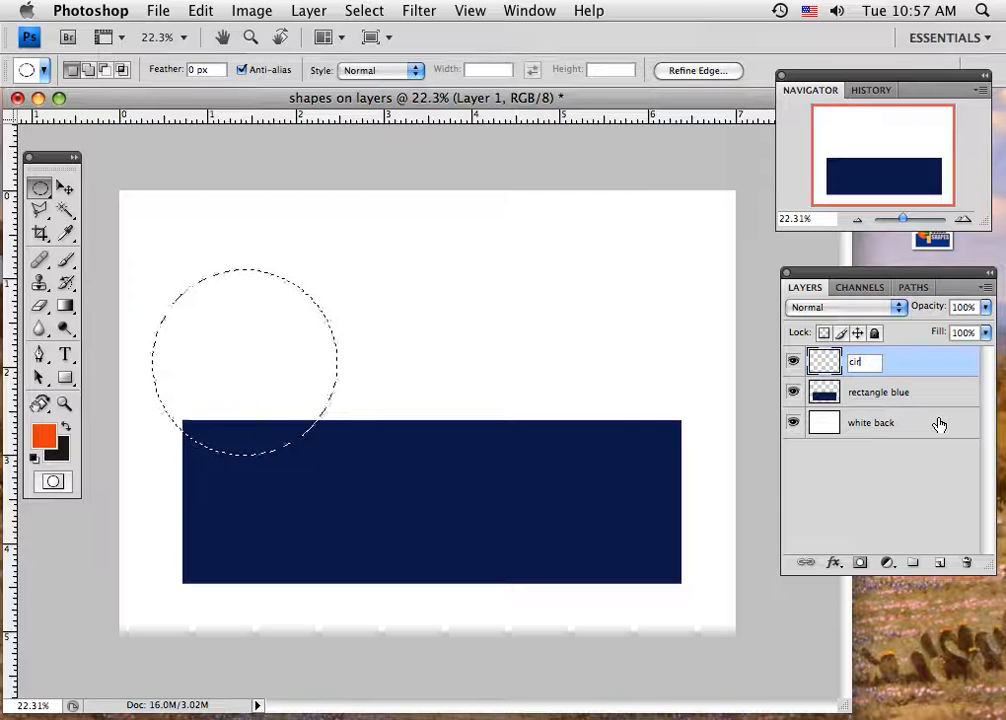
text(cle orange)
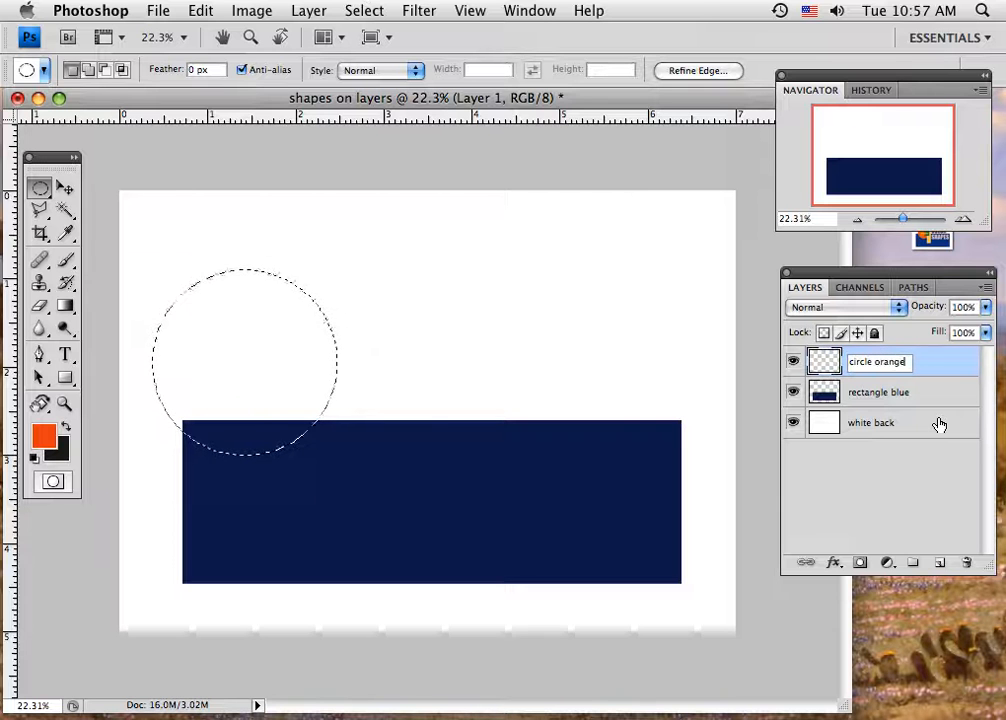
key(Return)
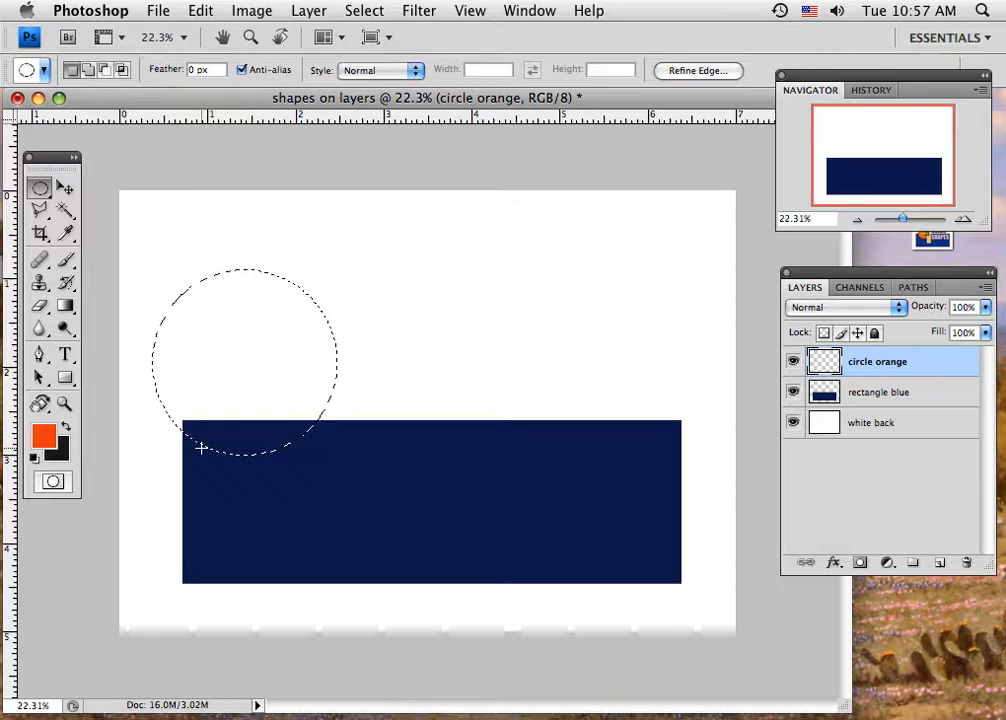
Fill the circular selection with the foreground orange, deselect, and move the circle about 0.8 inch right and 0.6 inch down
key(alt)
key(alt+BackSpace)
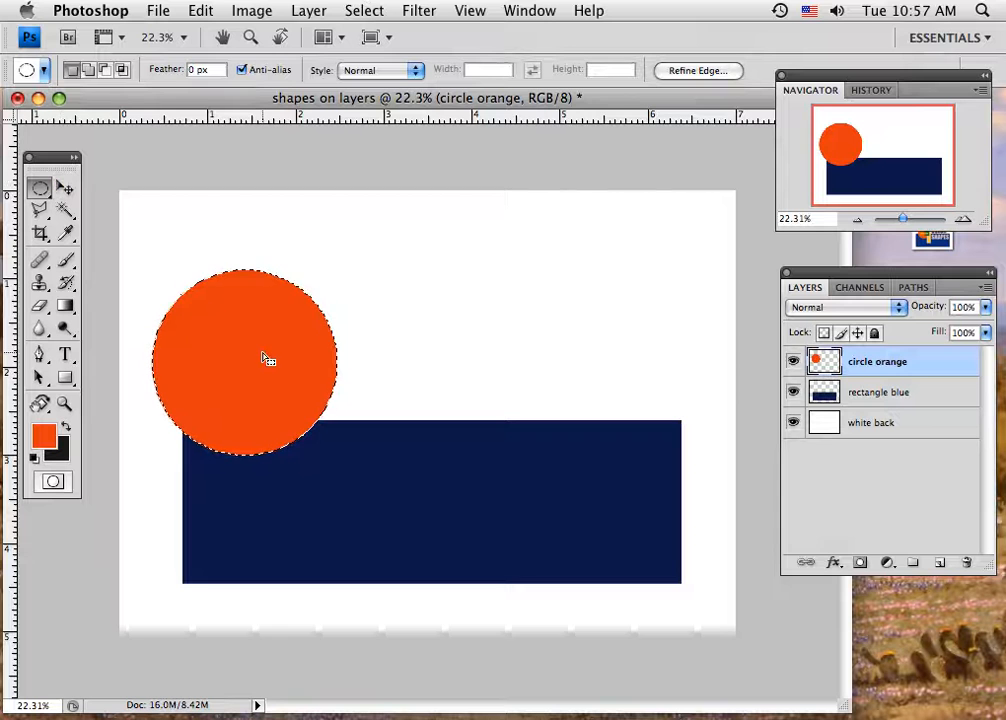
key(super+s)
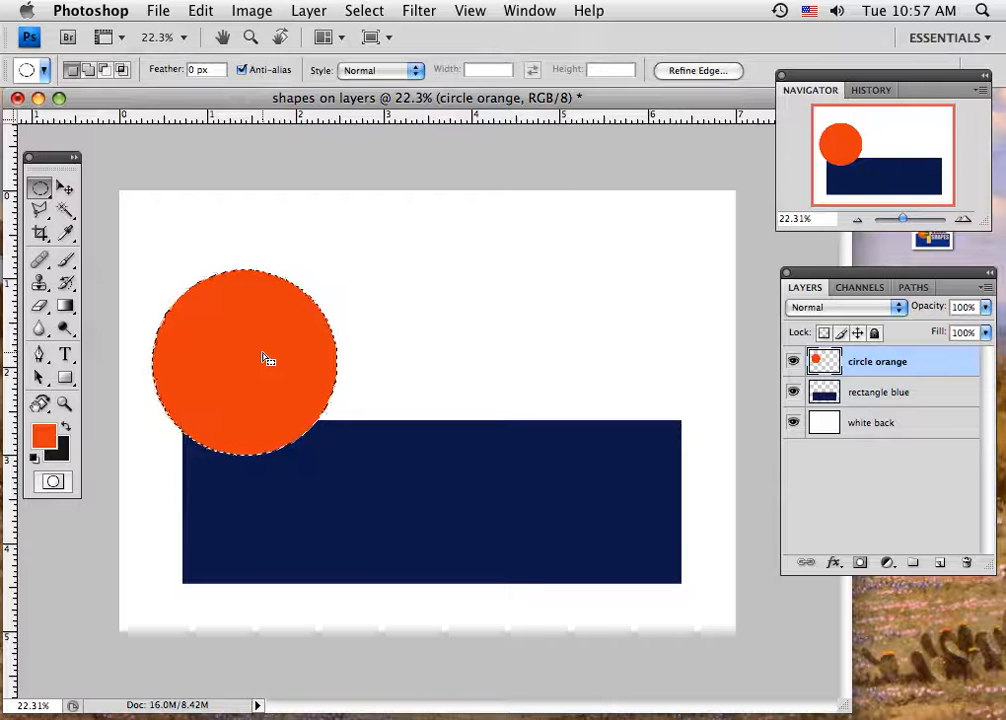
key(super+s)
key(super+d)
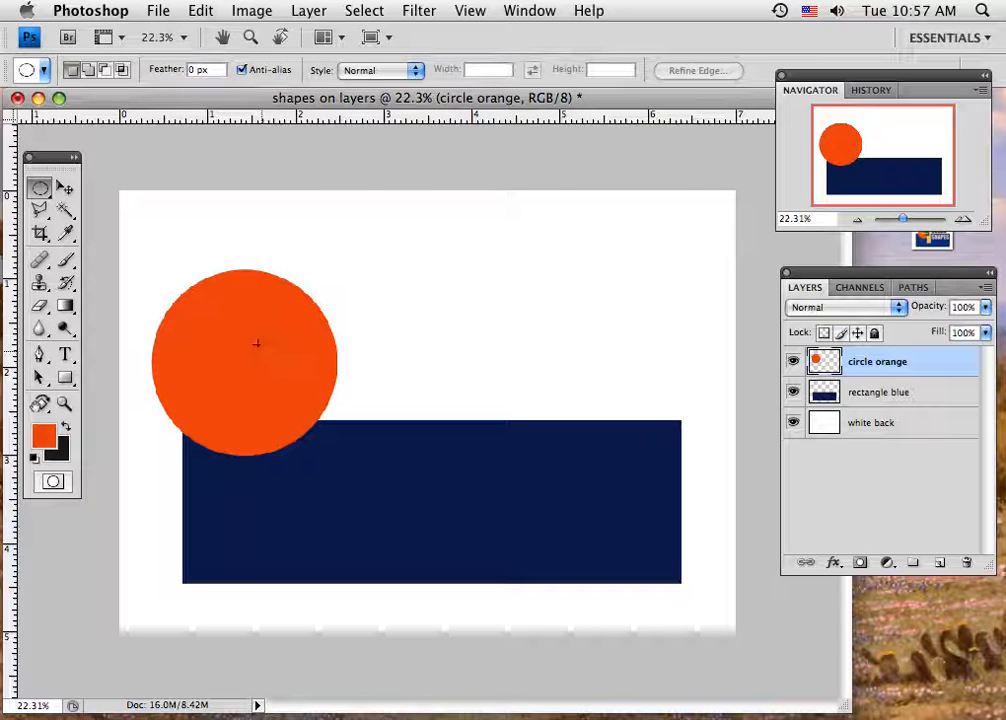
click(64, 187)
drag(267, 352, 336, 404)
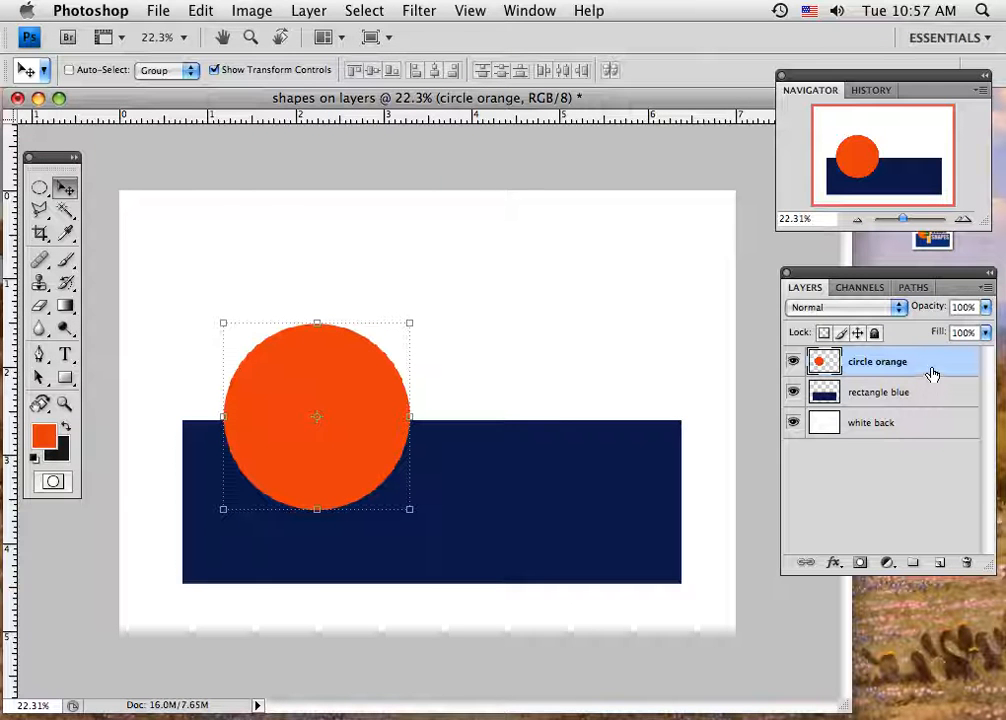
Add a new layer above circle orange and name it "vertical tan"
click(939, 563)
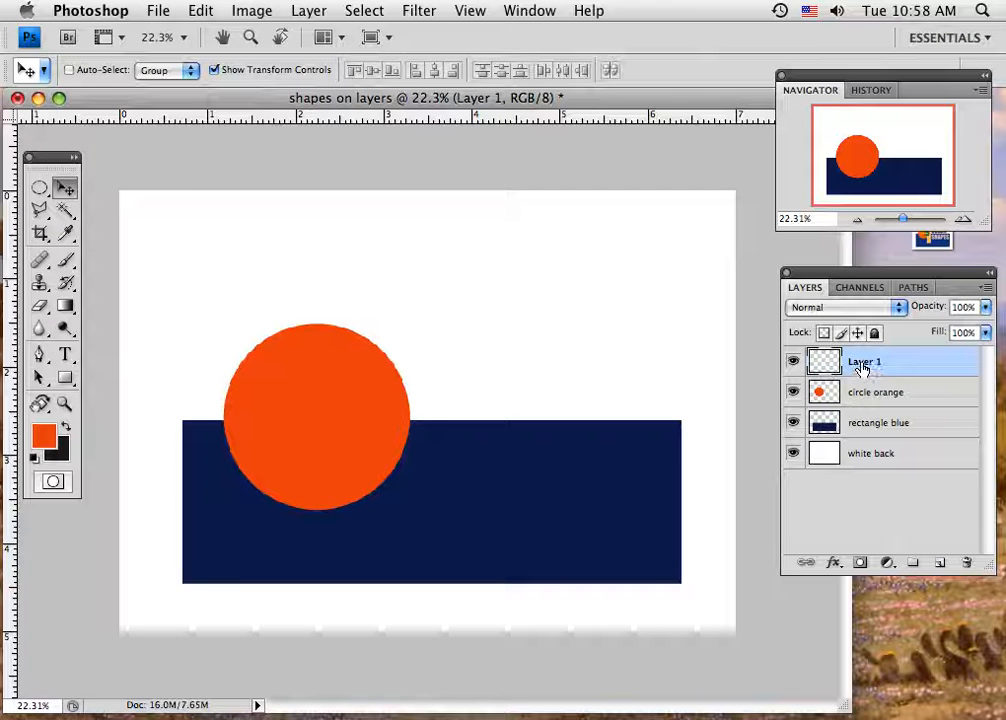
double_click(863, 364)
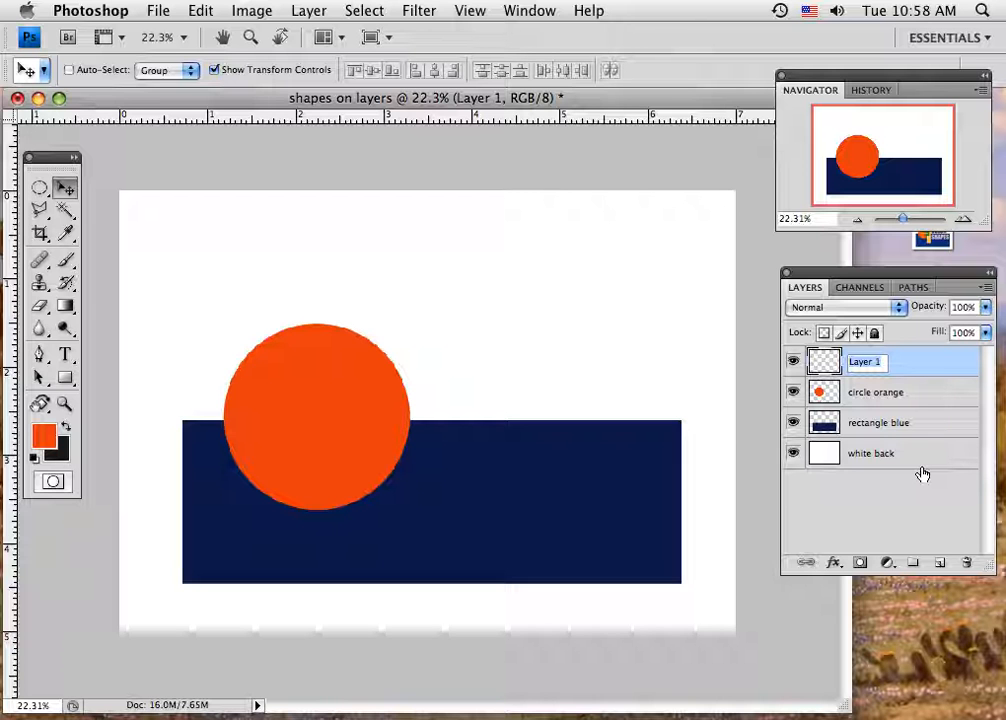
text(ve)
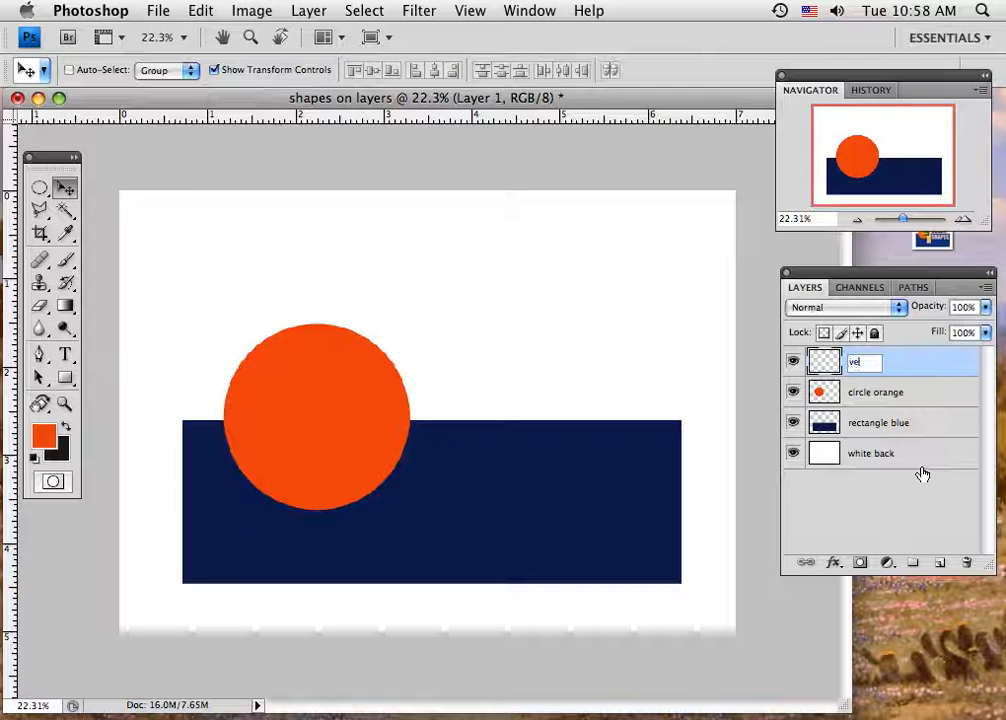
text(rtical tan)
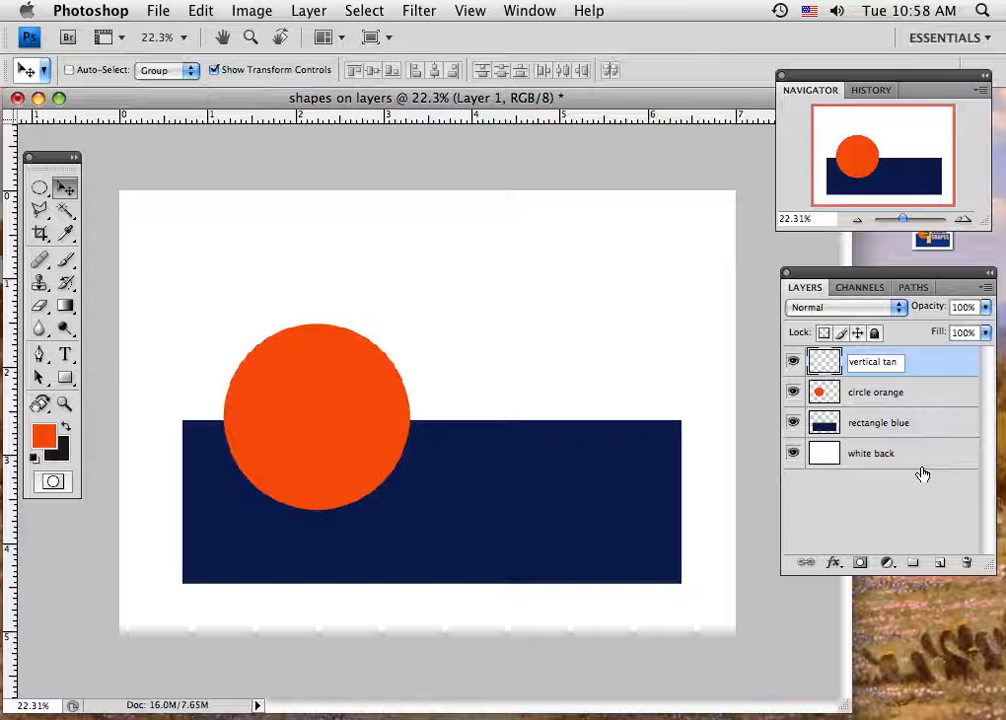
key(Return)
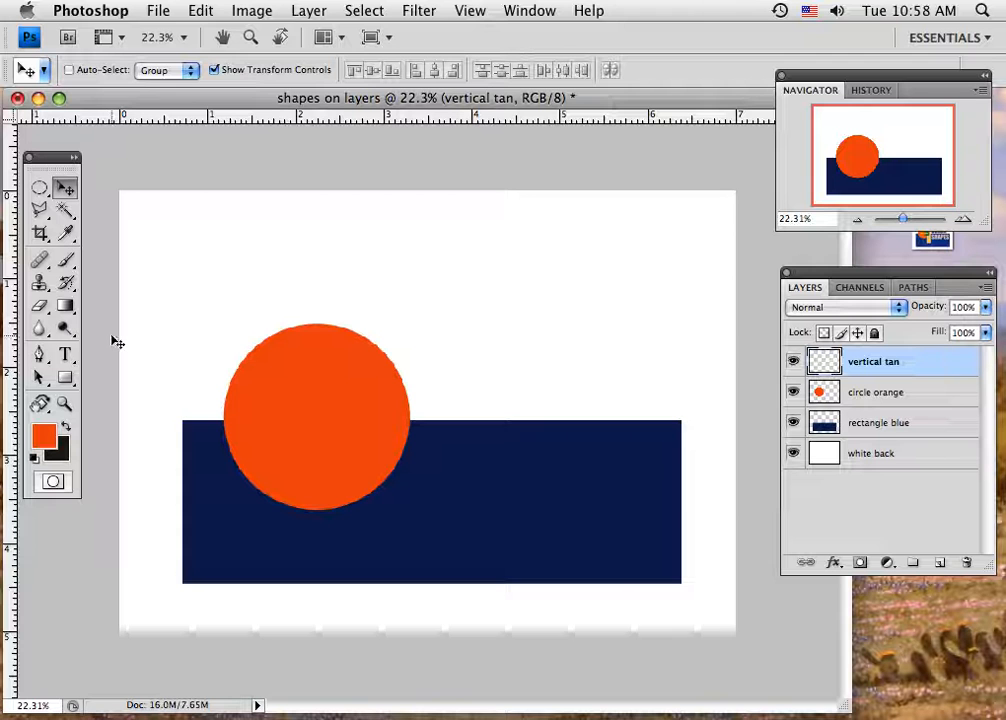
Make a tall rectangular selection about 0.75 by 2.7 inches over the orange circle's right side
drag(43, 190, 95, 184)
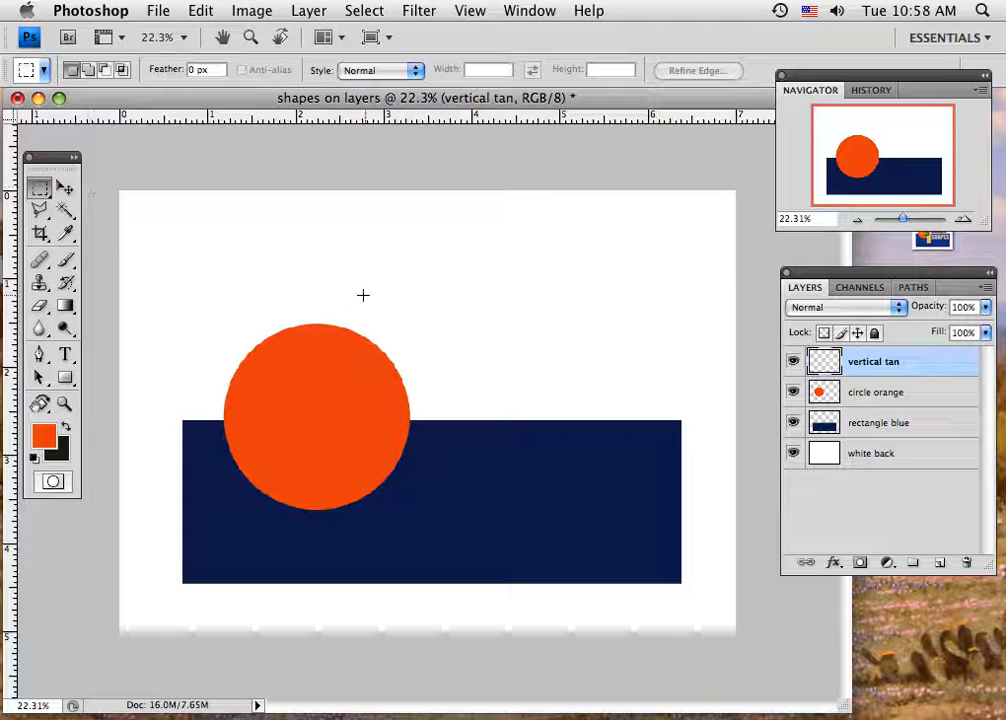
drag(353, 296, 364, 481)
drag(408, 529, 418, 532)
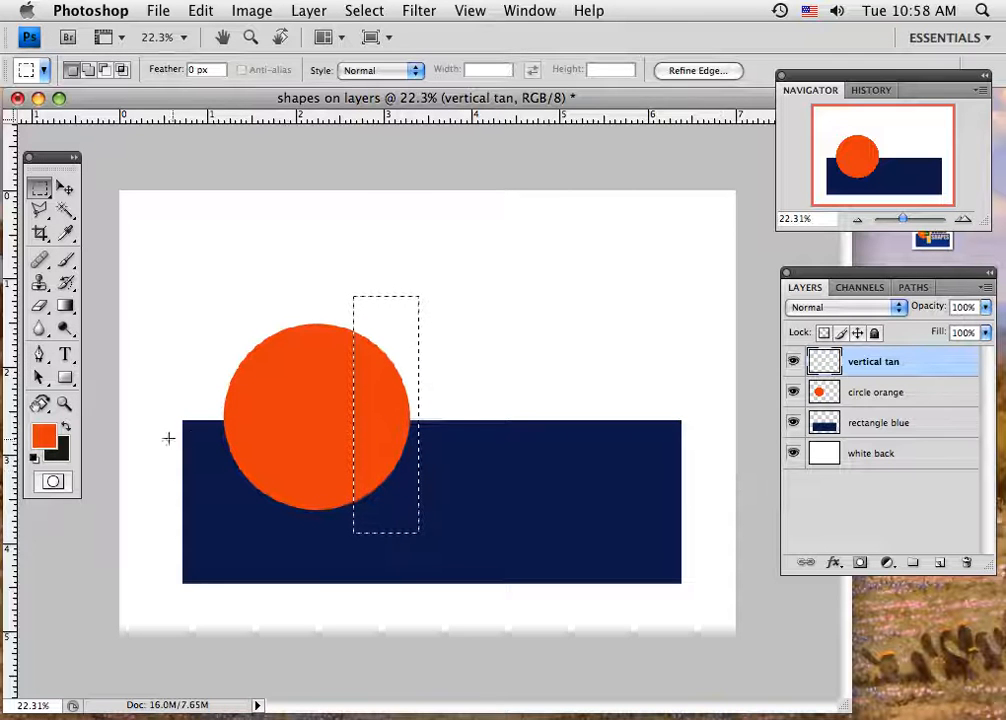
Set the foreground color to tan #f2c56d, fill the tall selection on the vertical tan layer, and deselect
click(46, 441)
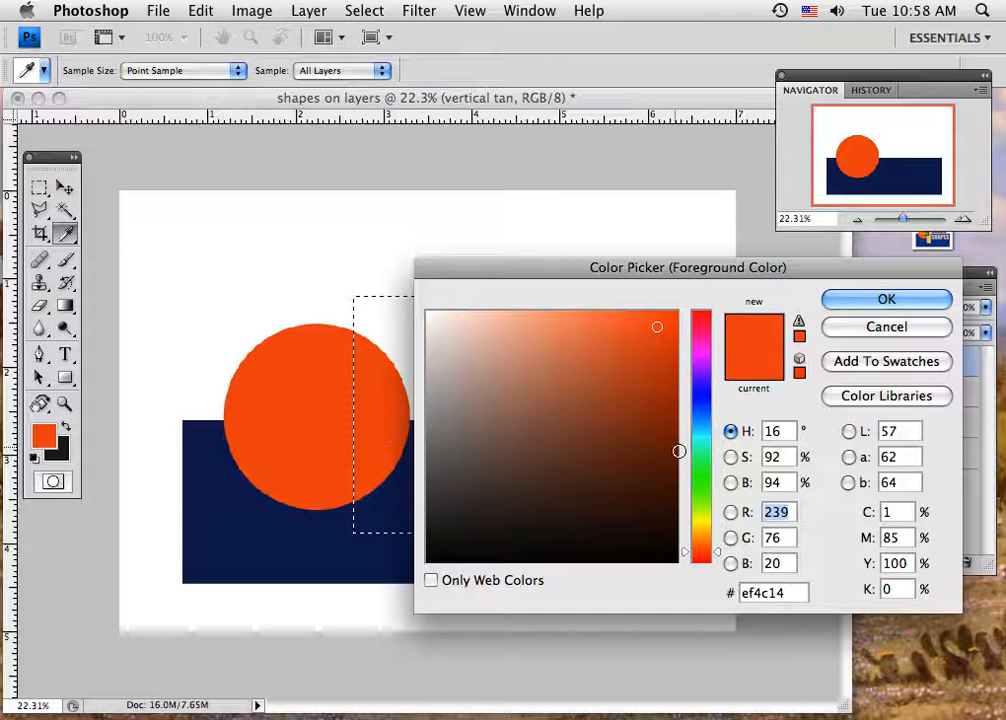
click(700, 535)
click(564, 326)
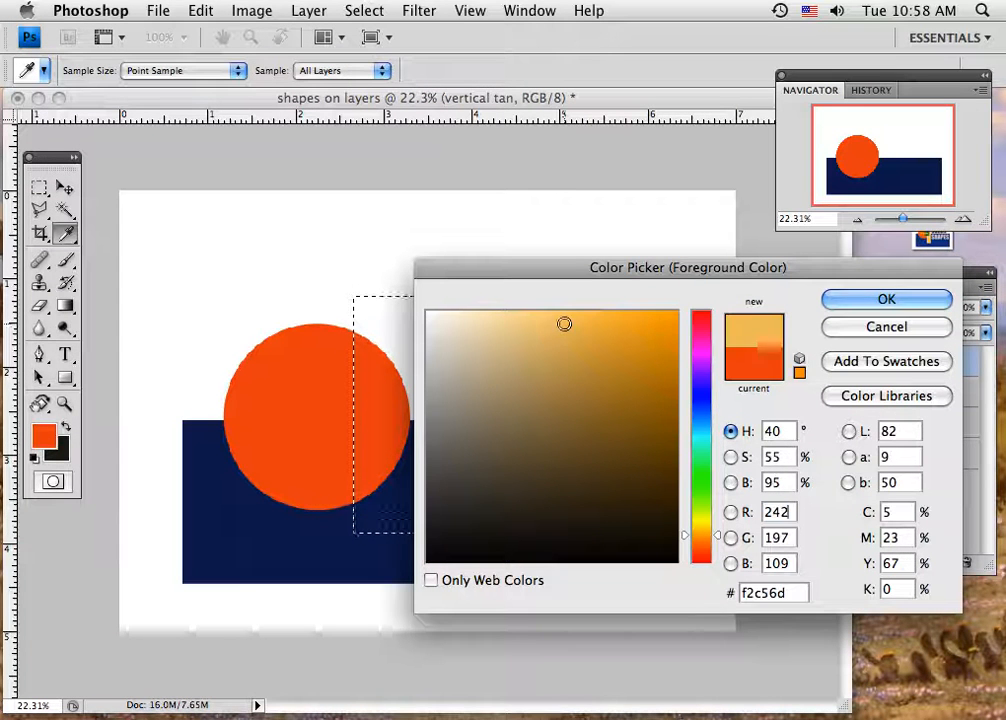
click(852, 302)
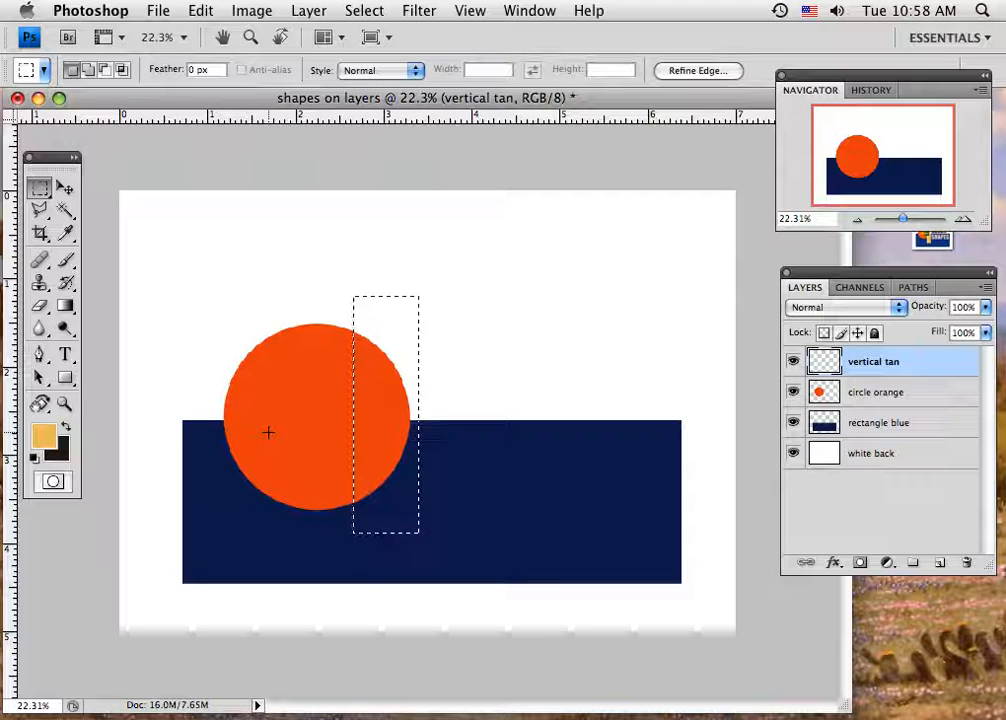
key(alt+BackSpace)
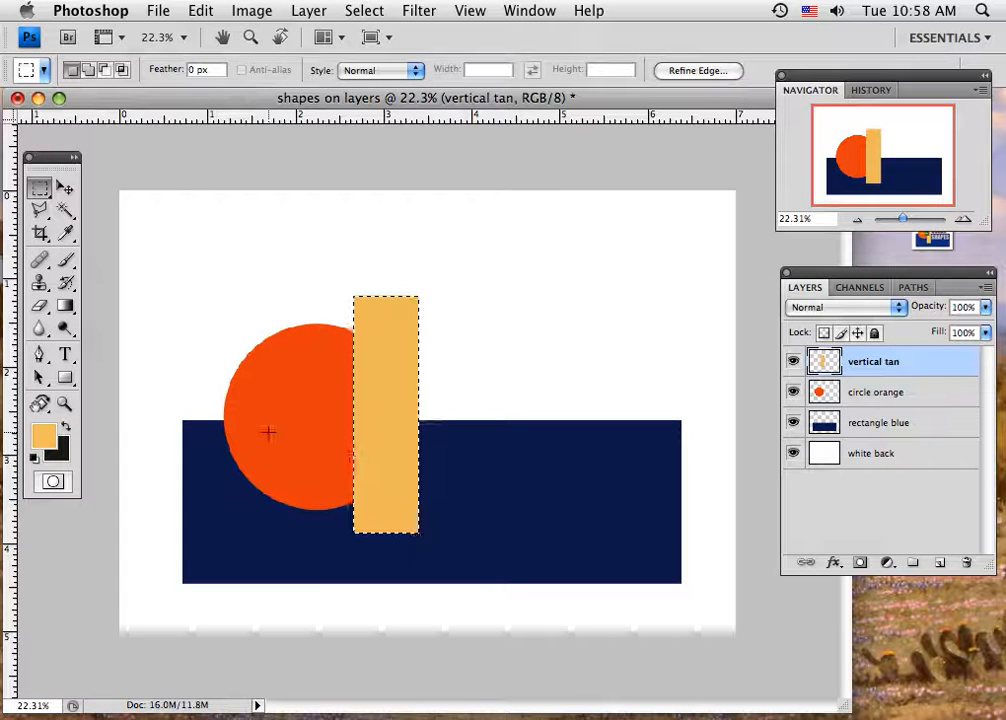
click(376, 368)
click(371, 384)
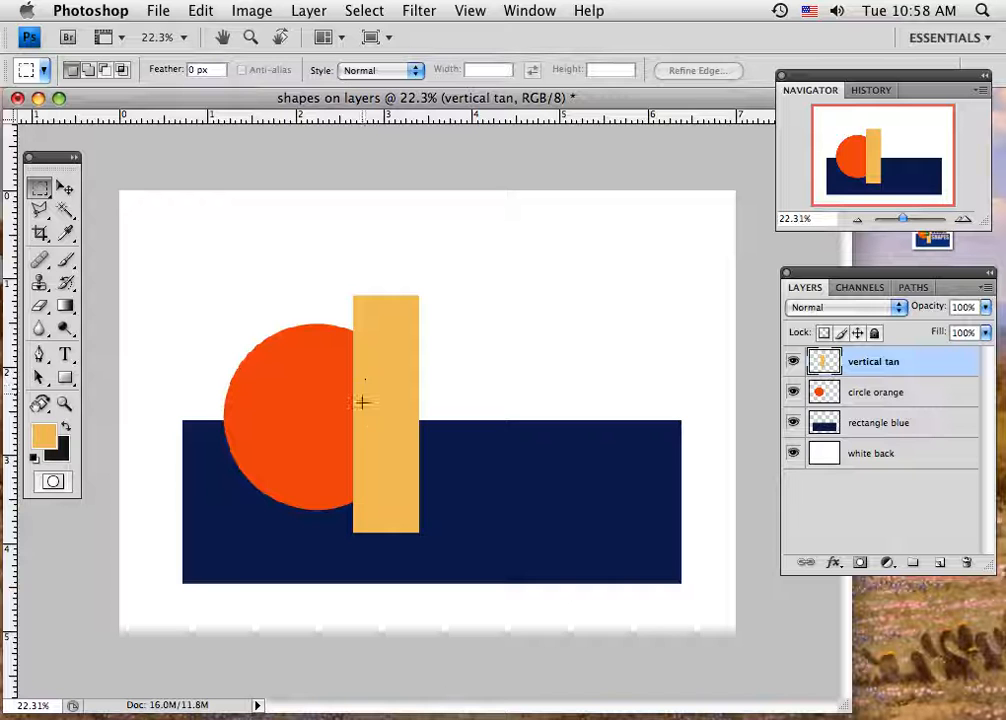
Add a new layer above vertical tan and name it "square green"
click(940, 565)
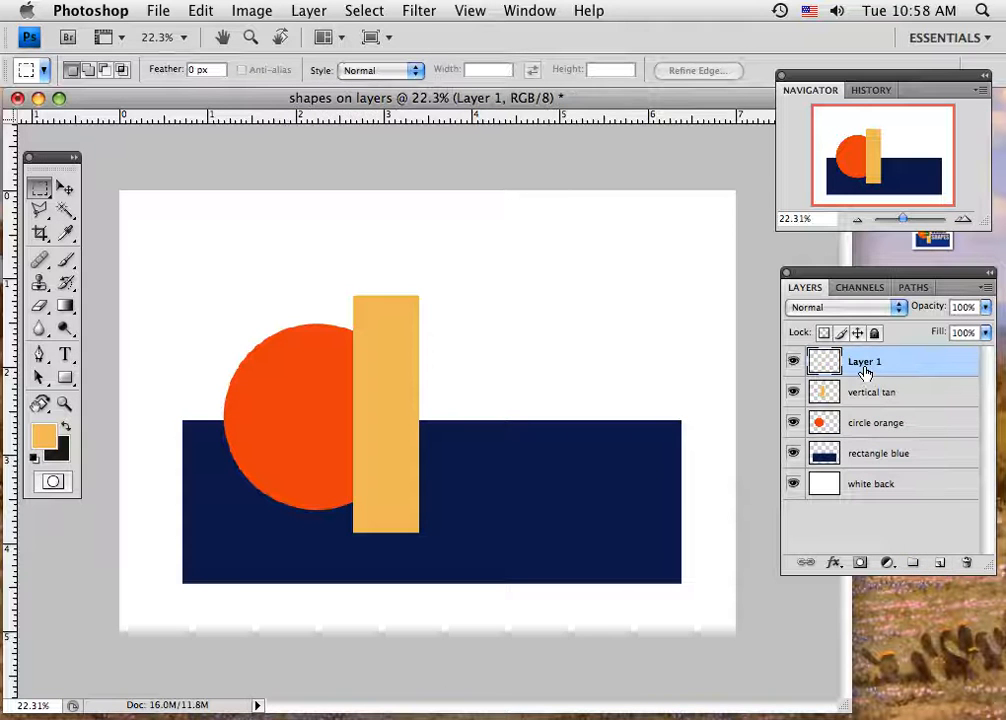
double_click(865, 365)
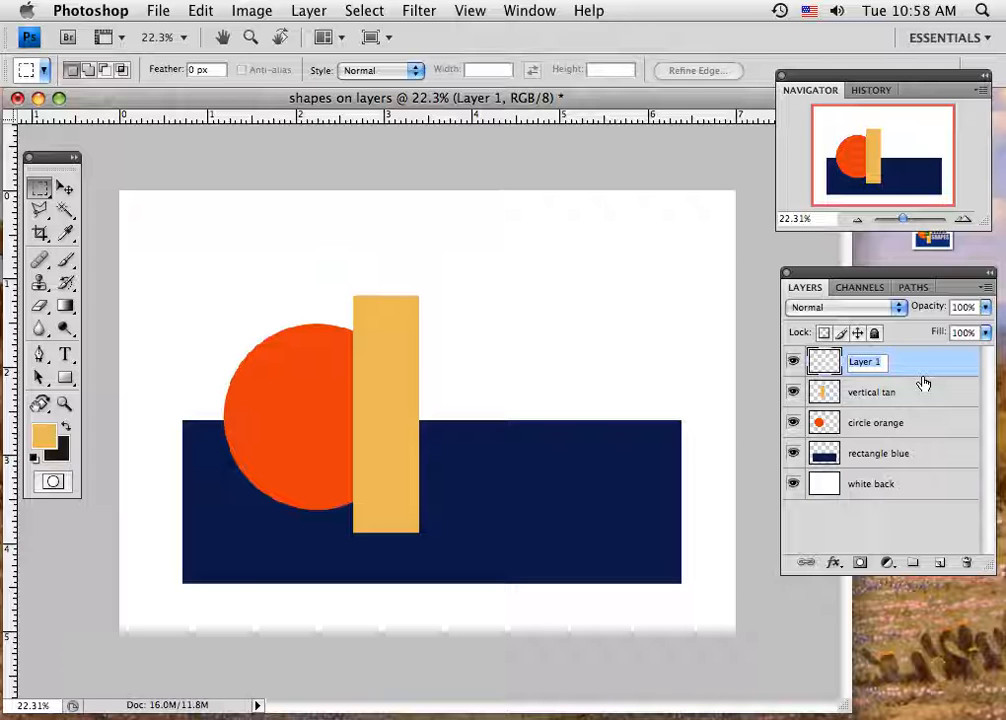
text(s)
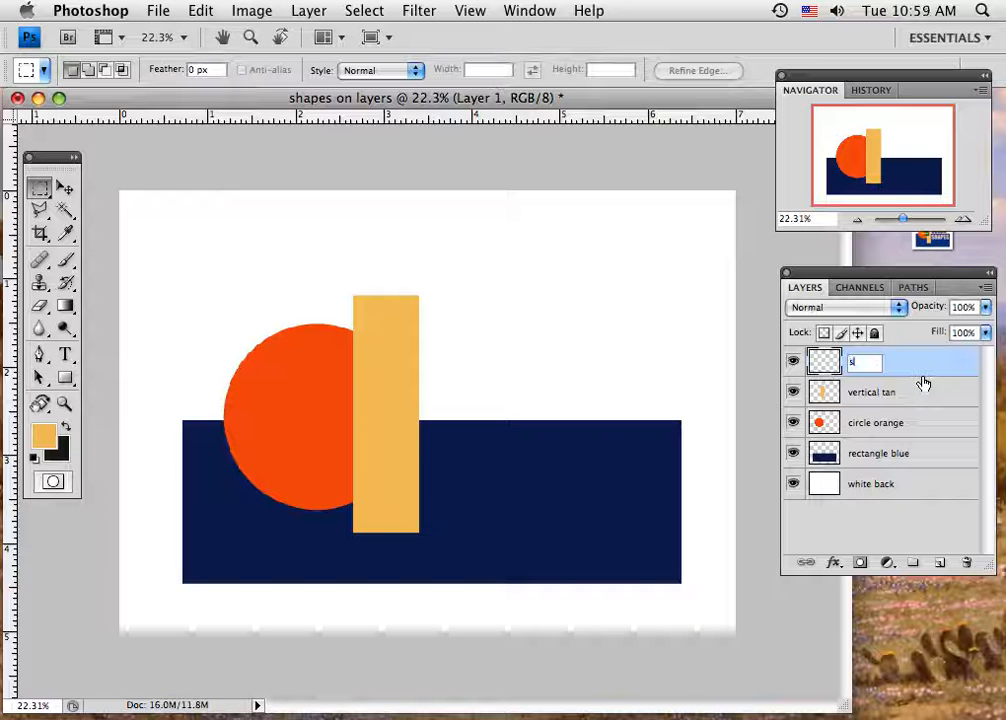
text(quare green)
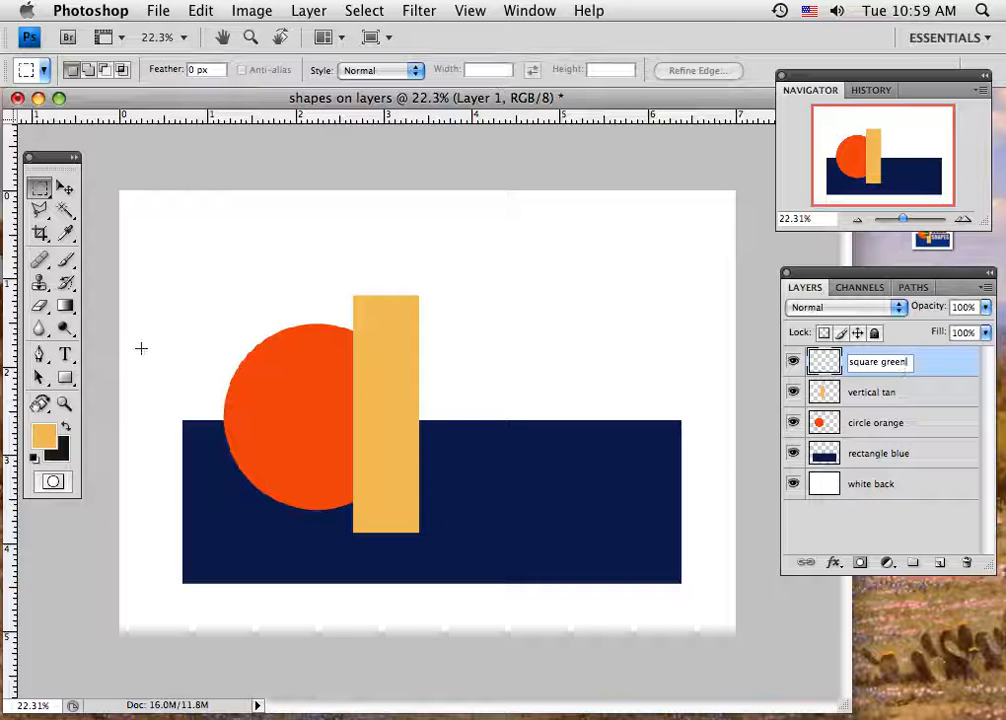
Set the foreground color to dark green #0c6b1c
click(43, 434)
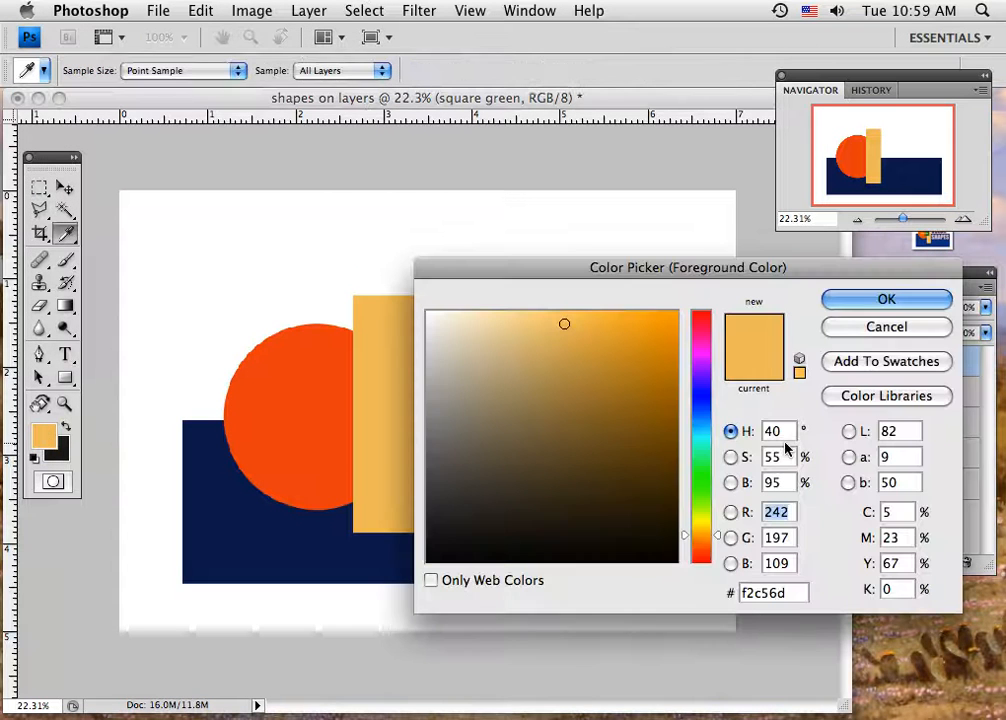
click(700, 472)
click(649, 458)
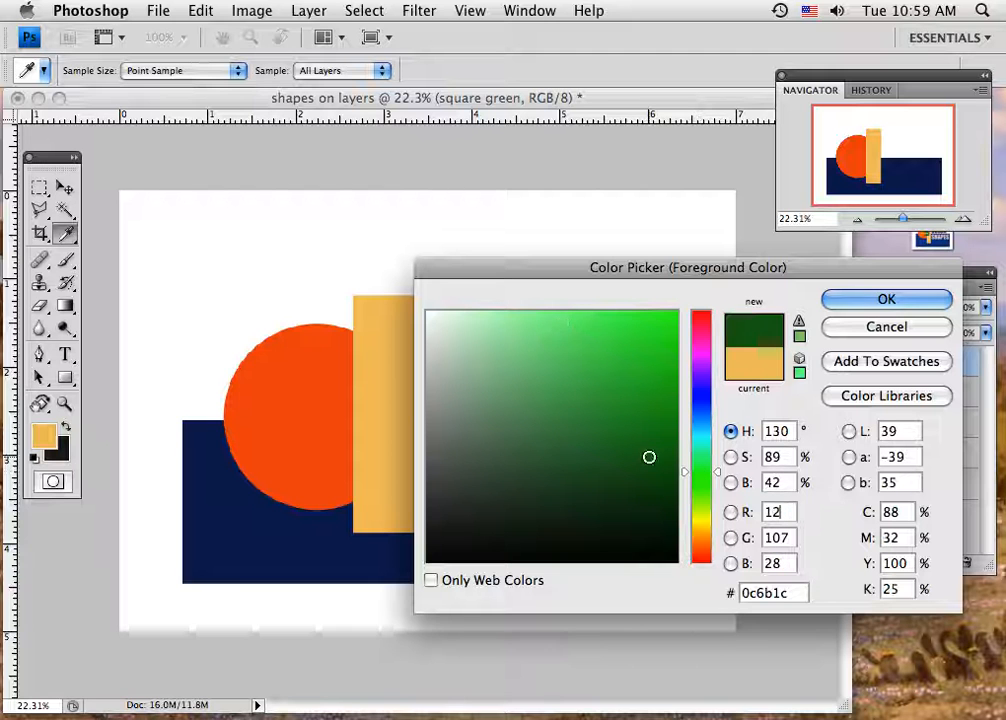
click(851, 300)
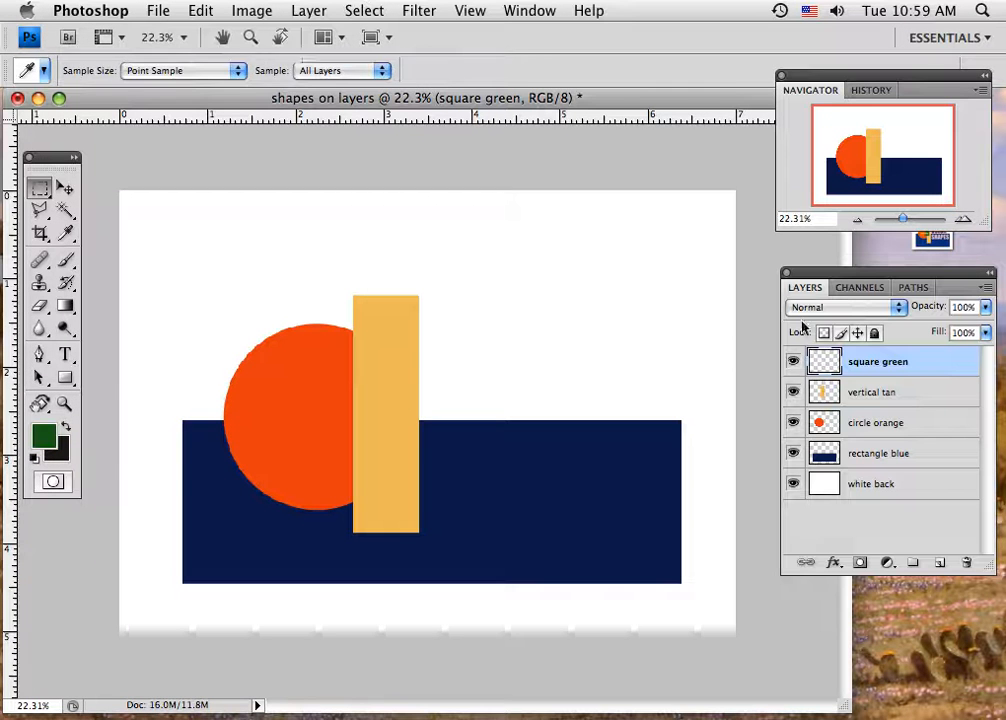
Make a square selection about 0.9 inch wide over the orange circle's upper right and fill it with the green foreground color
key(m)
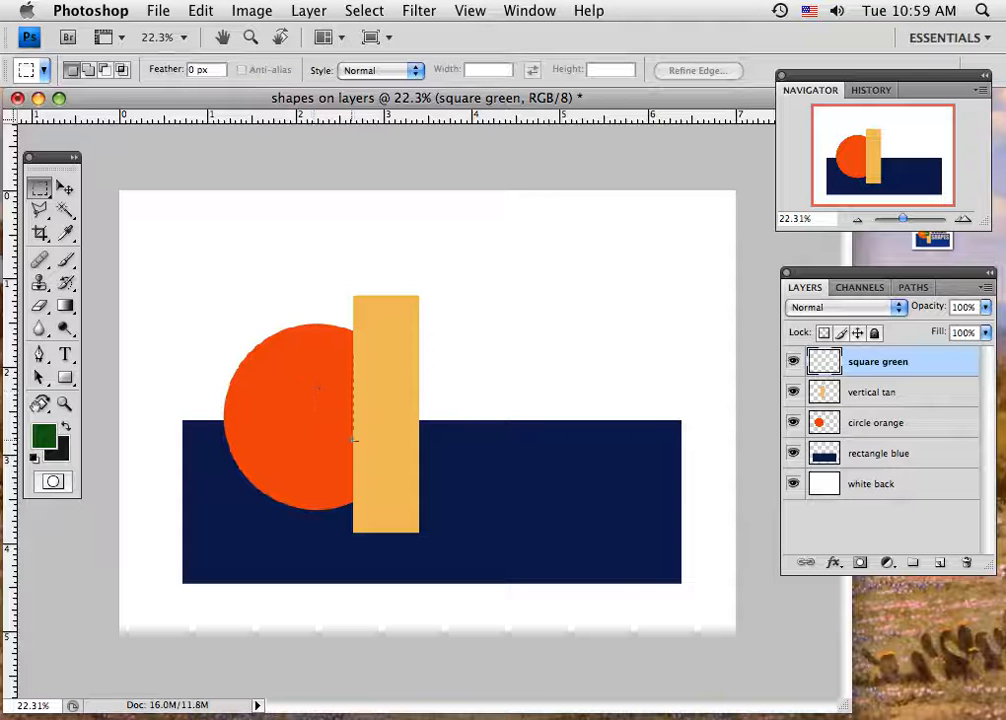
drag(274, 350, 351, 441)
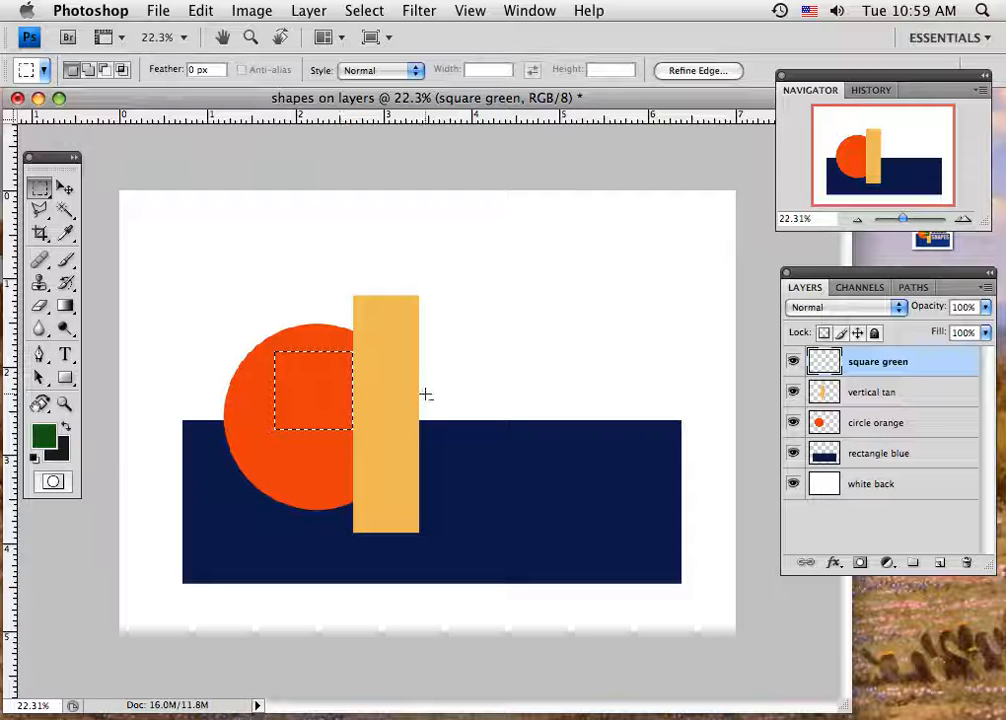
key(alt+BackSpace)
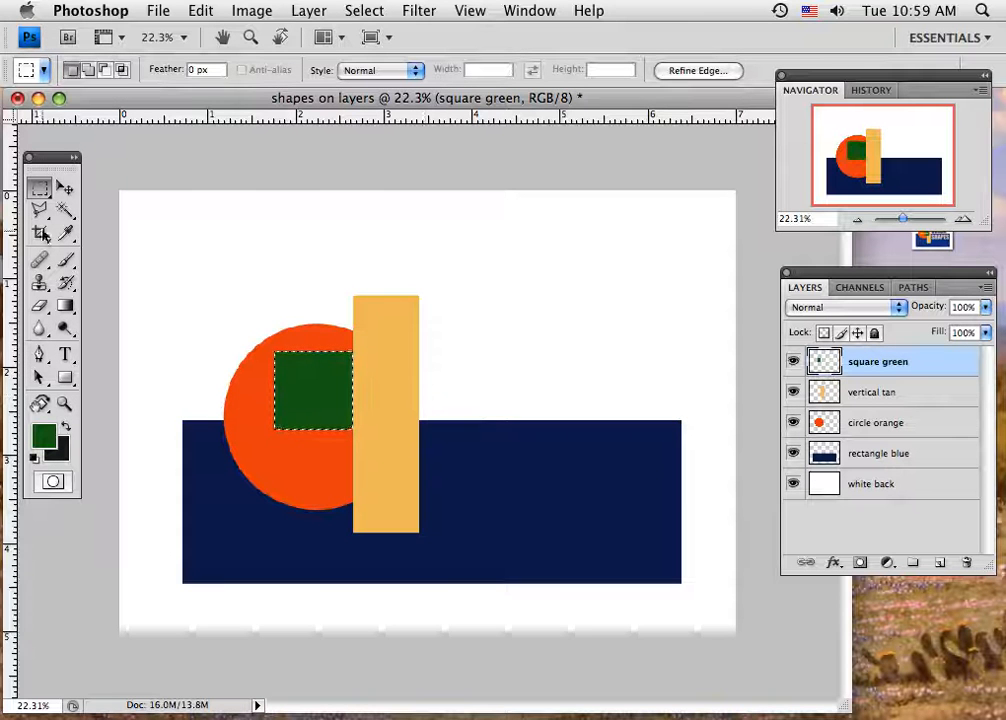
Move the green square about 0.4 inch right and 0.3 inch down so it overlaps the tan bar, and deselect
click(64, 187)
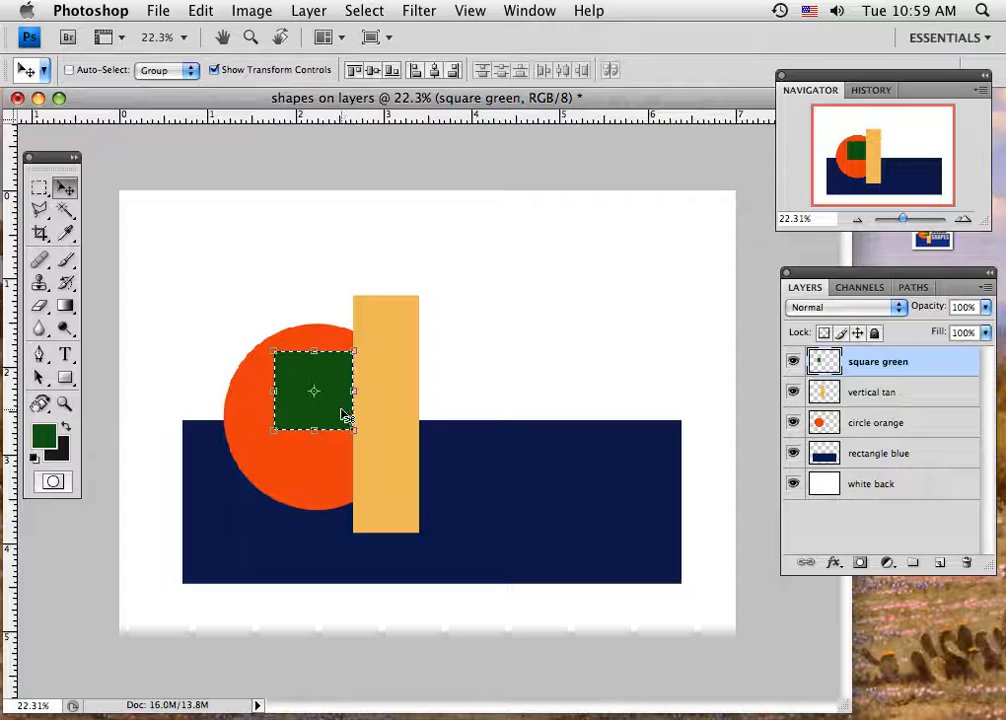
drag(334, 411, 372, 443)
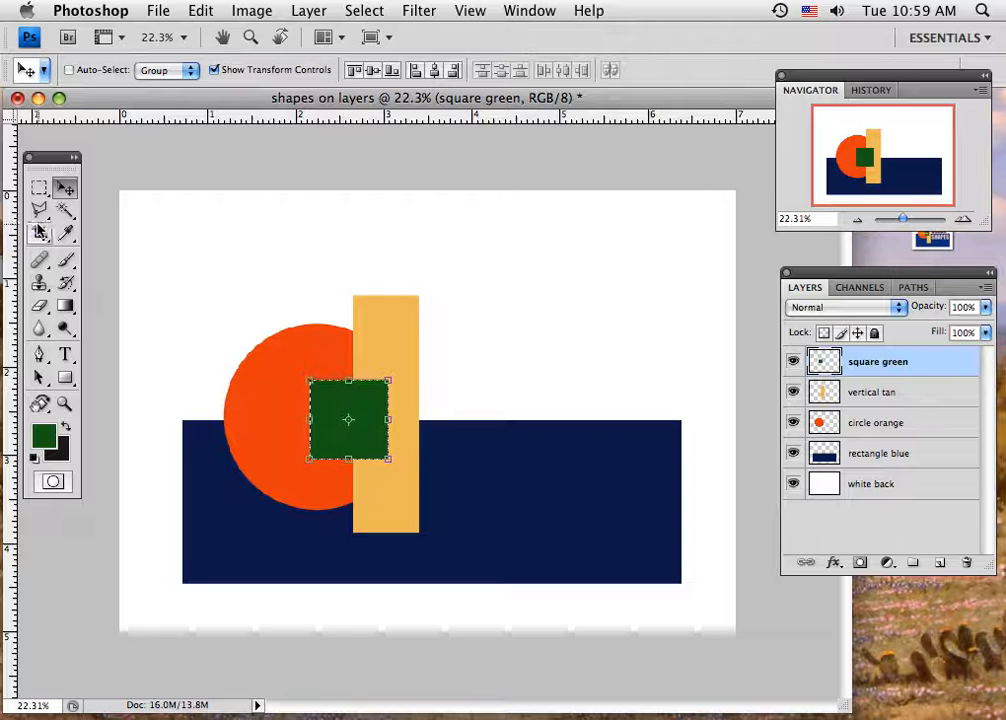
click(40, 188)
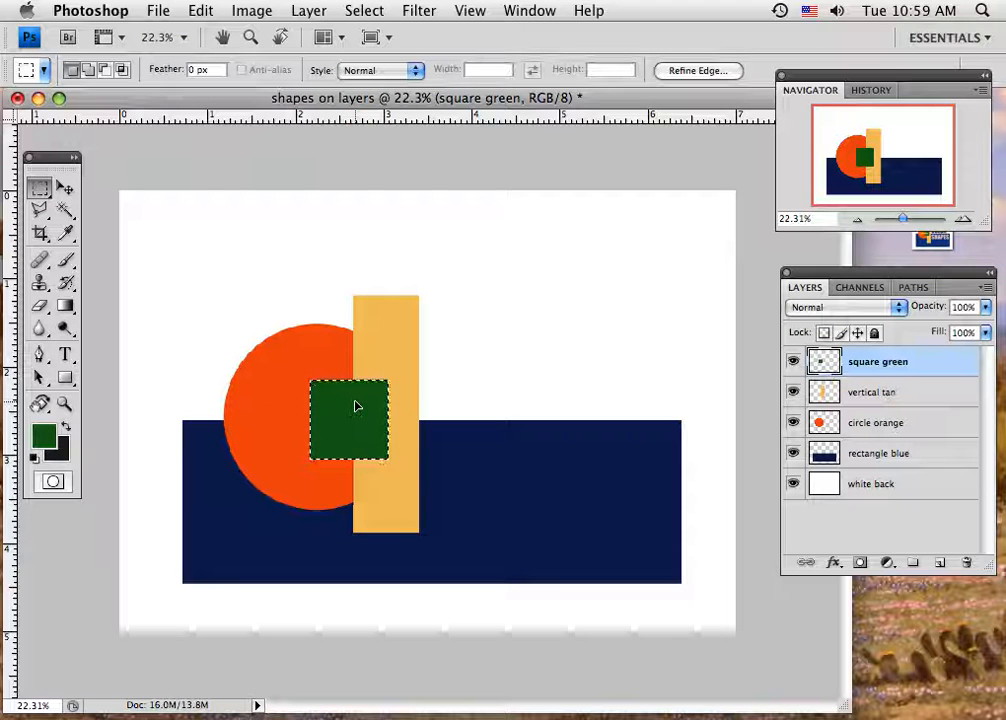
click(357, 405)
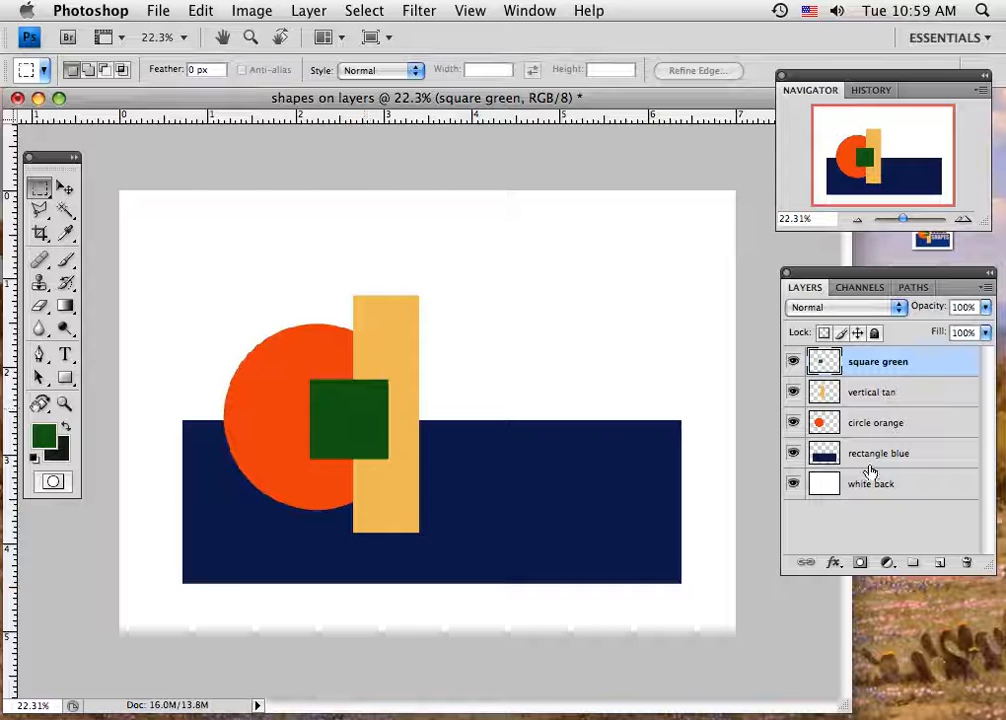
Add a new layer above square green and name it "bar orange"
click(940, 562)
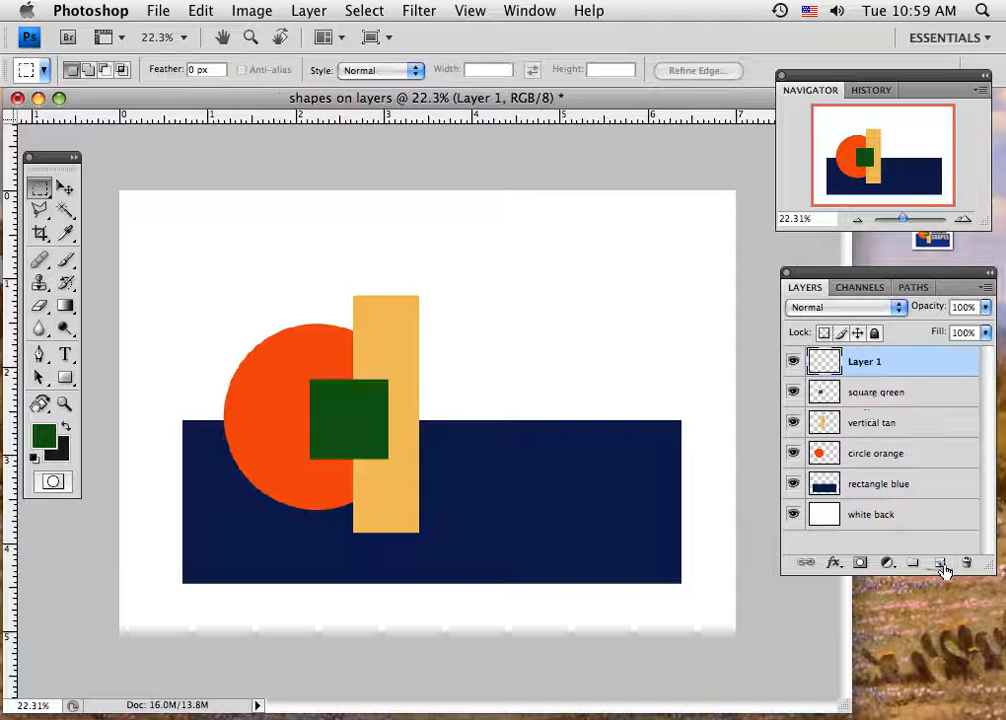
double_click(857, 366)
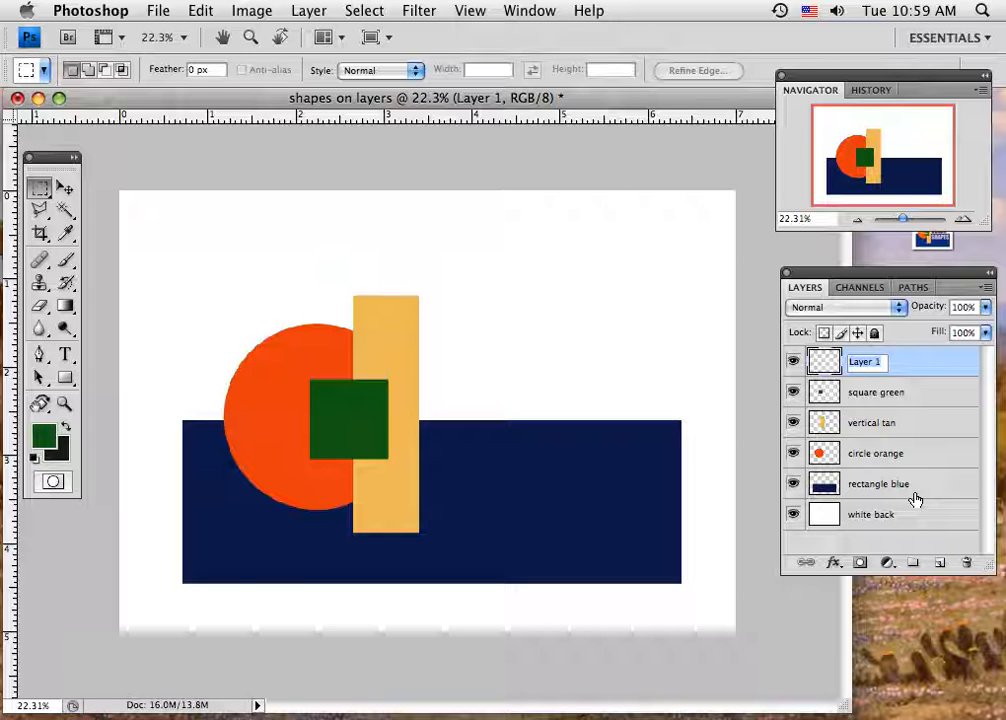
text(bar orange)
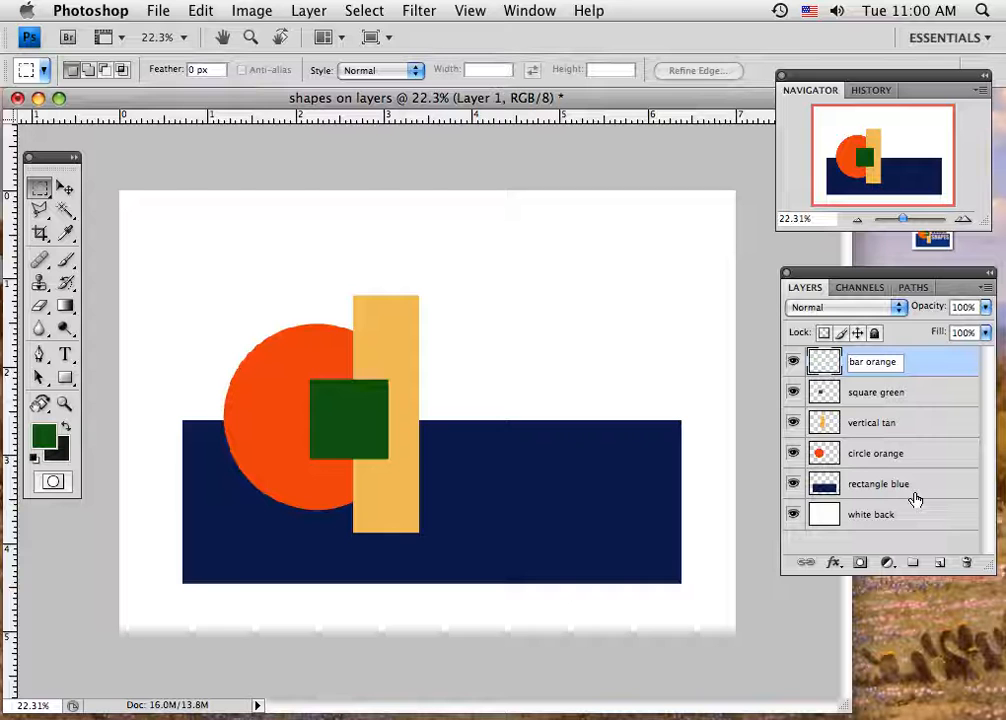
click(918, 368)
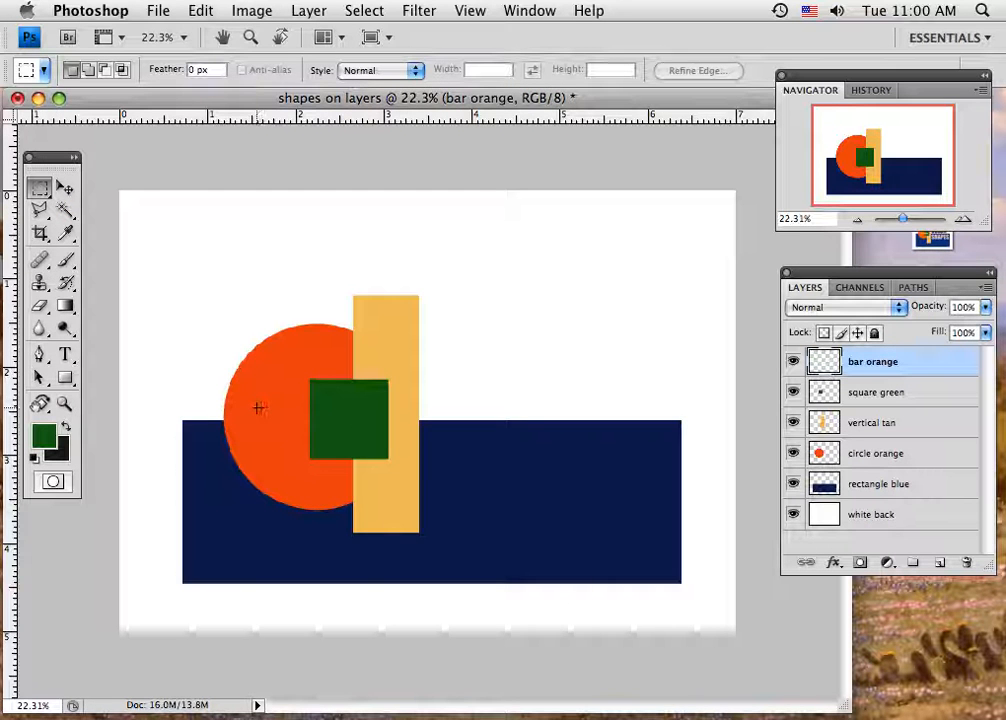
Make a thin horizontal selection about 1.25 by 0.2 inches across the circle and green square, fill it with orange #f2832a, and deselect
drag(318, 421, 366, 425)
click(44, 435)
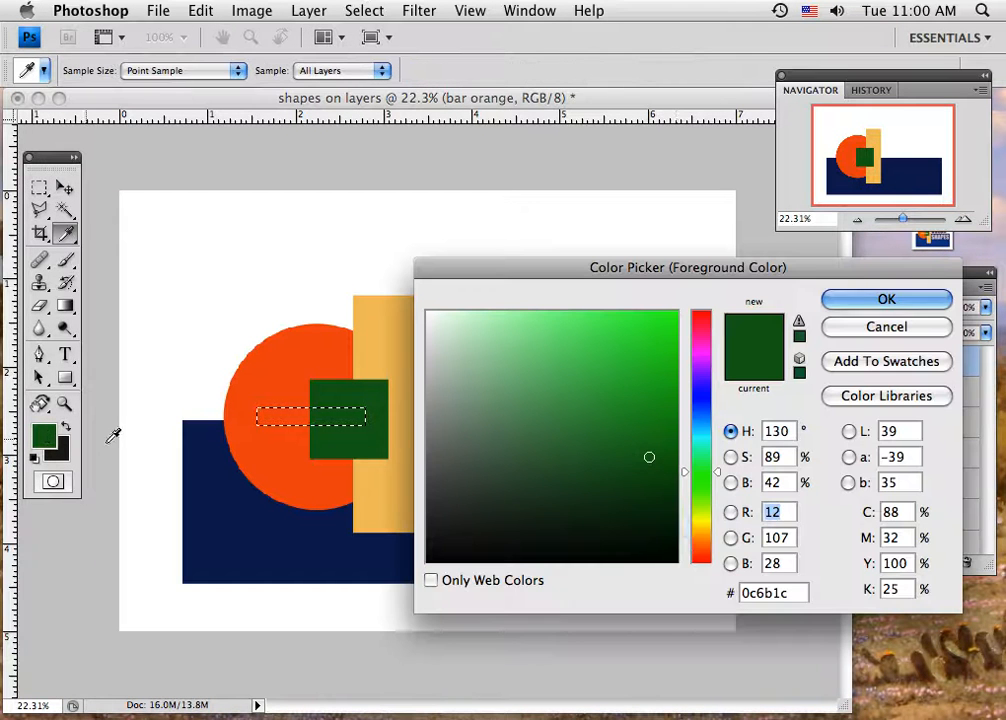
click(702, 538)
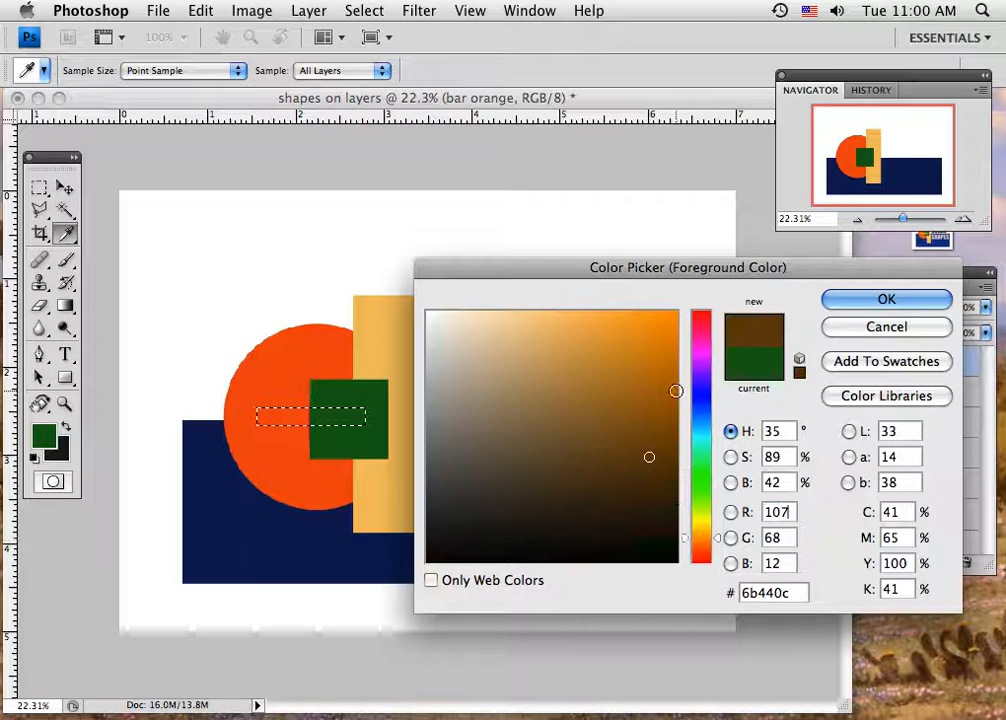
click(706, 543)
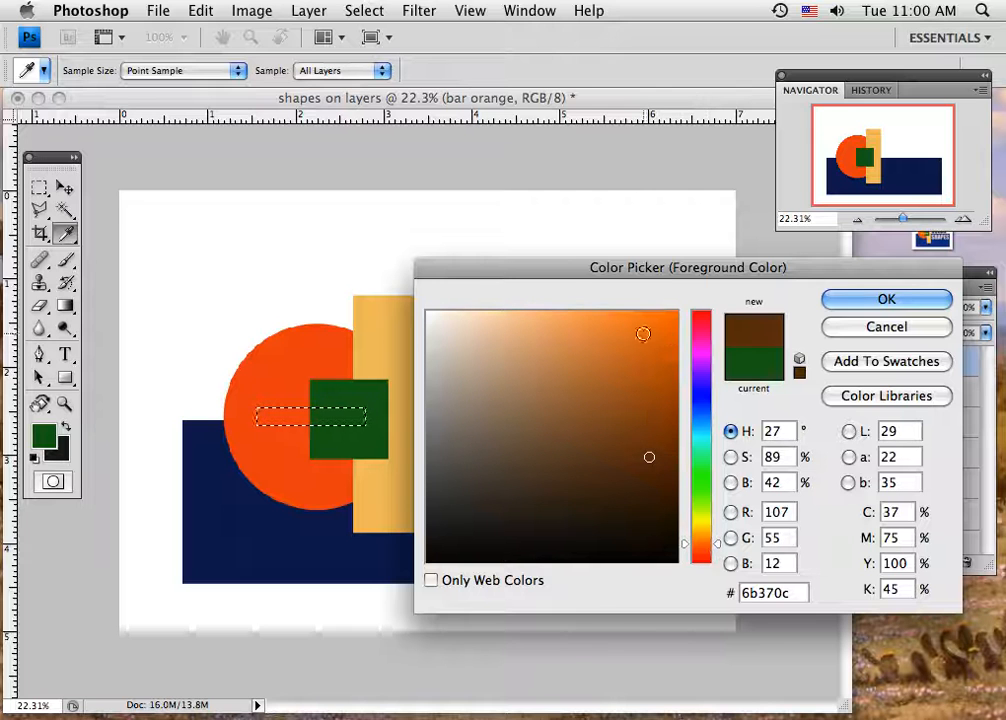
click(634, 324)
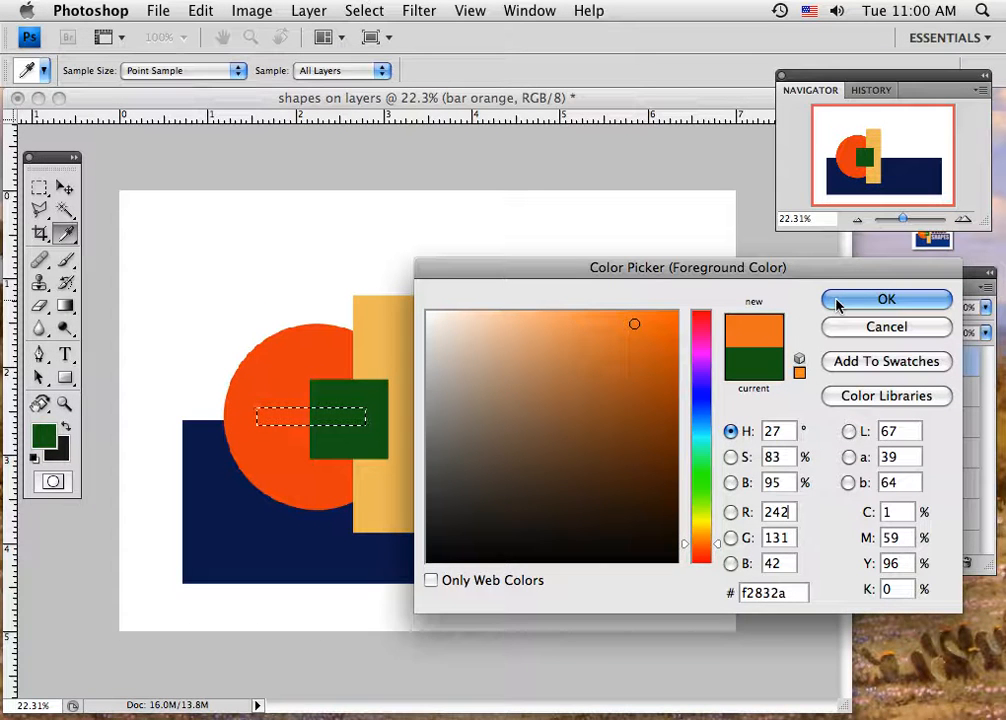
click(886, 300)
key(m)
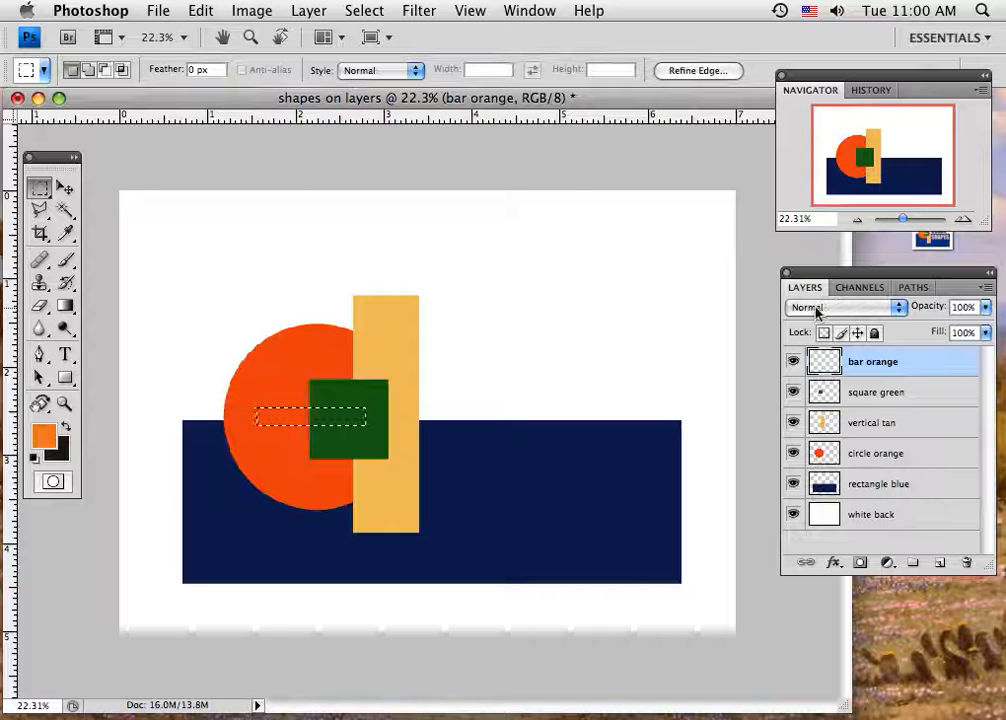
key(alt+BackSpace)
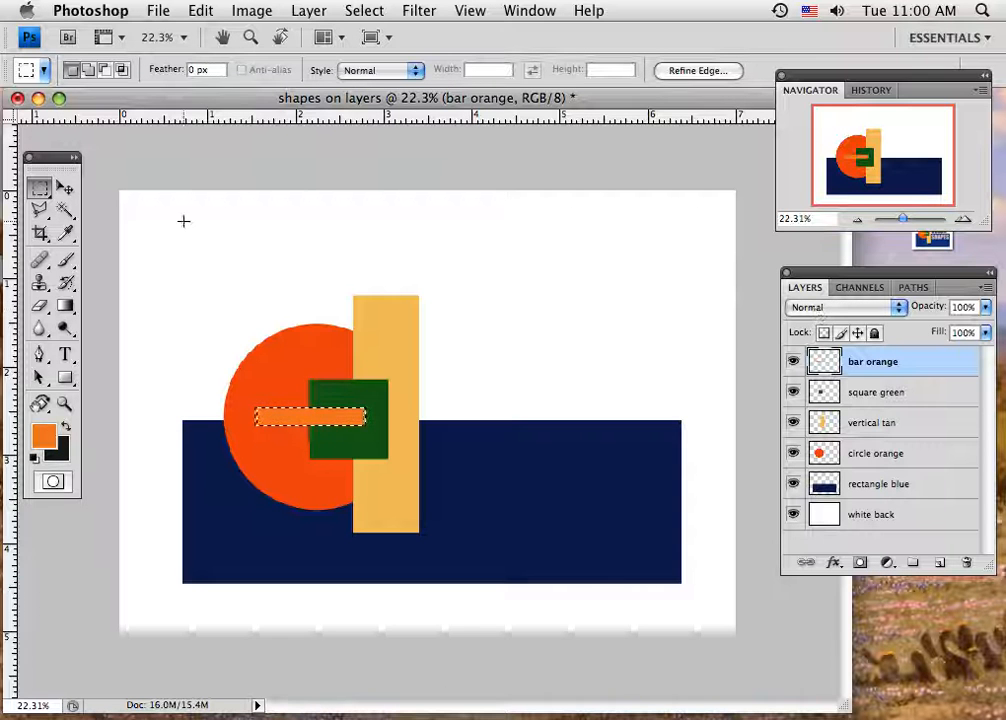
click(73, 186)
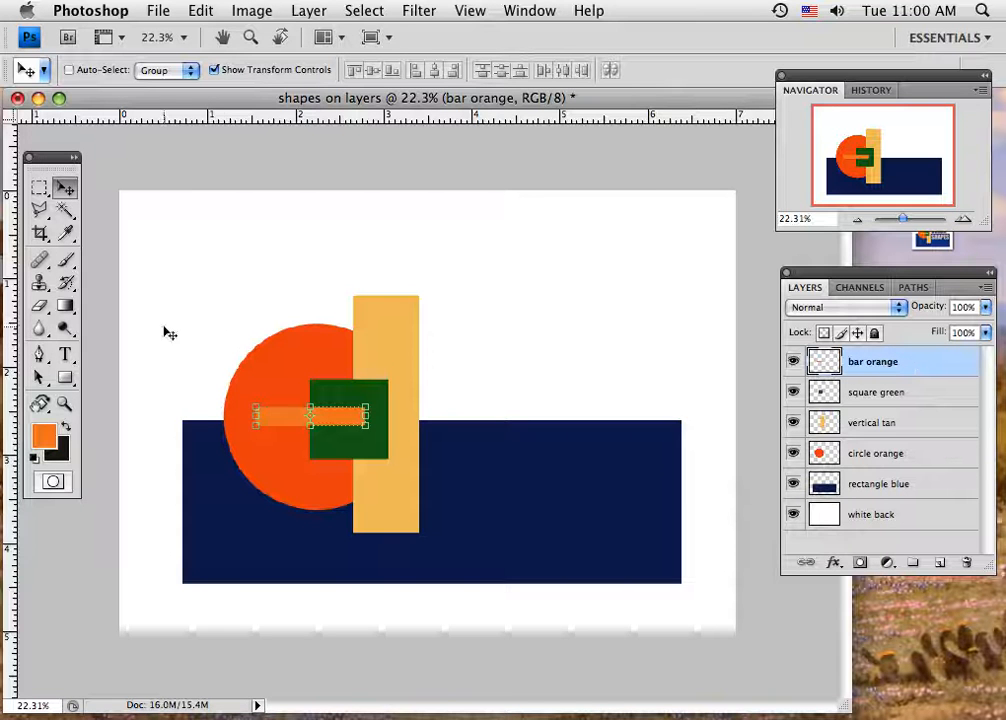
Set up the Type tool with the Impact font and reddish-brown text color #963a0e
click(64, 355)
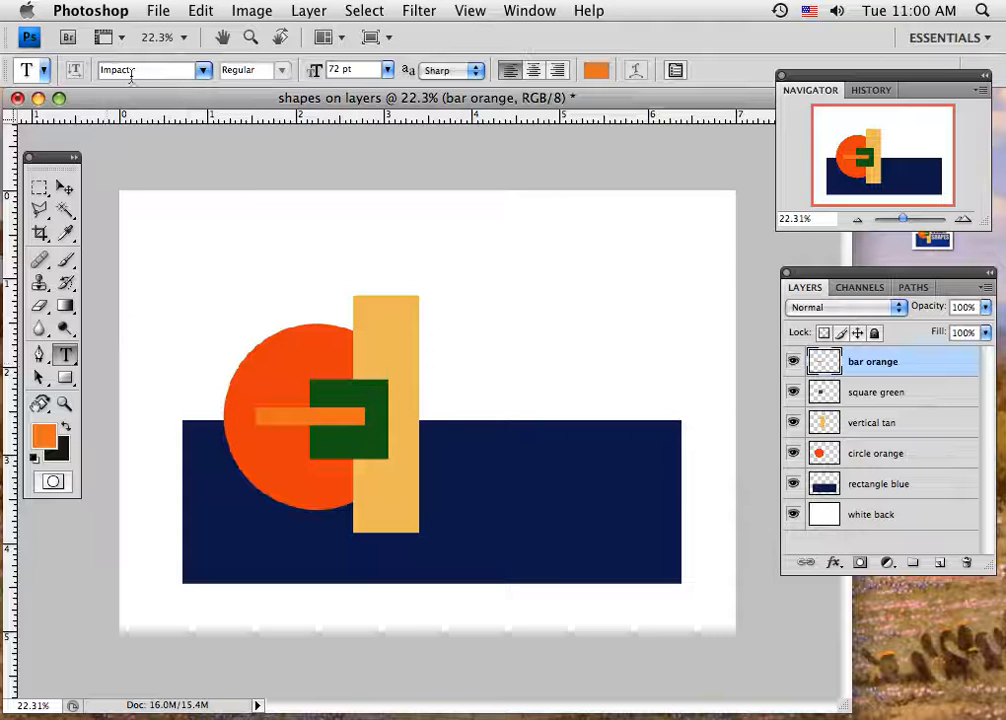
click(202, 72)
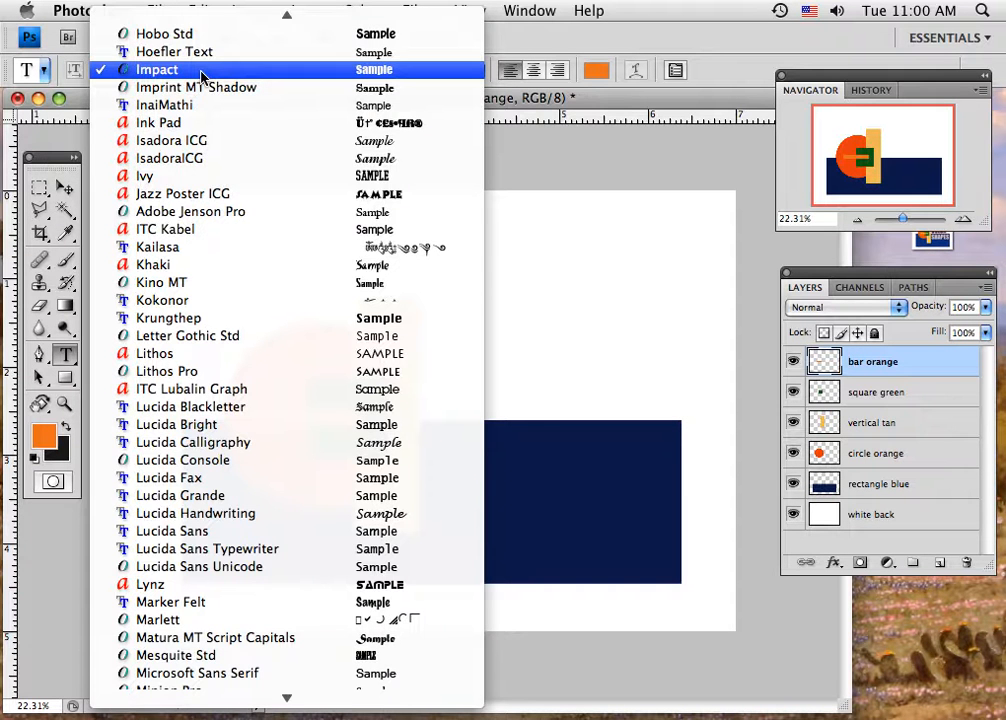
click(201, 72)
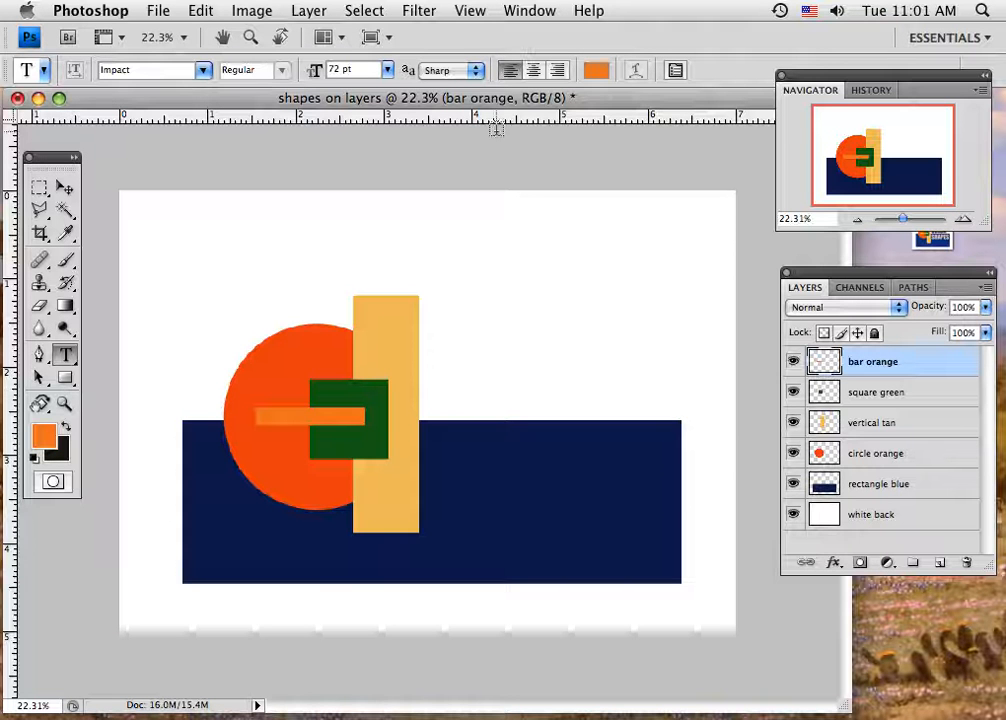
click(596, 71)
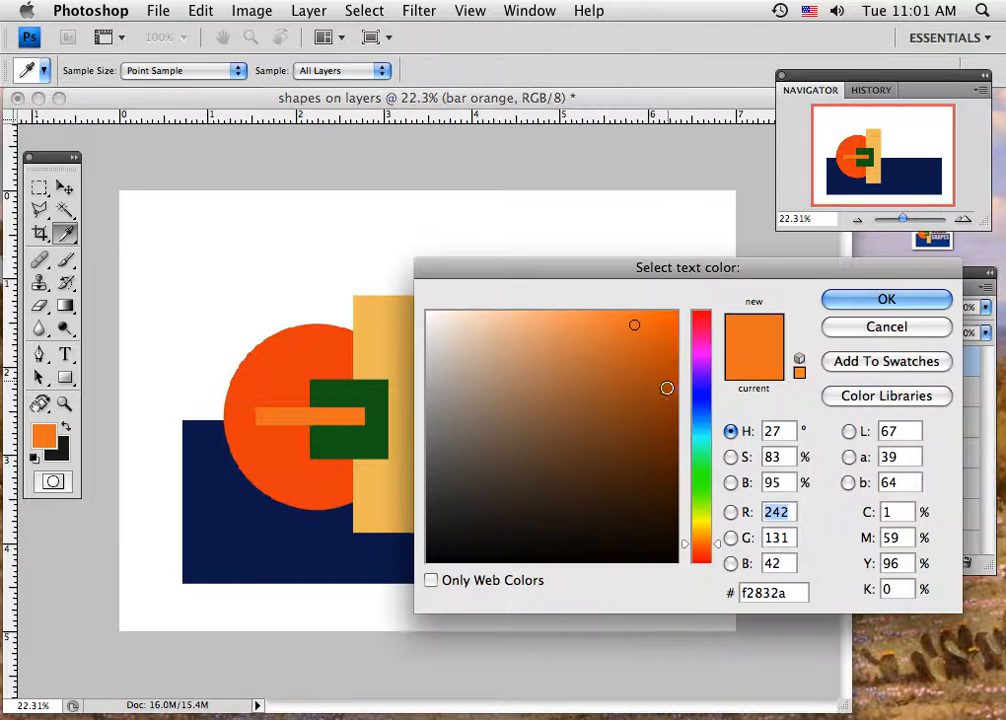
click(700, 548)
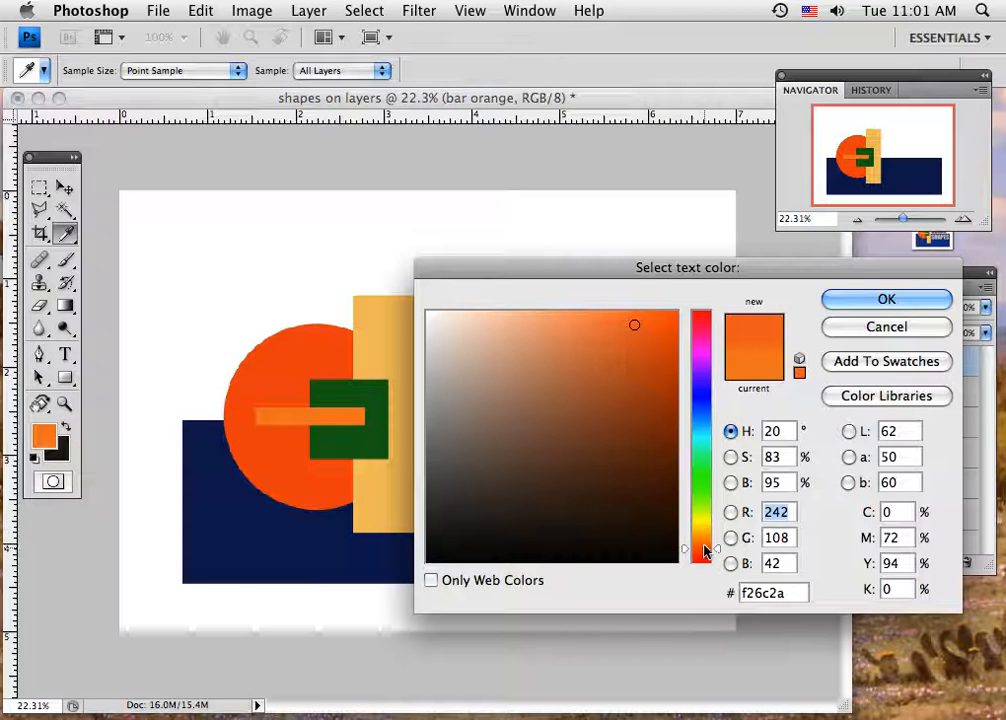
click(655, 414)
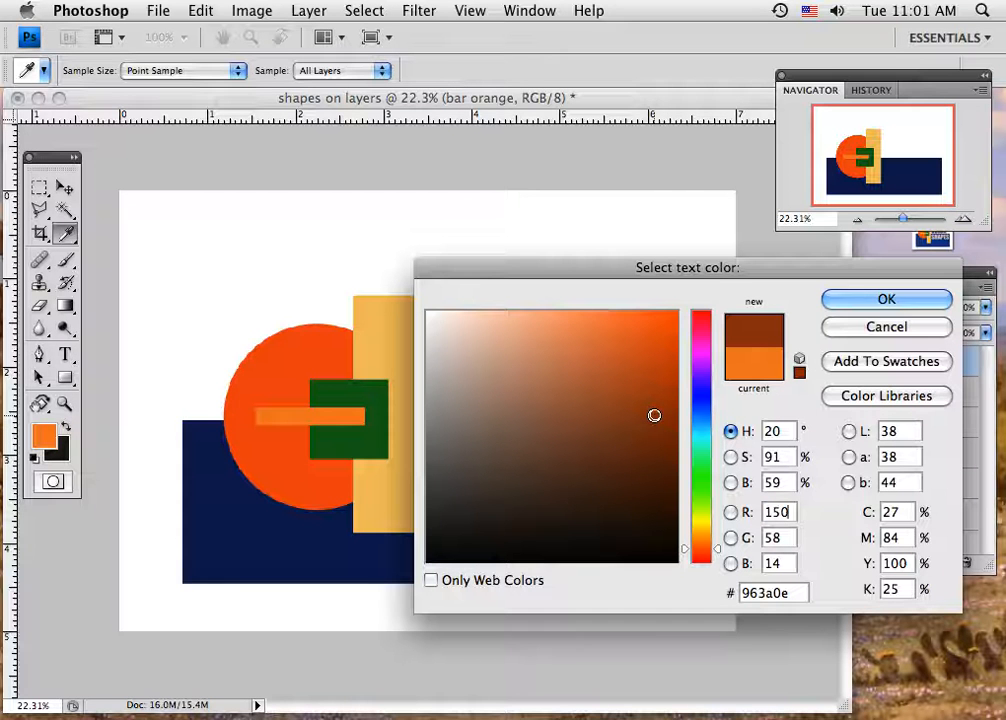
click(838, 302)
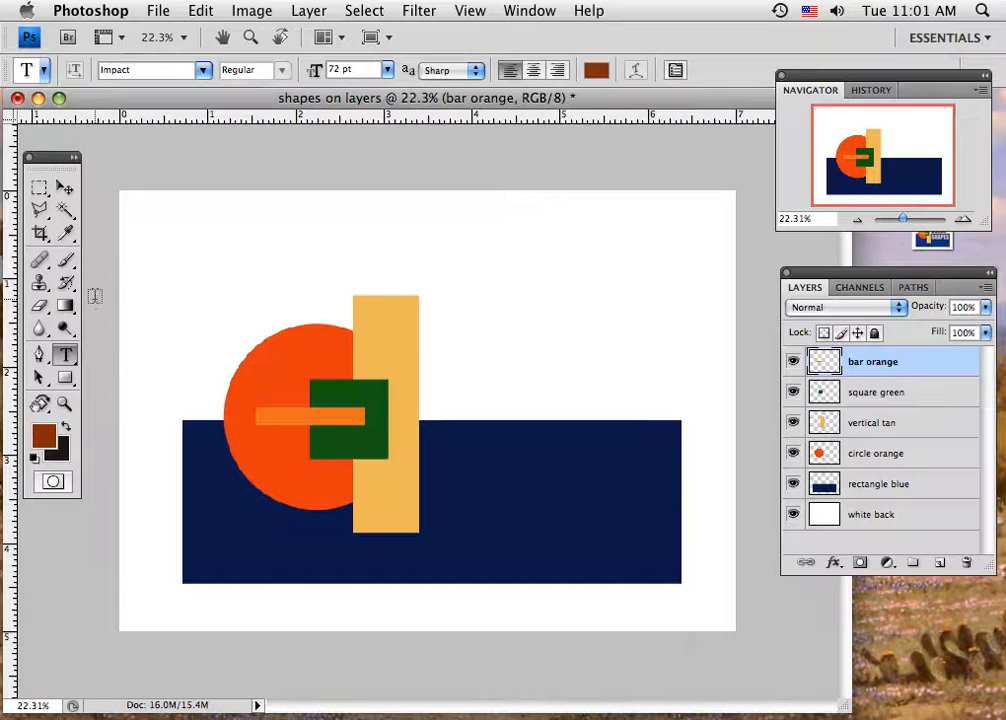
Add the text "COLOR" in the white area above the blue rectangle's right half and commit it
click(482, 316)
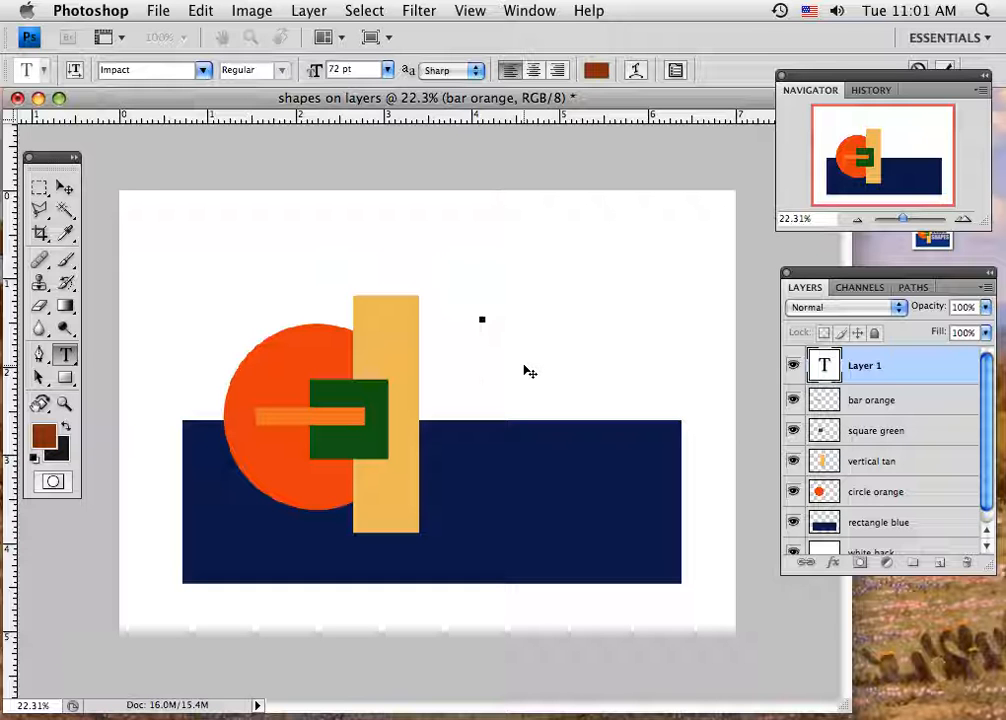
text(COLOR)
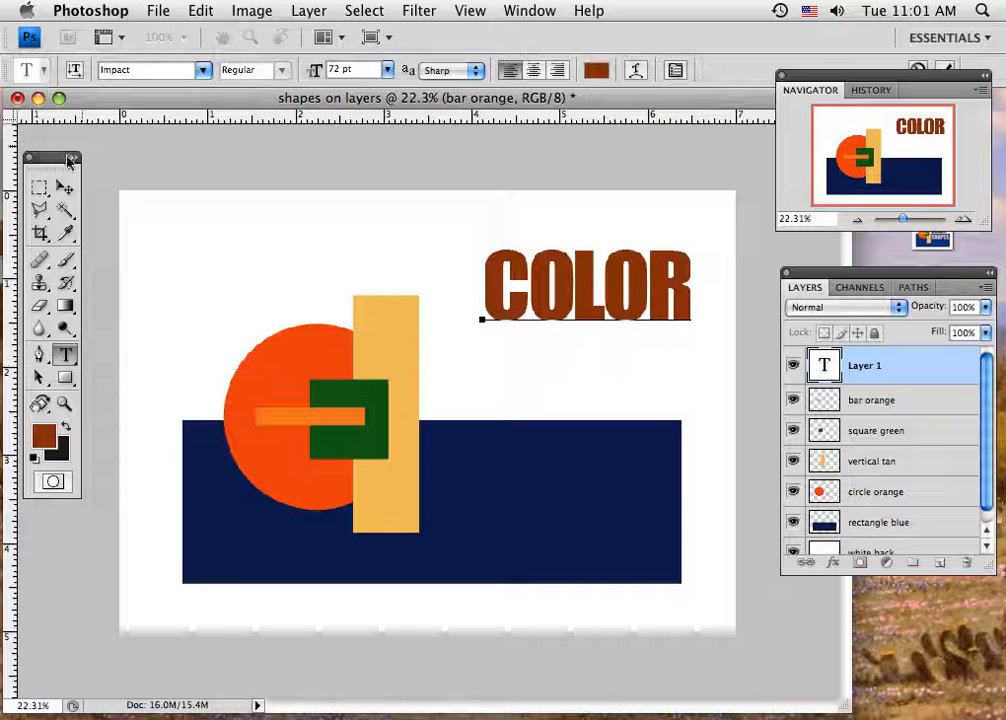
click(62, 188)
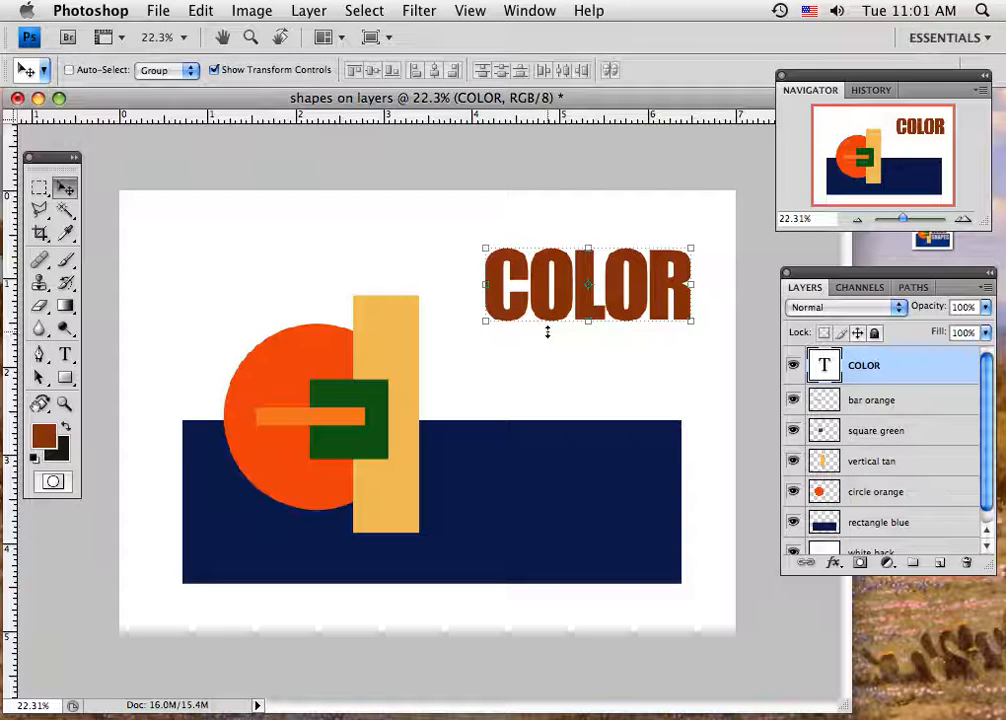
Move the COLOR text just above the blue rectangle beside the tan bar, duplicate its layer, and place the copy above the original
drag(557, 321, 496, 407)
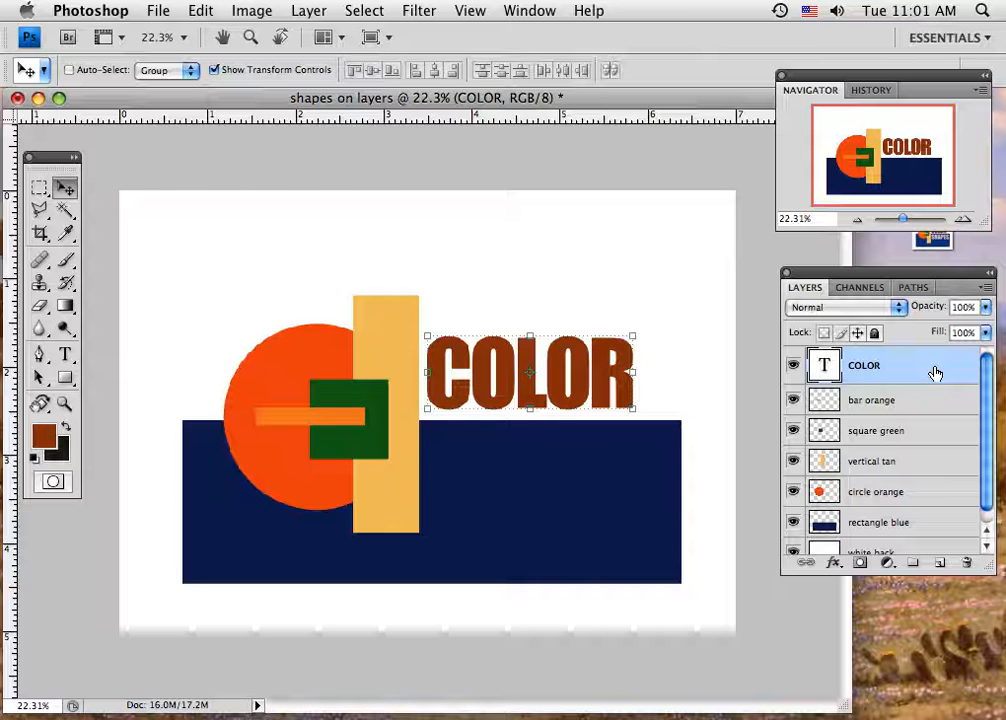
scroll(937, 480, down, 1)
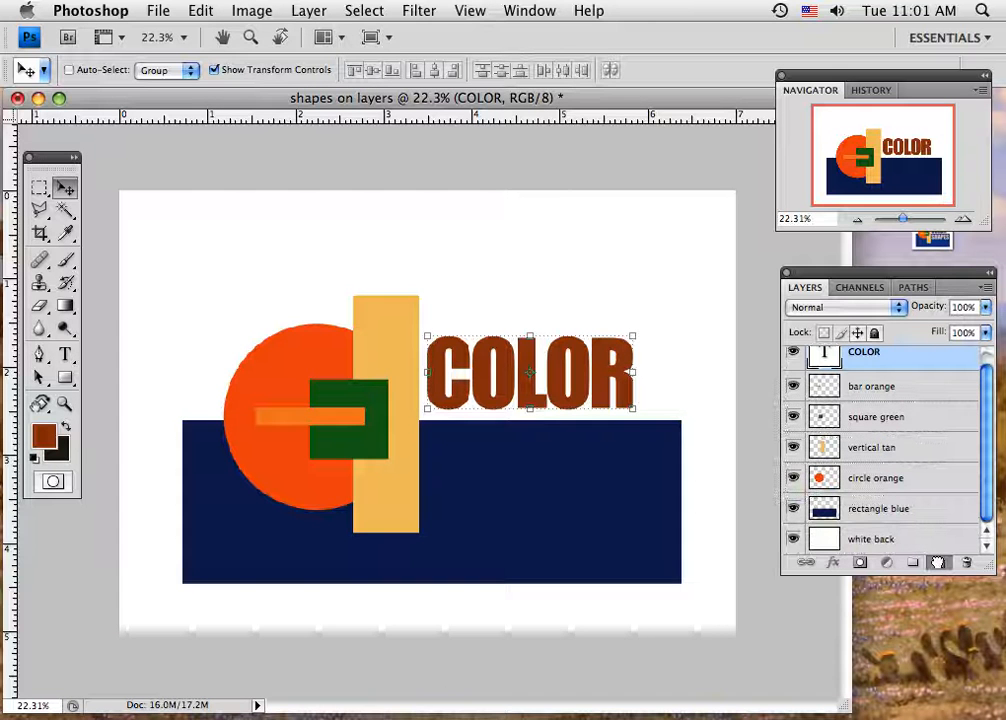
drag(938, 563, 940, 566)
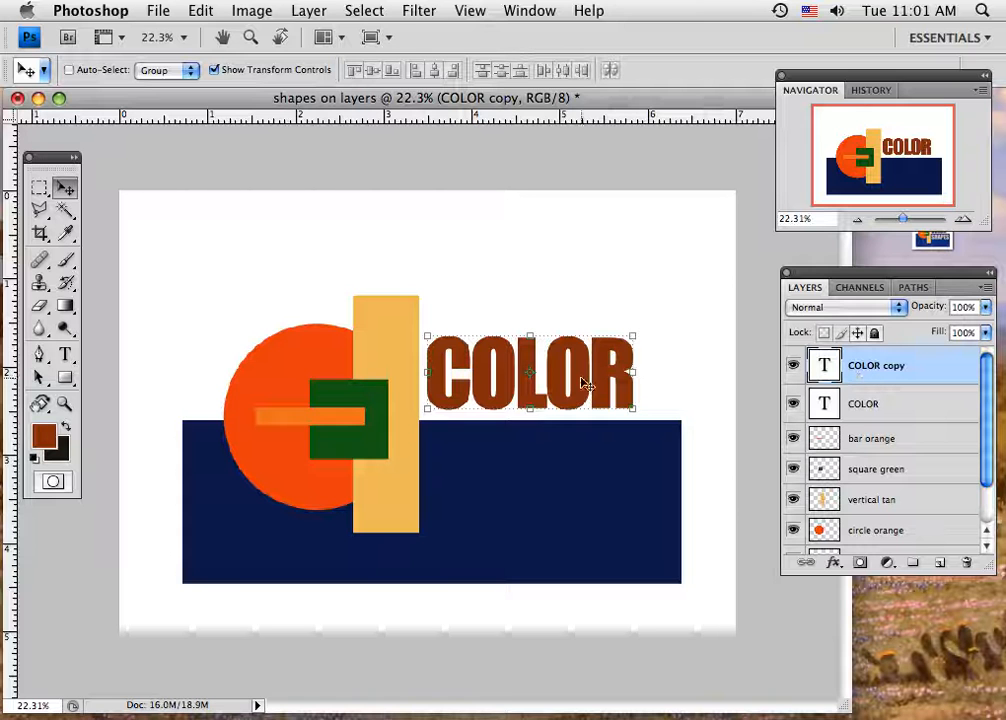
drag(585, 383, 608, 287)
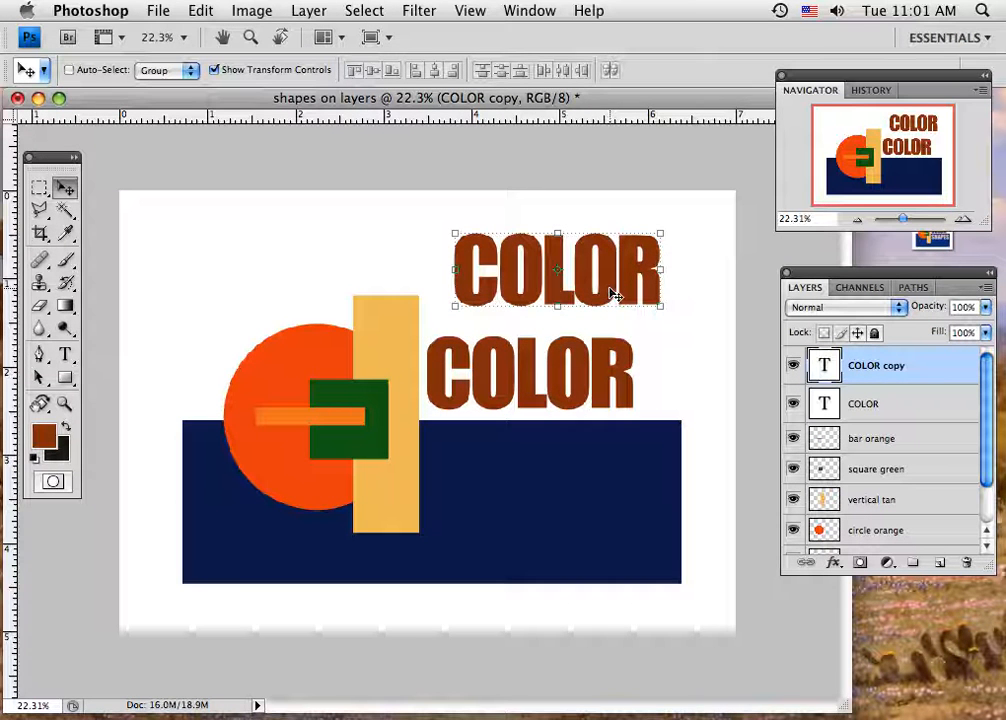
Replace the wording of the upper COLOR copy with "SHAPES"
click(65, 354)
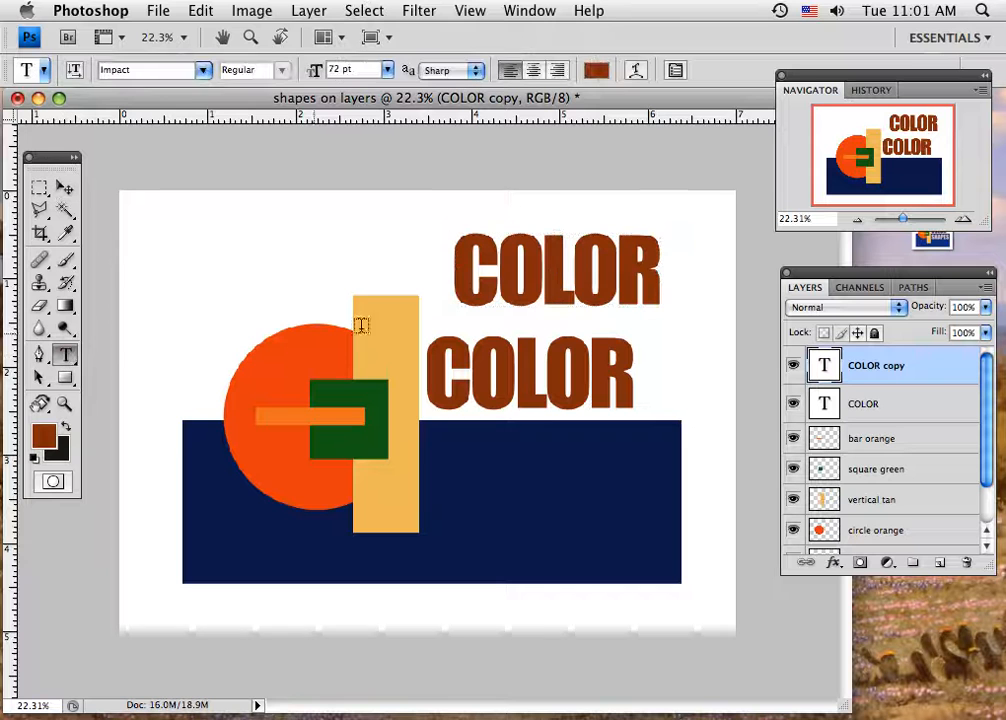
click(505, 275)
key(super+a)
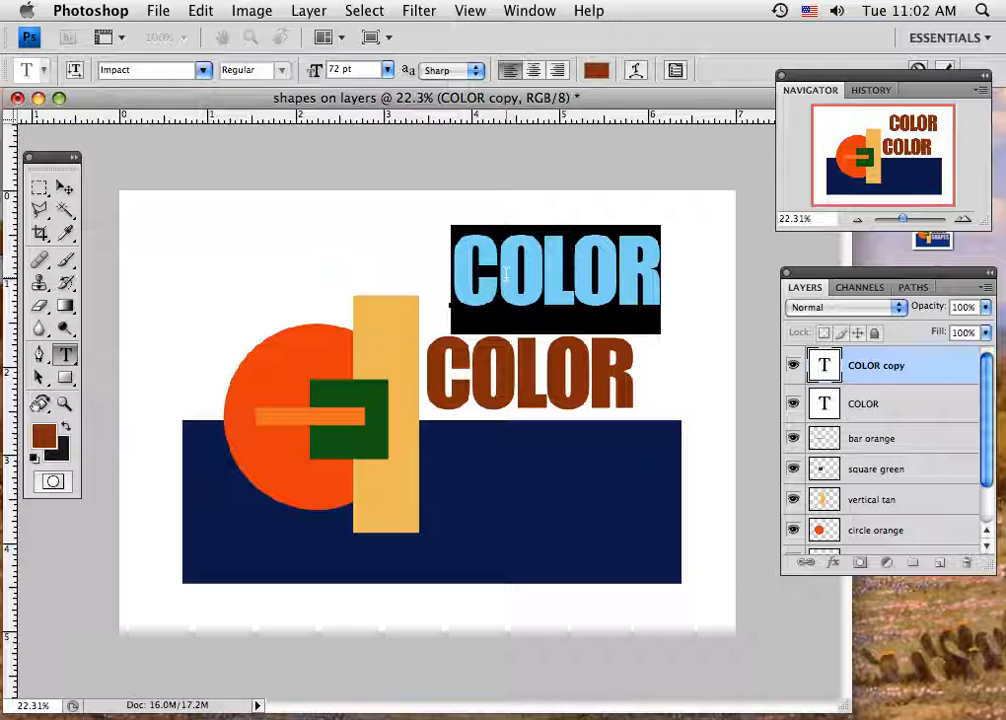
text(SH)
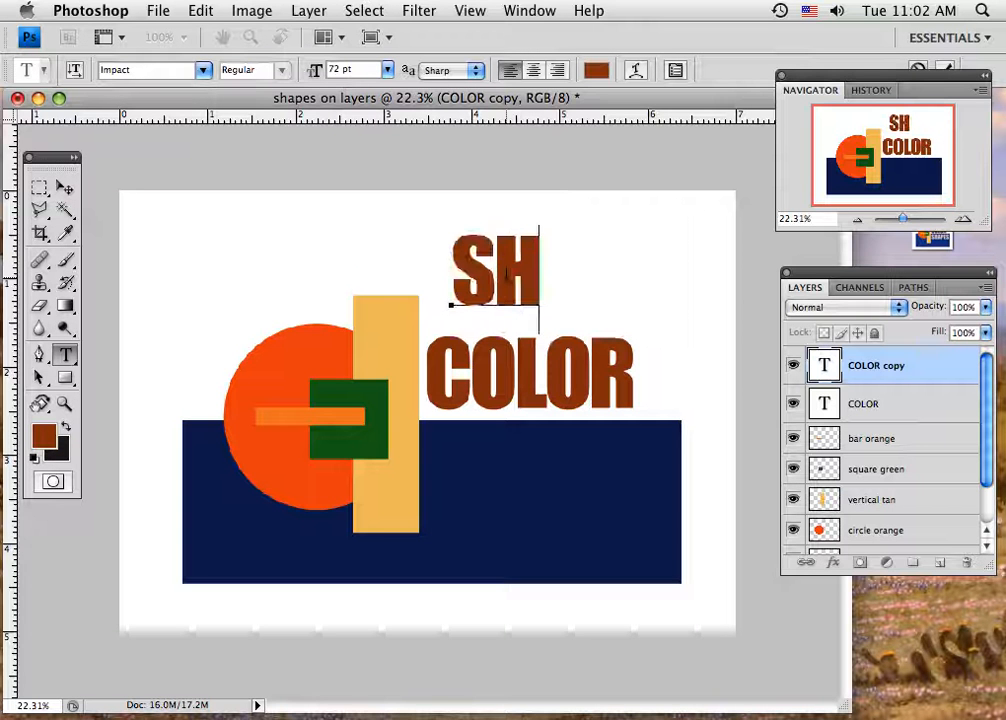
text(APES)
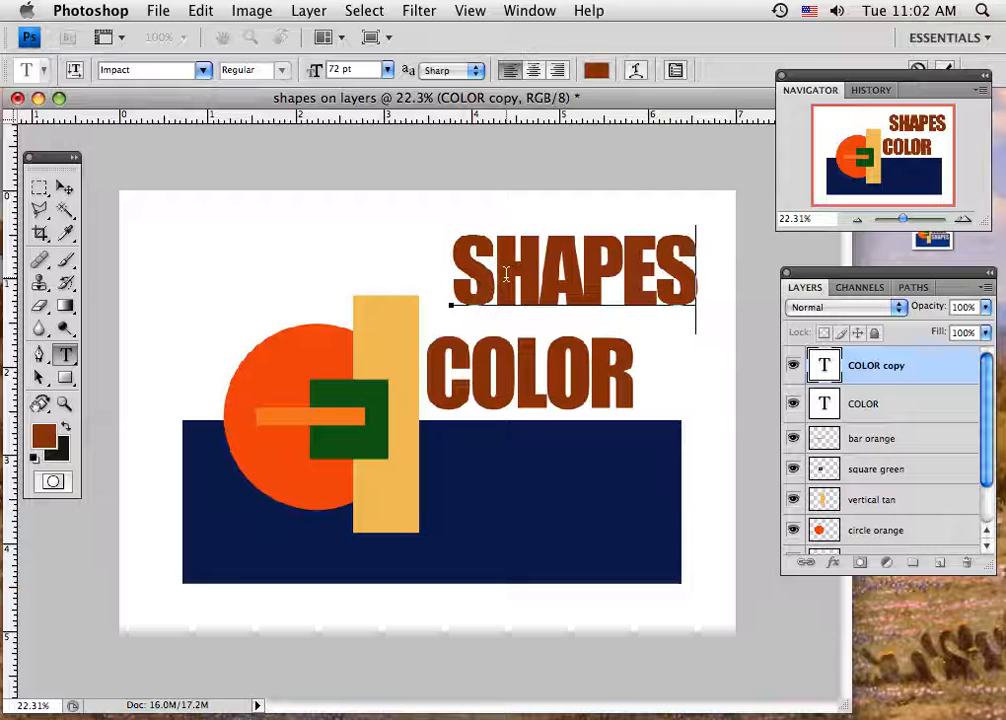
Widen the letter spacing of the whole word SHAPES by two increments and commit the text
double_click(557, 273)
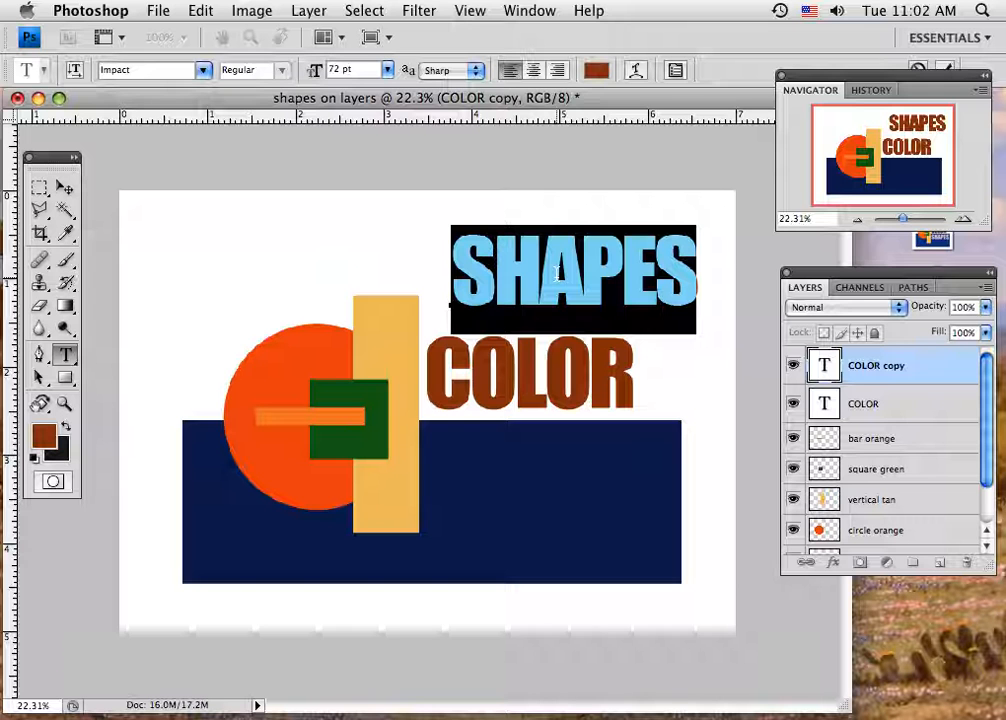
key(alt+Right)
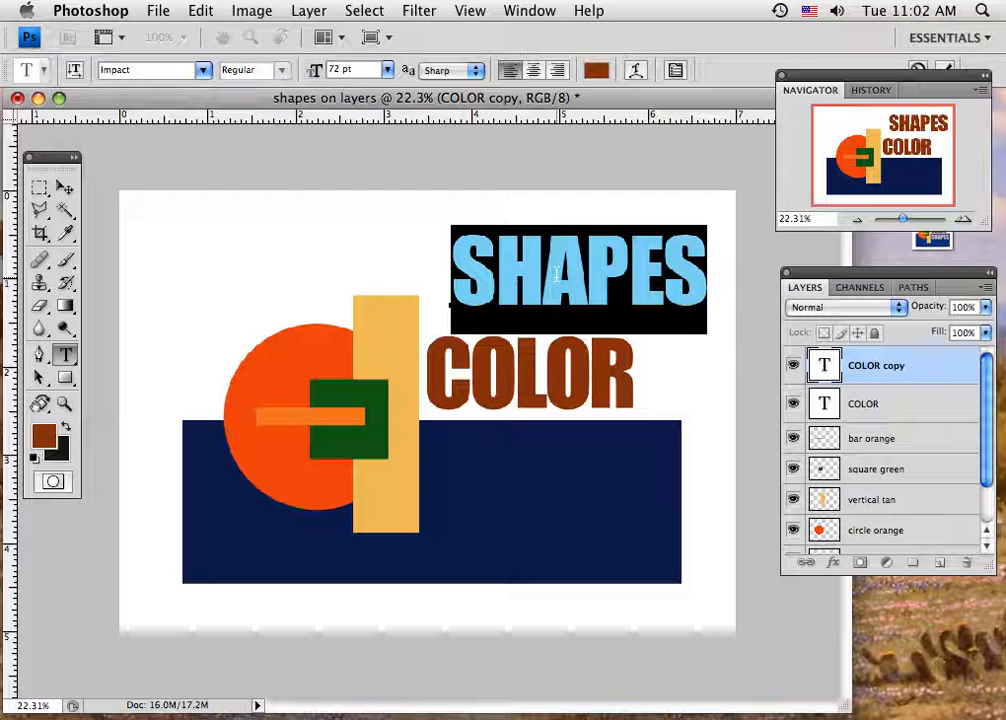
key(alt+Right)
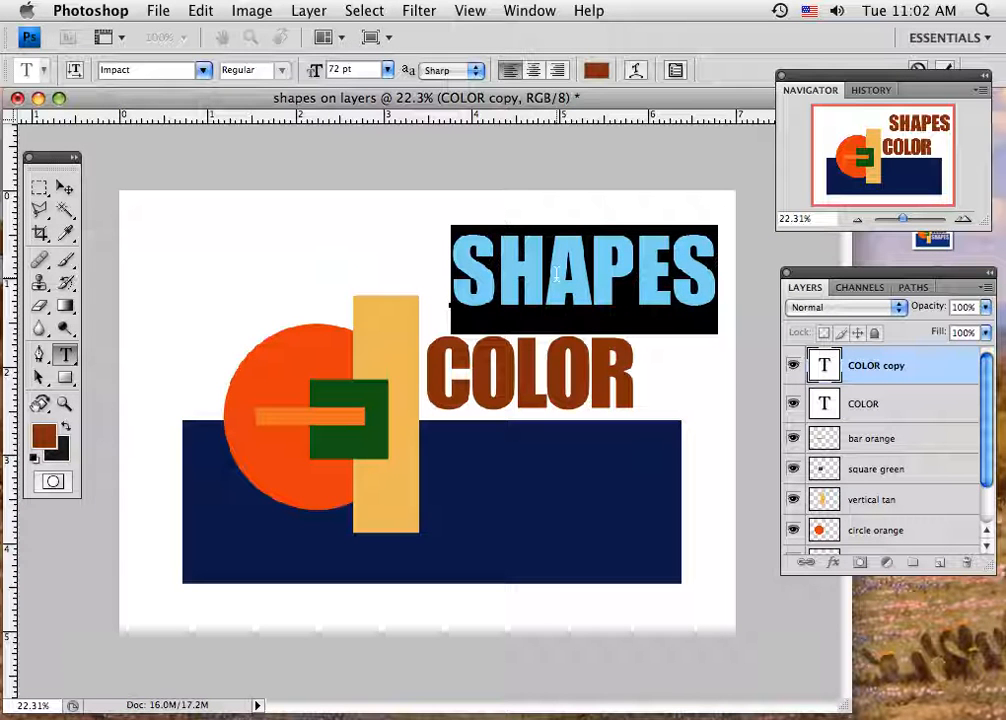
click(64, 187)
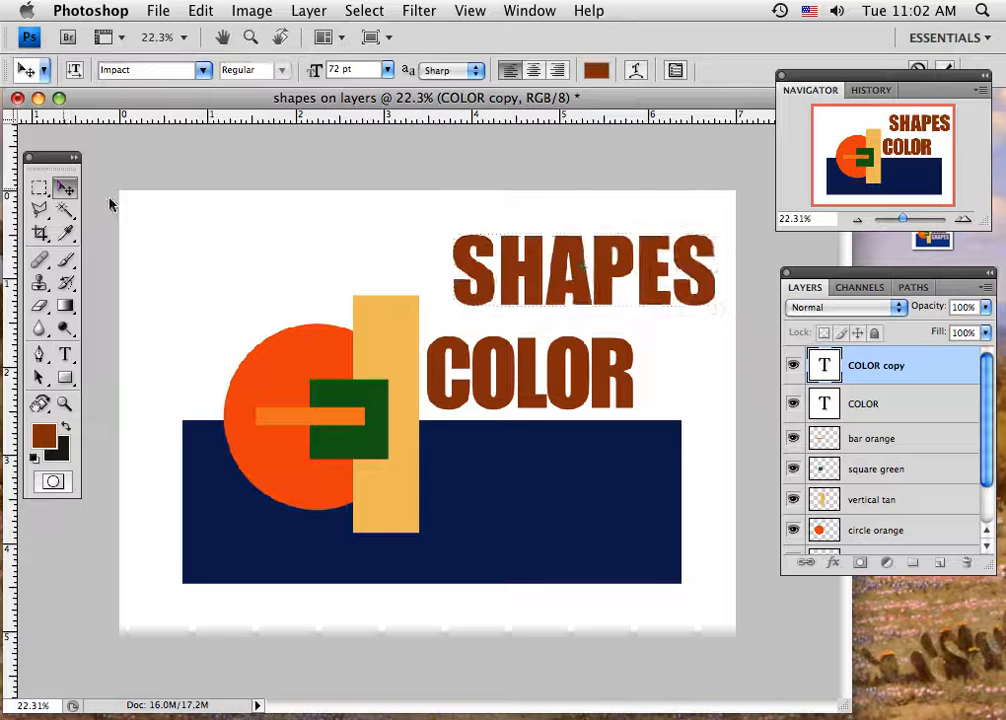
Try tighter kerning between the P and E of SHAPES, and restore the spacing
click(64, 354)
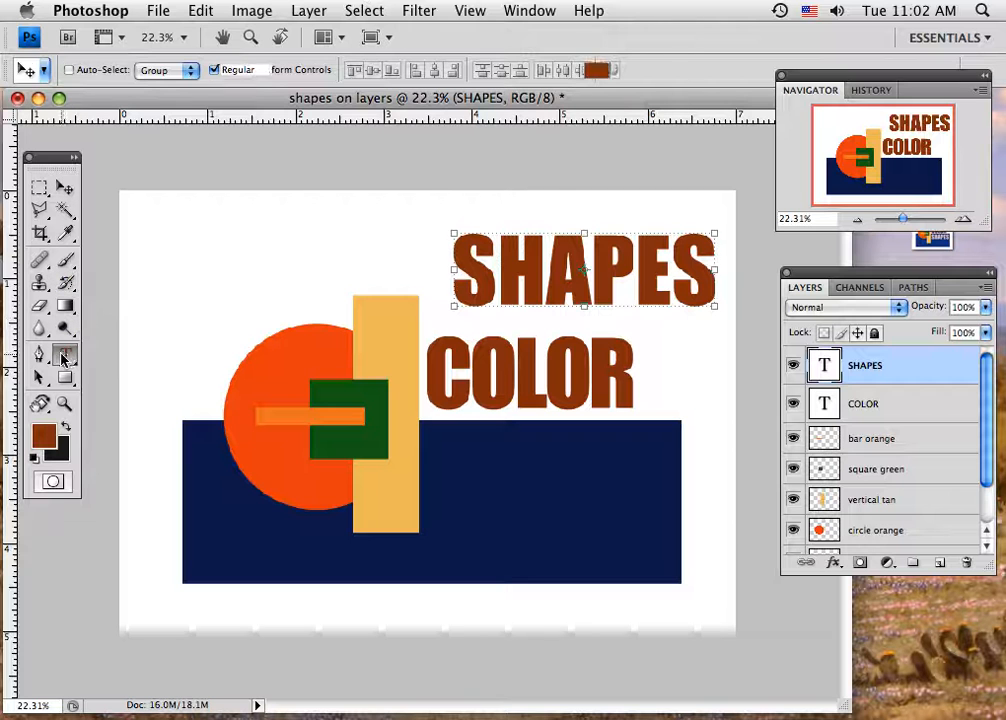
click(633, 285)
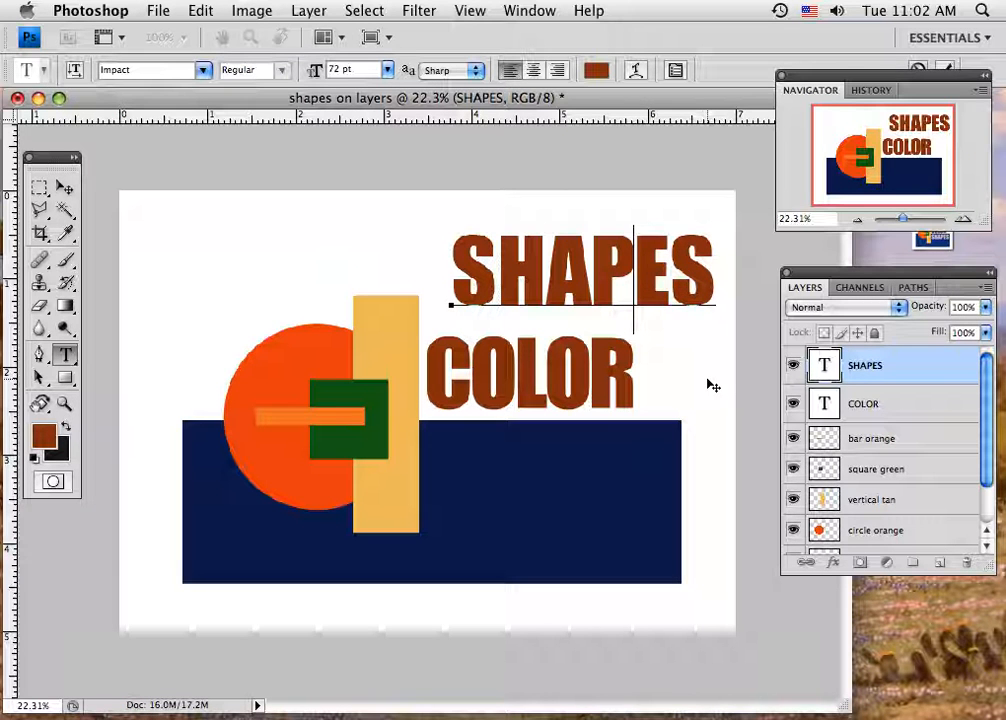
key(alt+Left)
key(alt+Left)
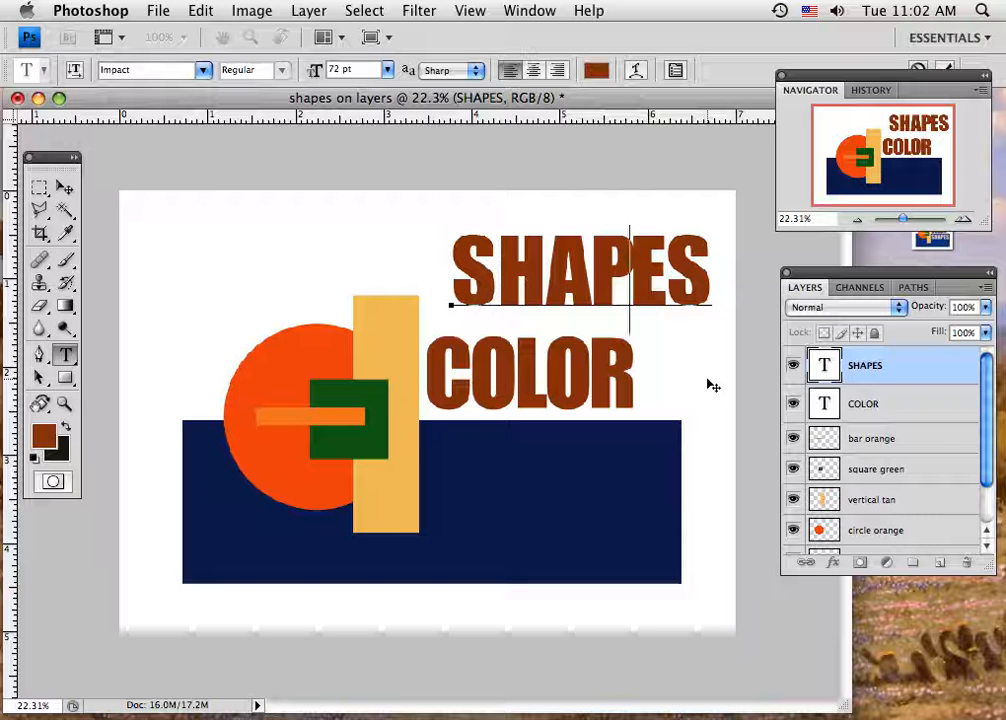
key(alt+Right)
key(alt+Right)
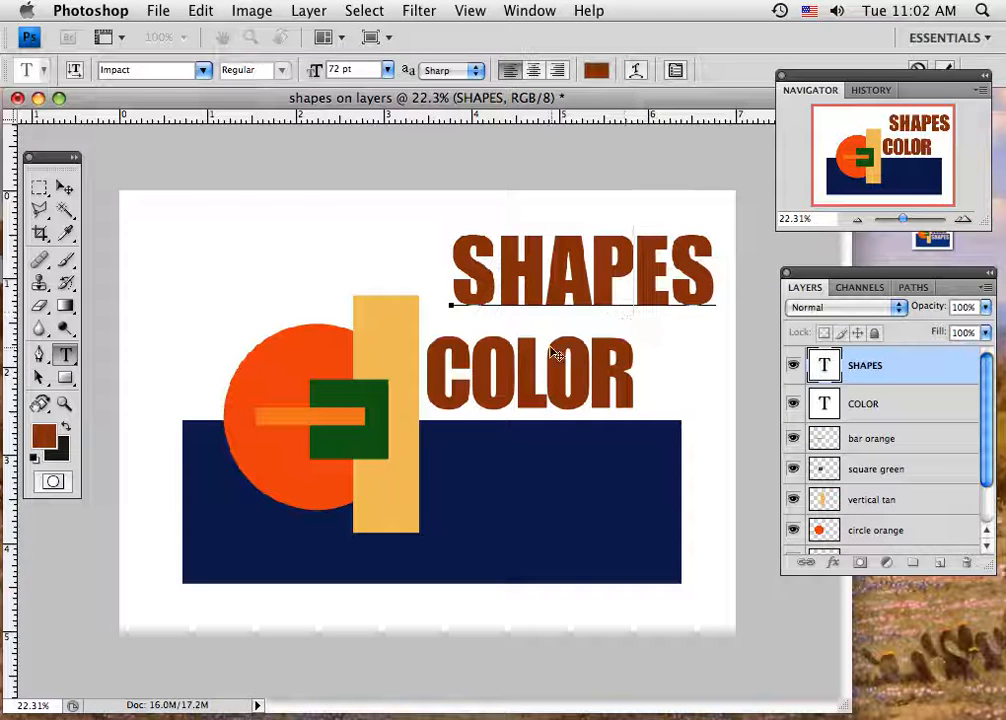
Tighten the kerning between the S and H of SHAPES by one increment
click(495, 270)
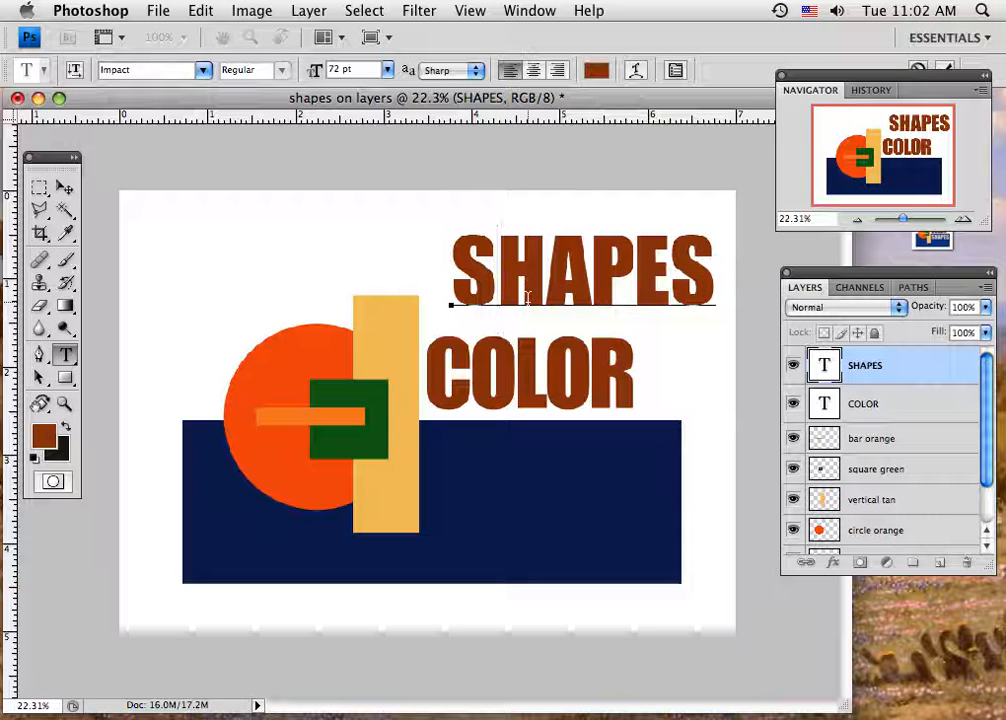
key(alt+Left)
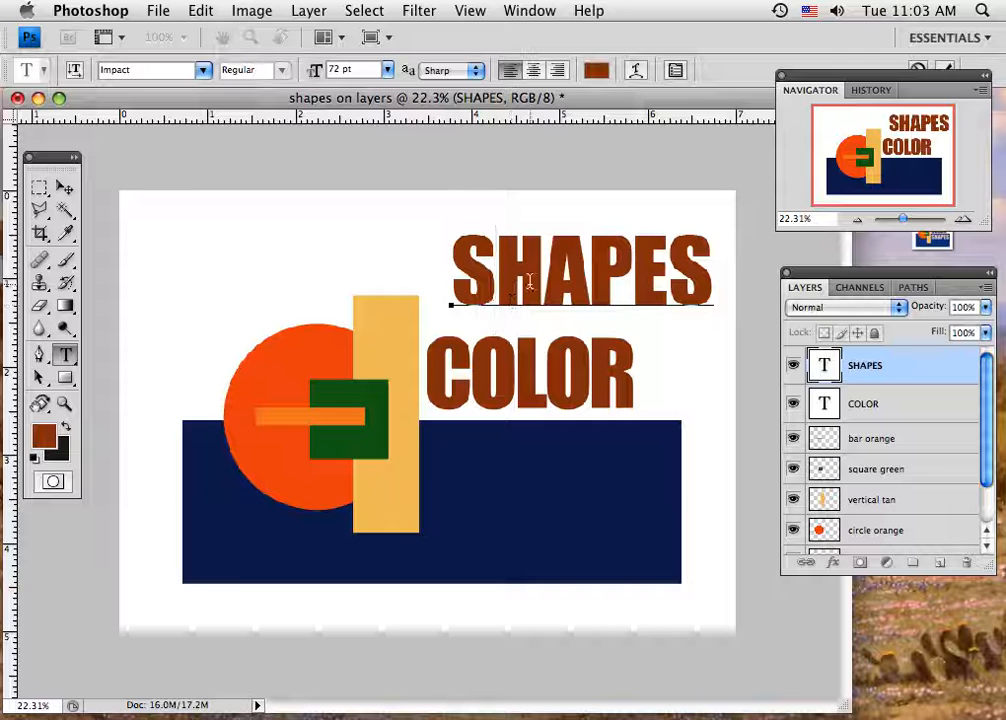
Change the color of the entire SHAPES text to light warm gray #e3dcd8
drag(453, 297, 714, 296)
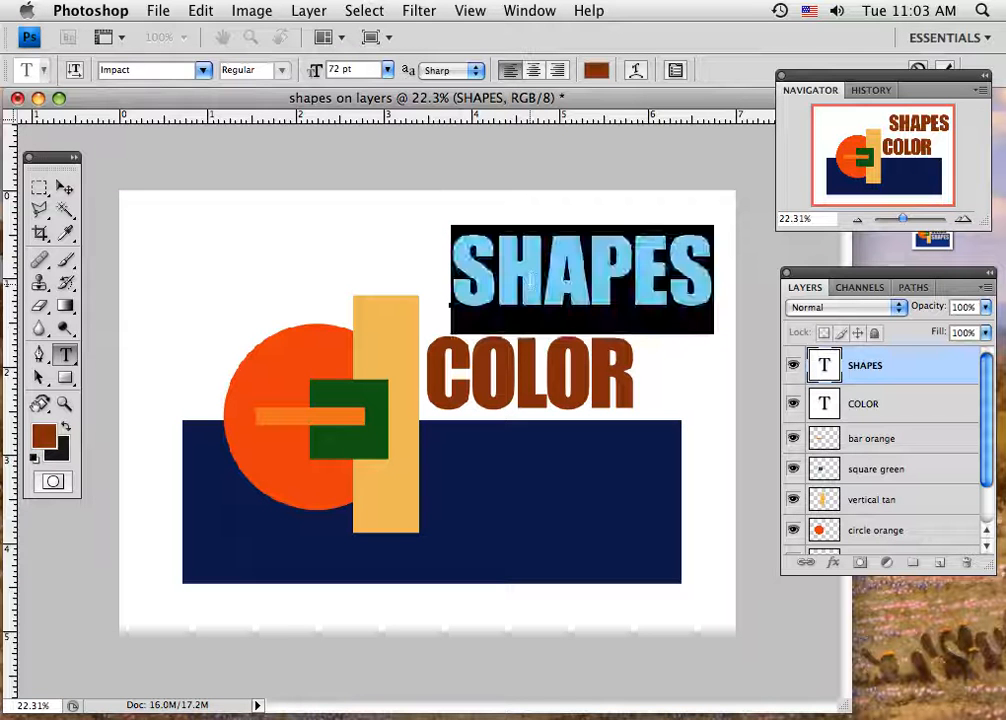
click(597, 72)
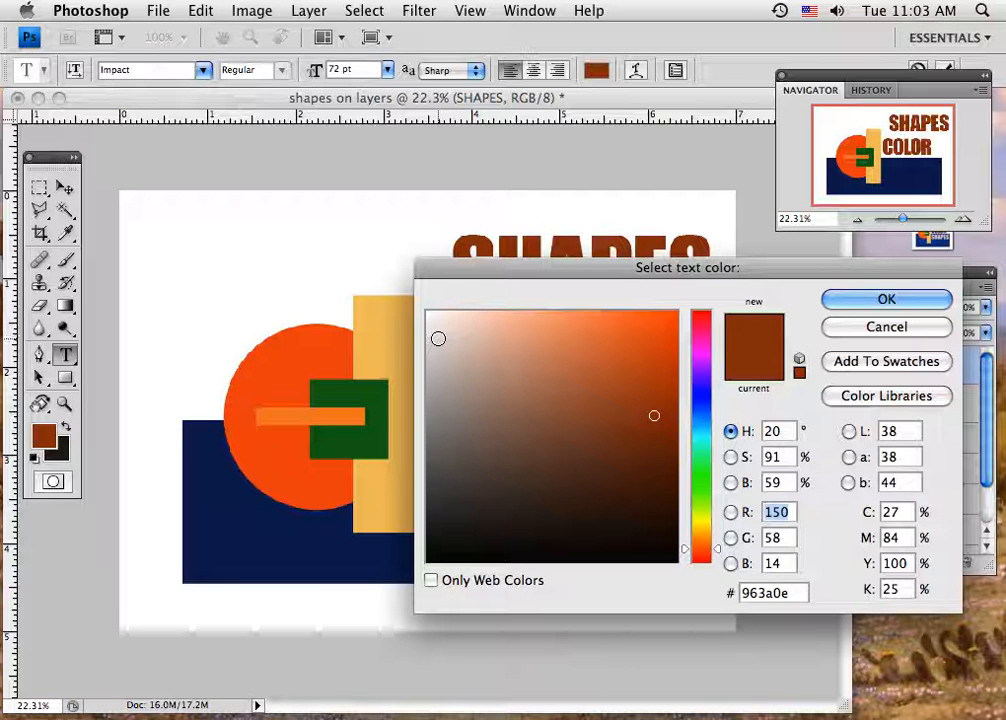
click(438, 338)
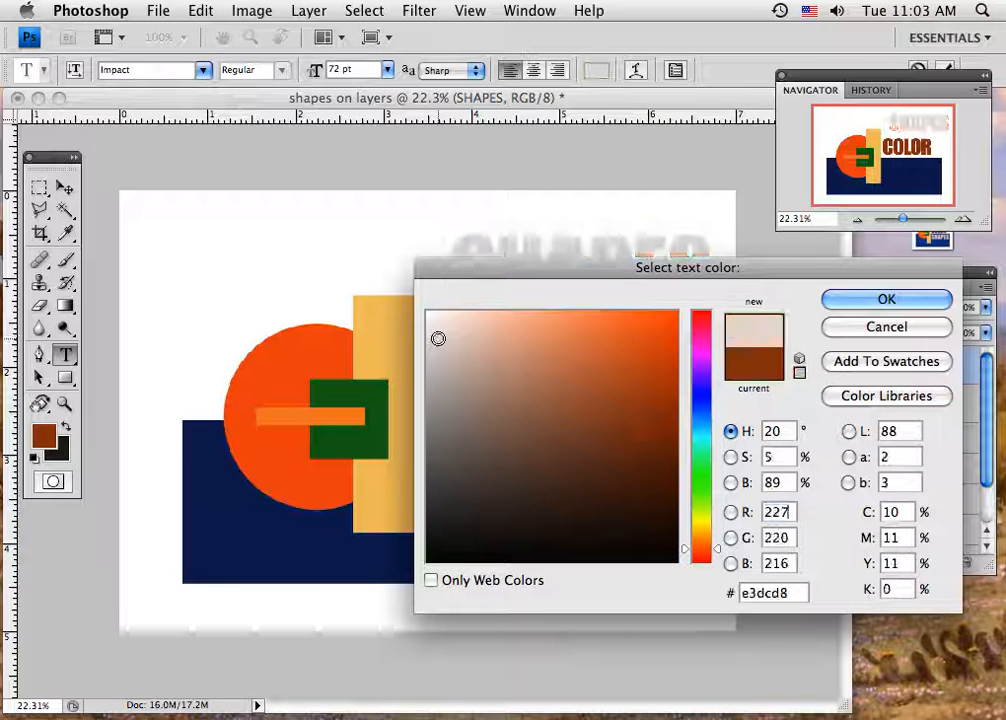
click(831, 305)
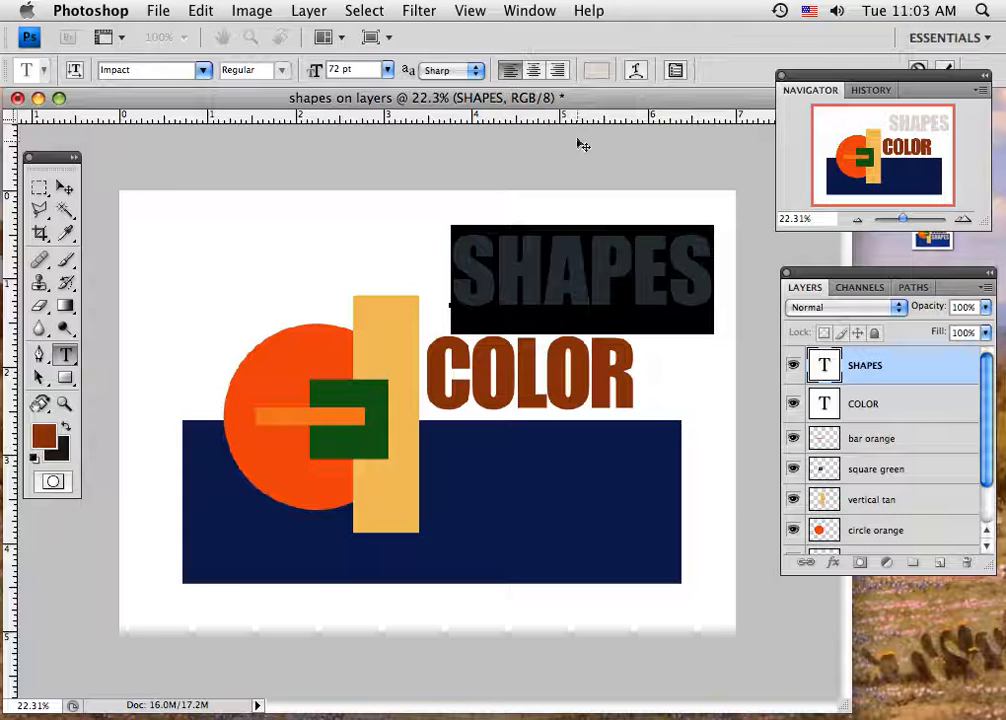
Commit the SHAPES text and move it onto the blue rectangle, left-aligned directly beneath COLOR
click(64, 187)
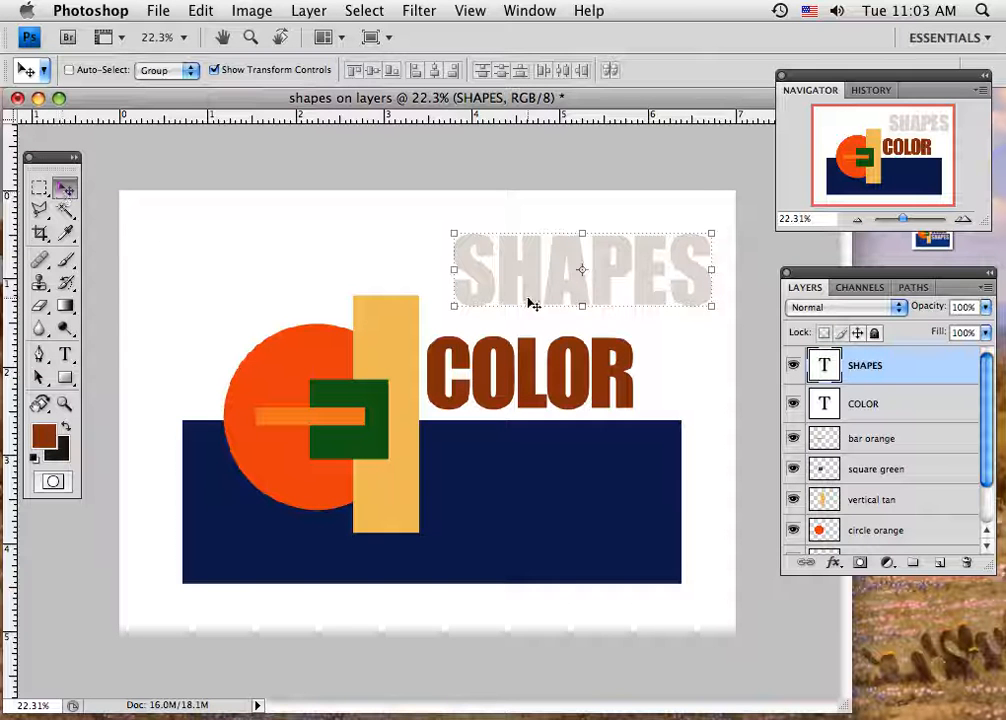
drag(577, 289, 549, 488)
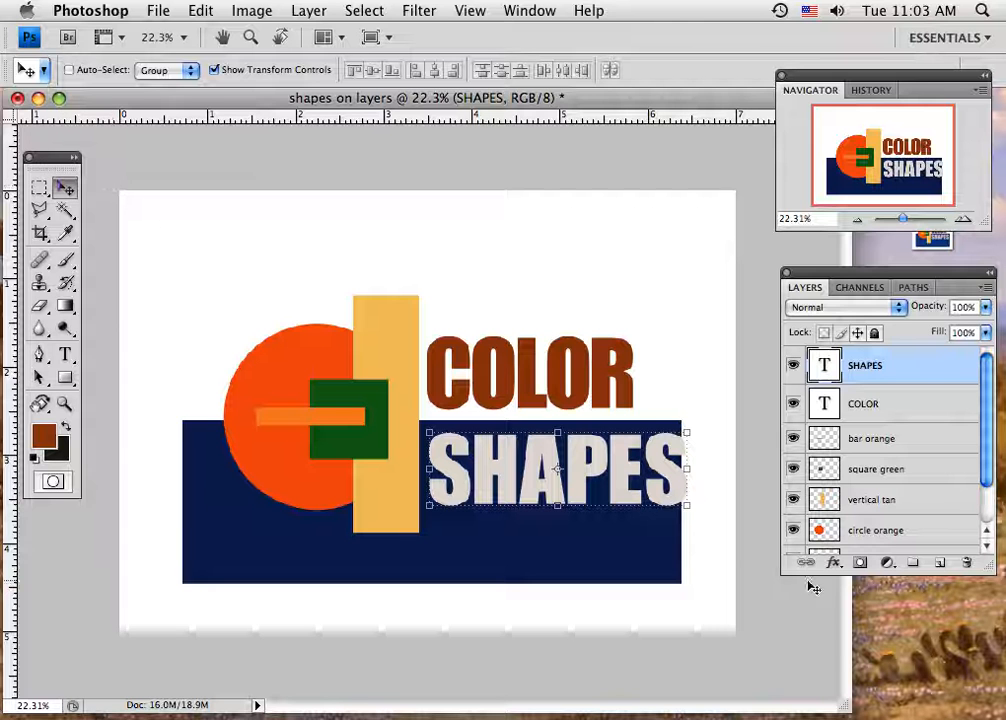
Stretch the blue rectangle outward on both sides to about 108.7% width so it extends past SHAPES, and apply the transformation
drag(985, 566, 989, 651)
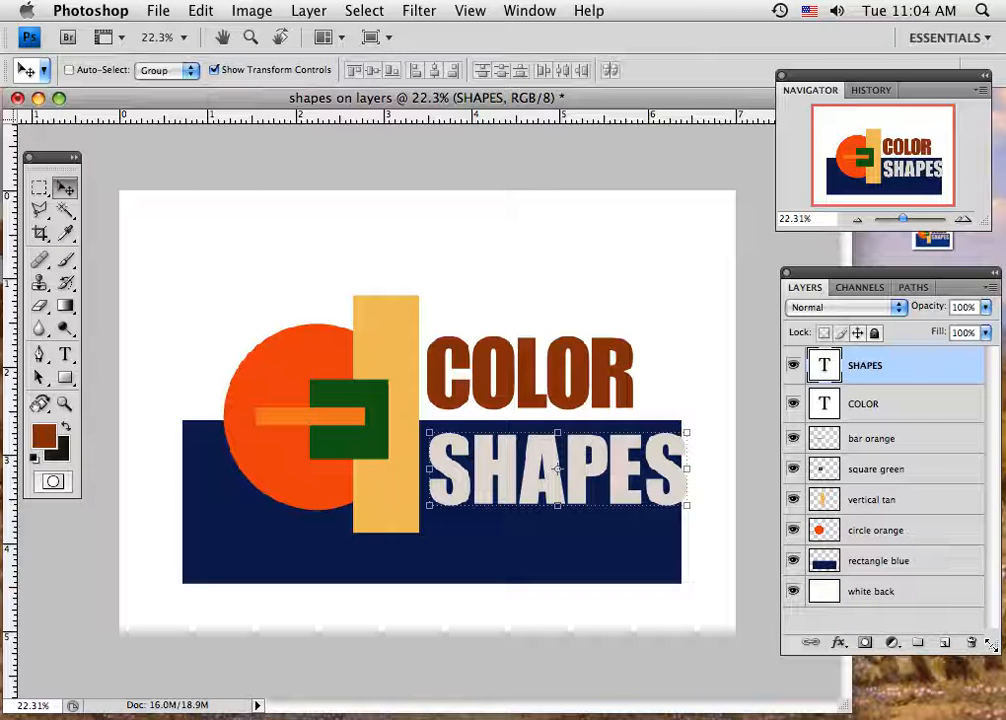
click(880, 565)
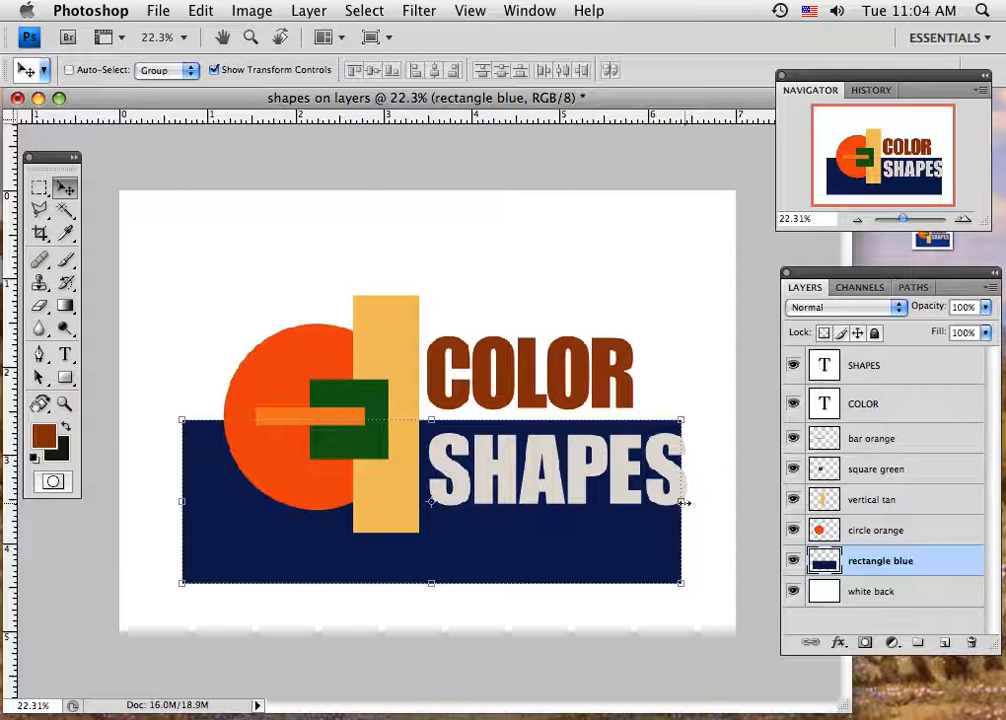
drag(684, 503, 701, 503)
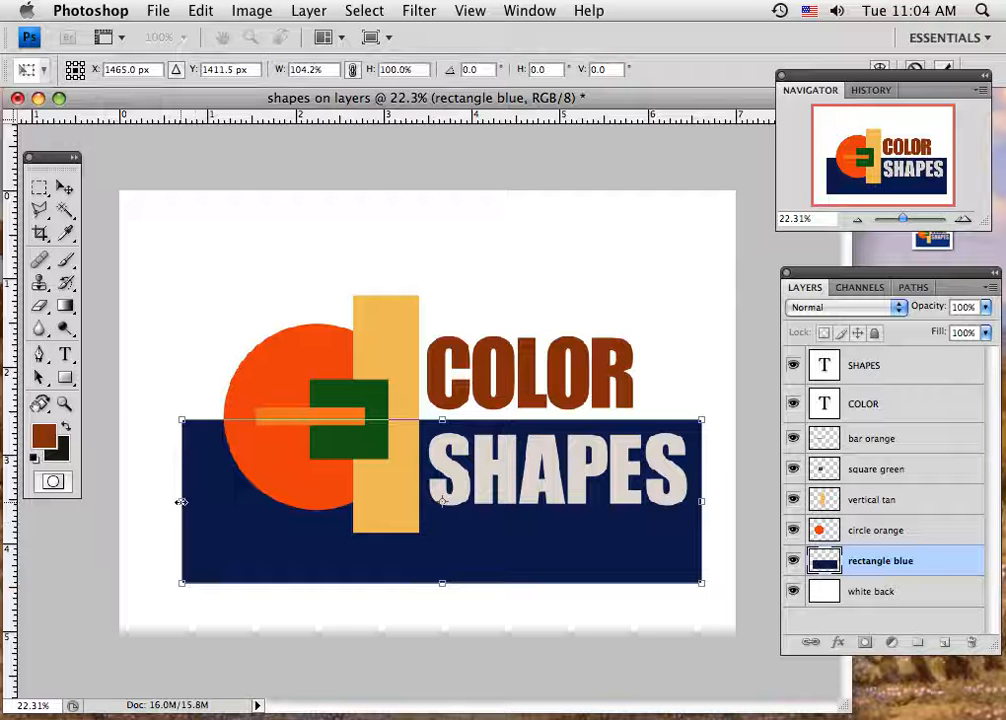
drag(181, 502, 158, 502)
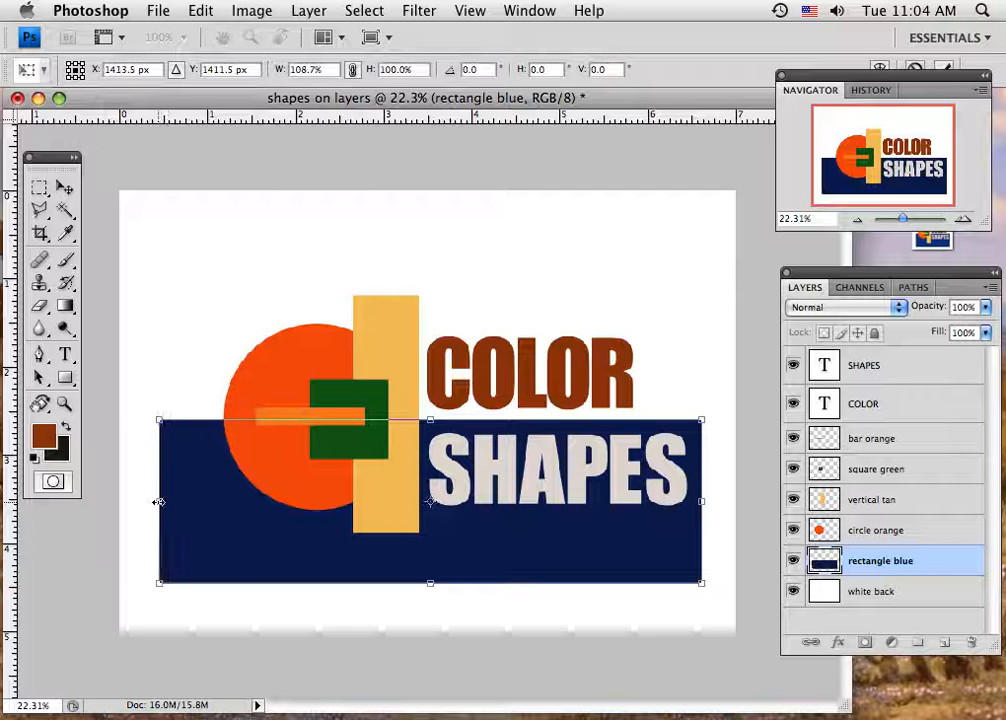
click(63, 187)
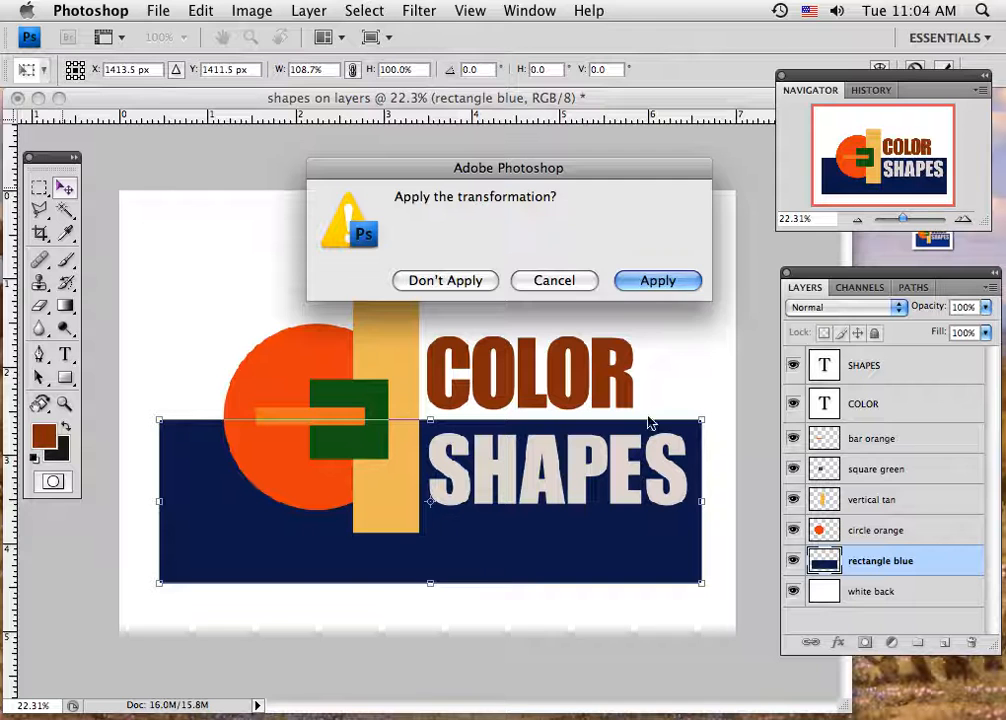
click(690, 280)
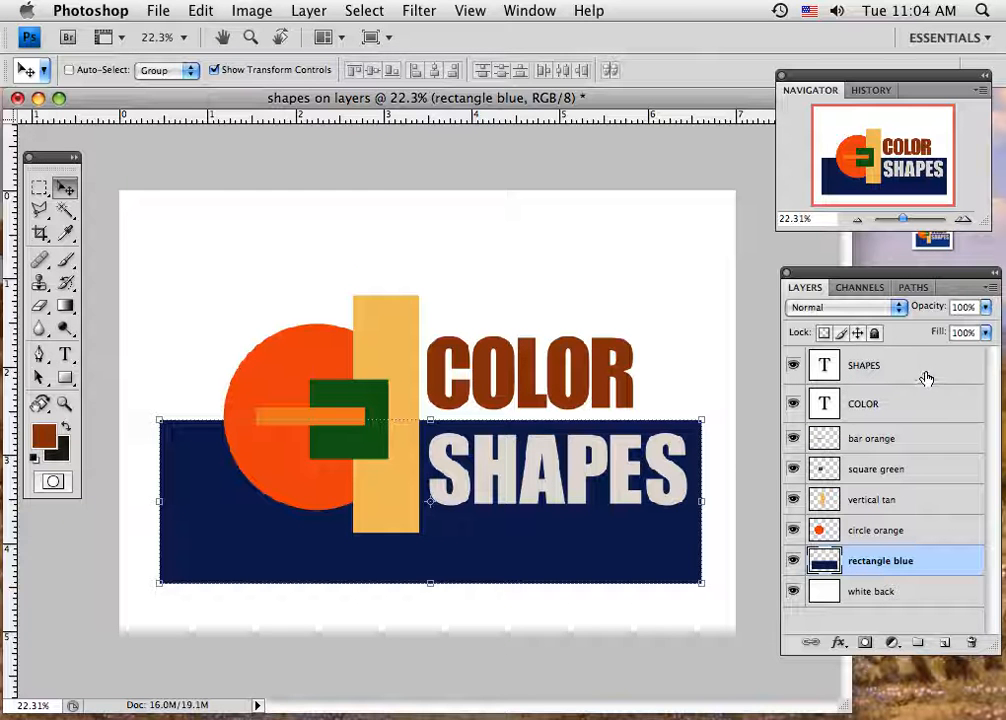
Move the SHAPES layer below COLOR in the layer order and rasterize its type
drag(925, 377, 929, 415)
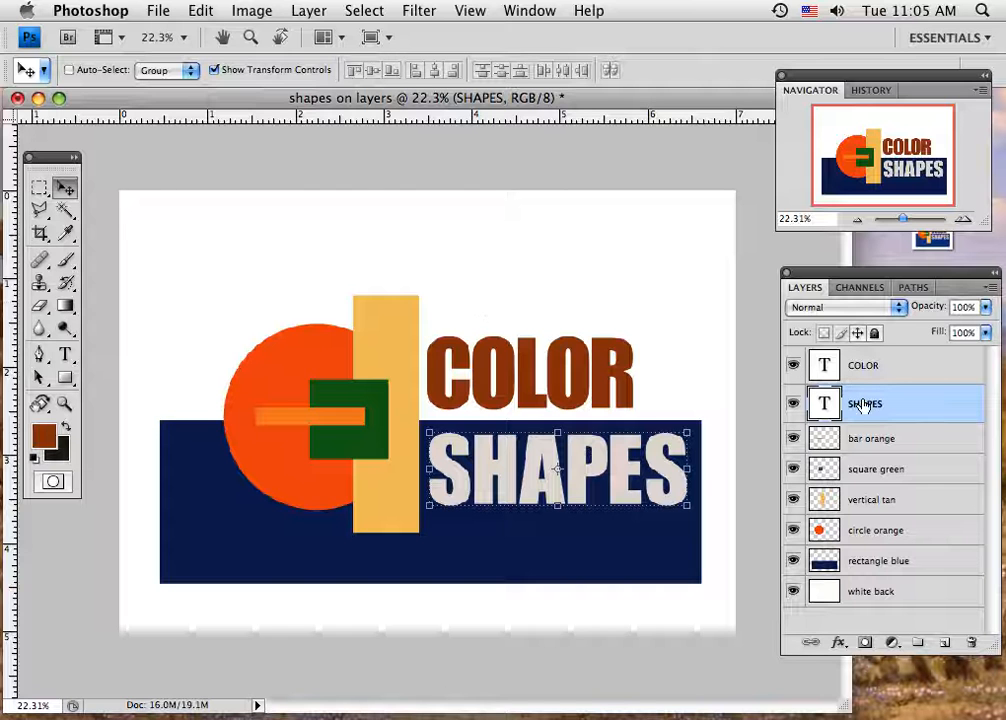
click(308, 14)
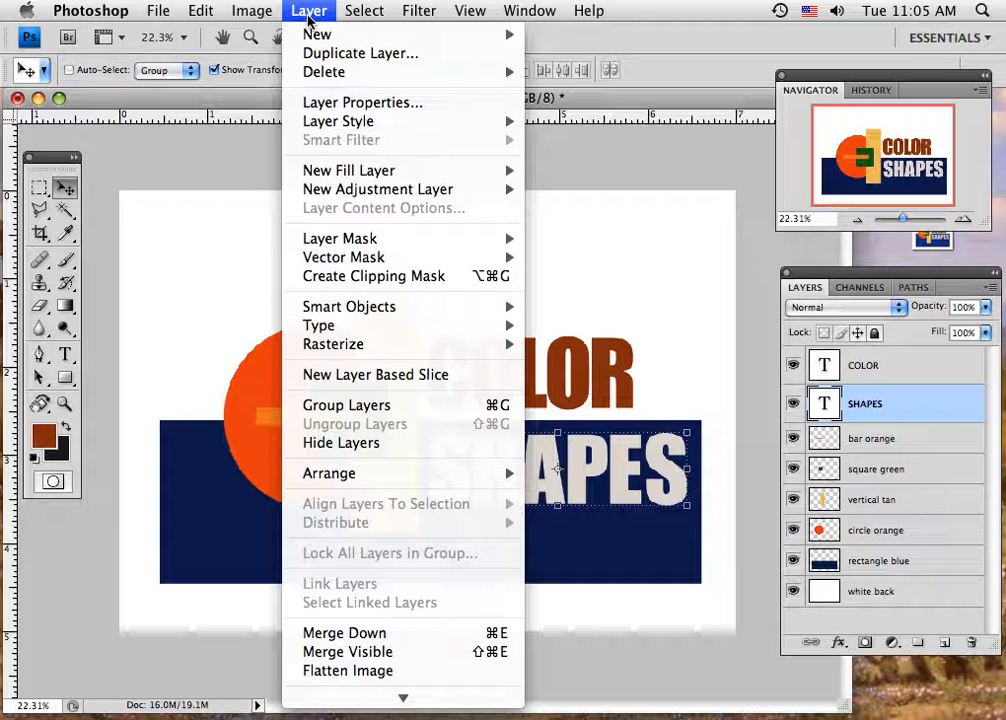
mouse_move(352, 344)
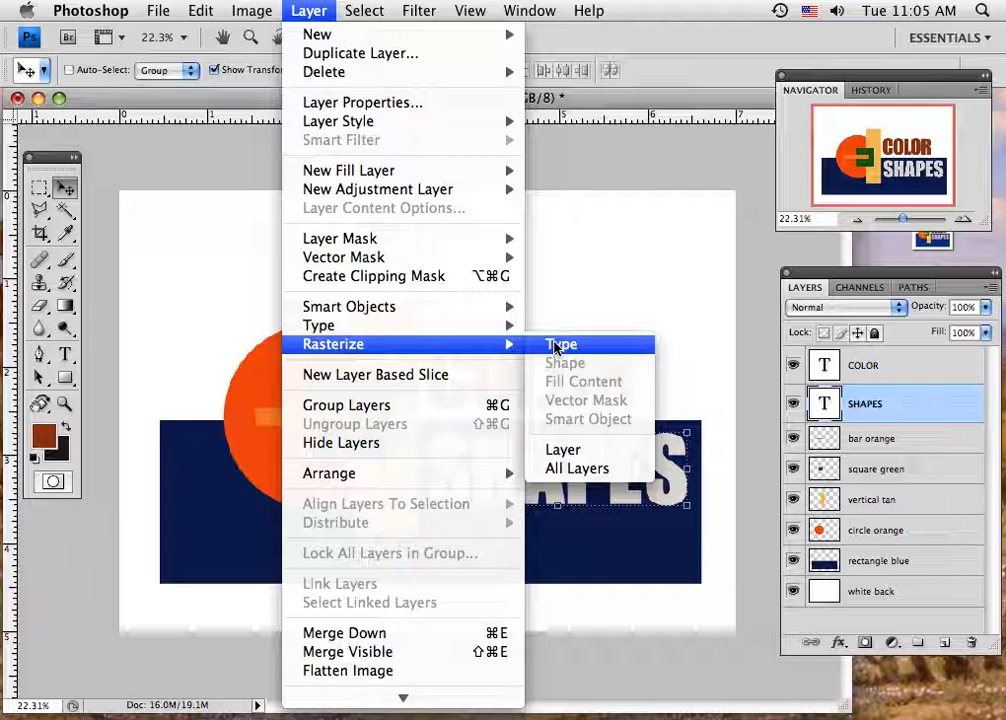
click(558, 345)
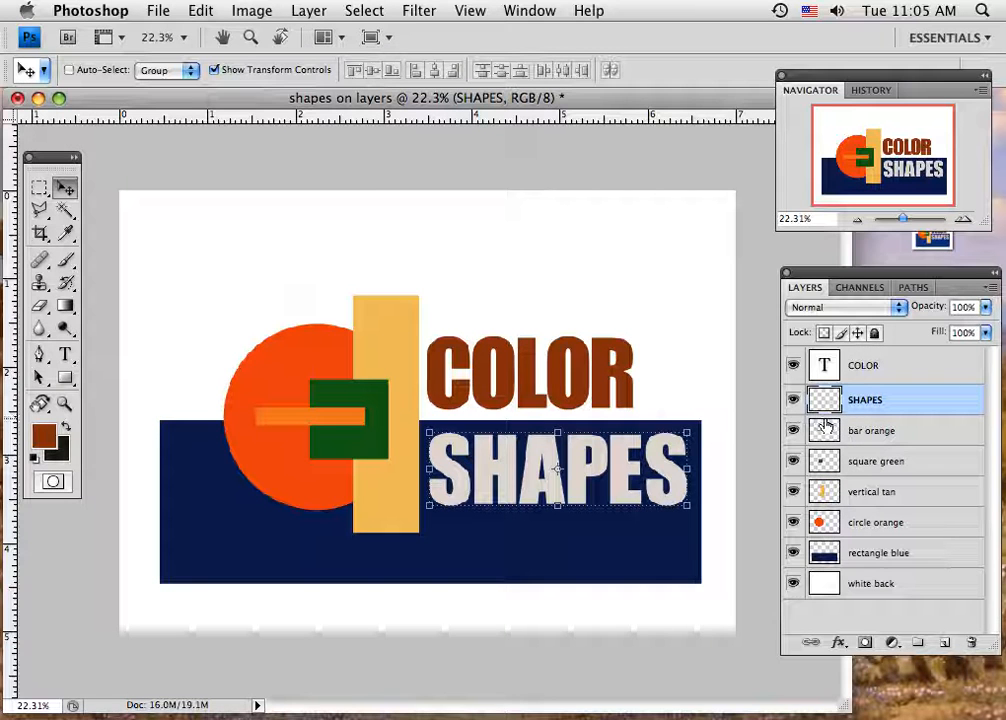
Rasterize the type of the COLOR layer and turn off the display of transform controls
click(883, 373)
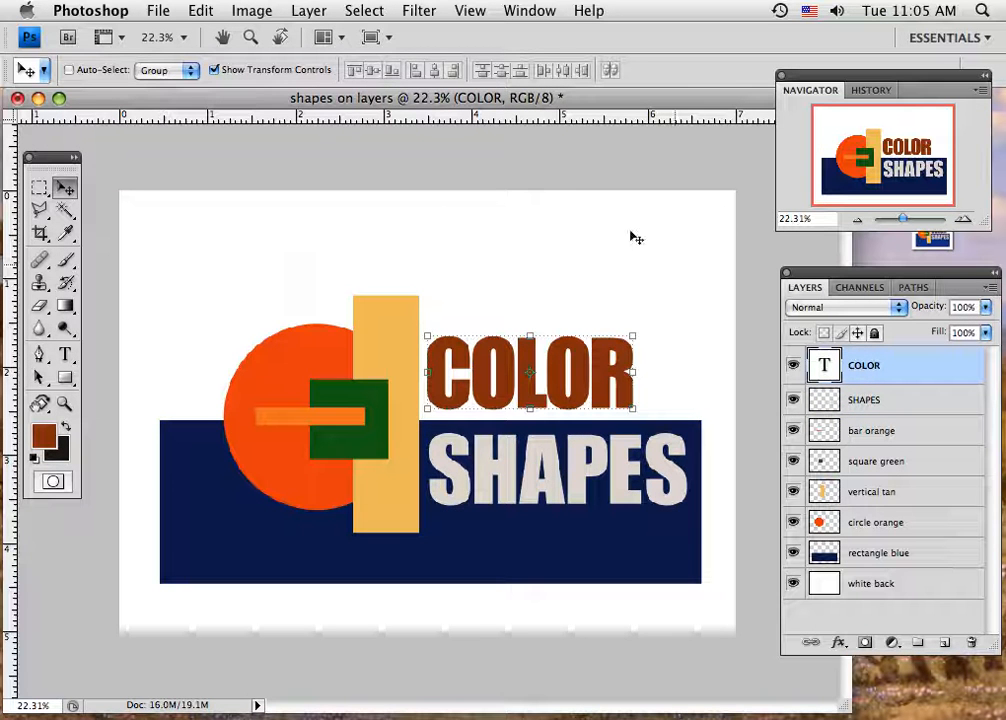
click(307, 11)
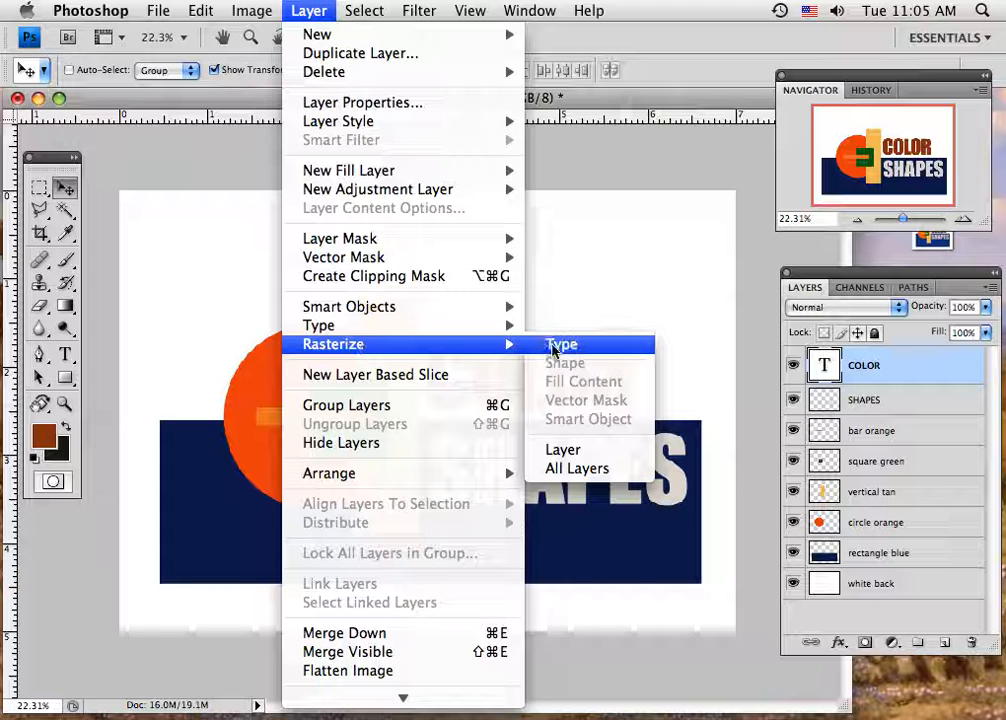
click(556, 346)
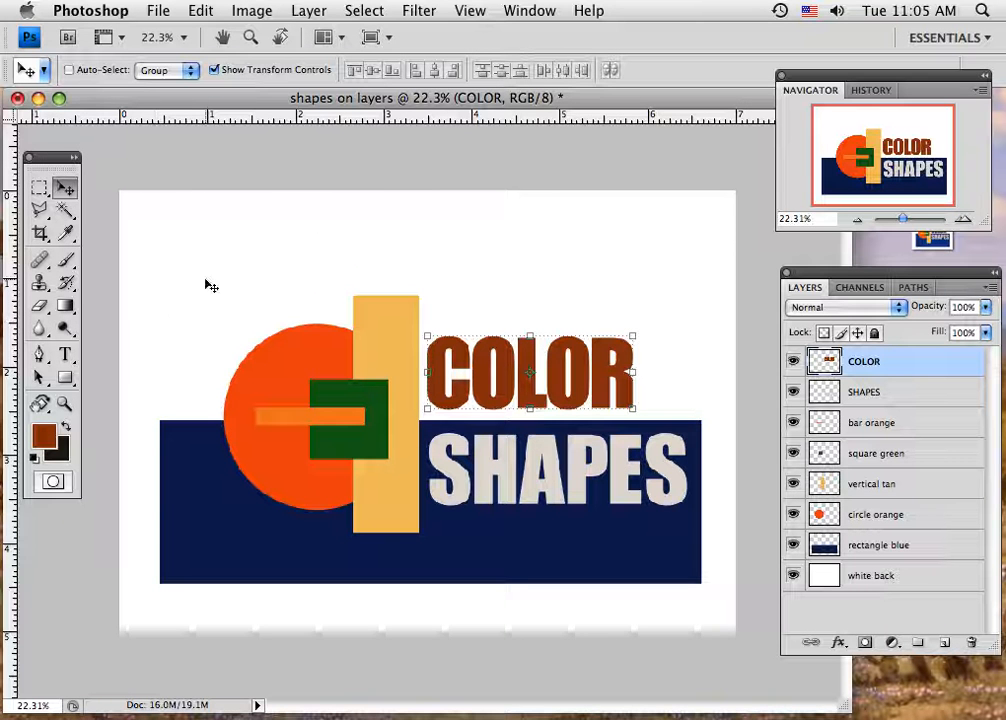
click(213, 70)
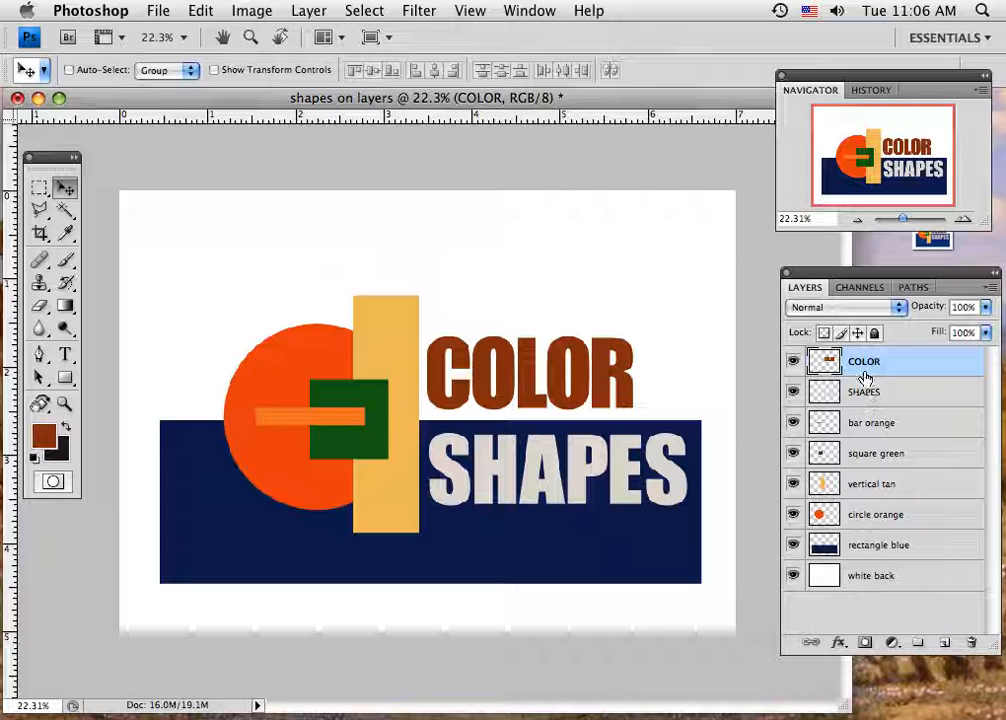
Rename the "circle orange" layer as "circle red" and leave no layer selected
click(892, 524)
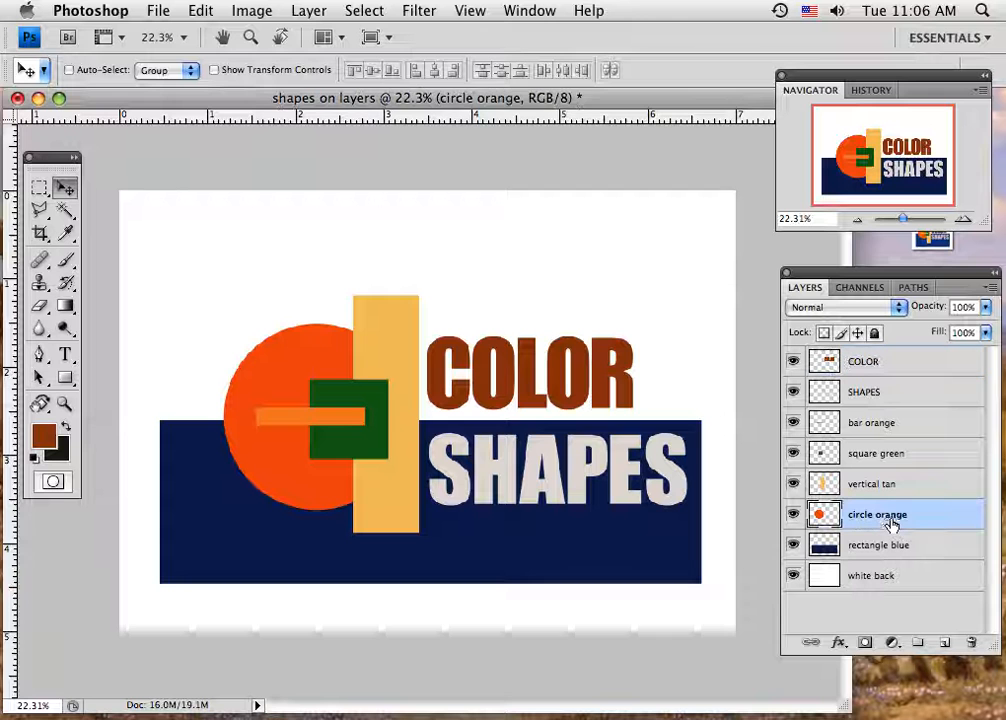
key(h)
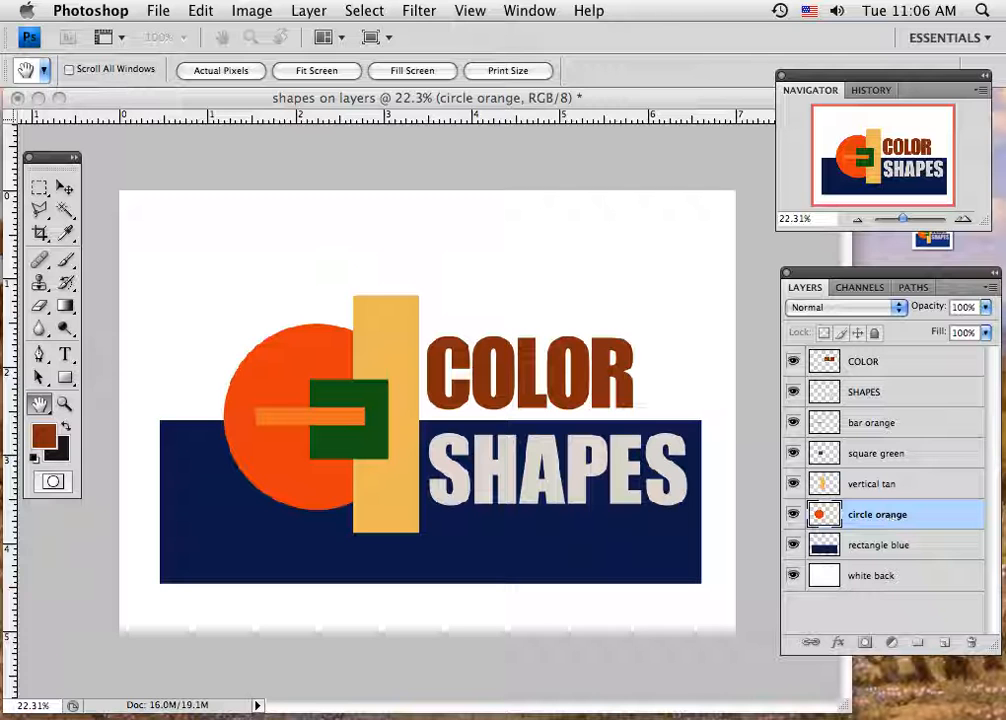
key(Escape)
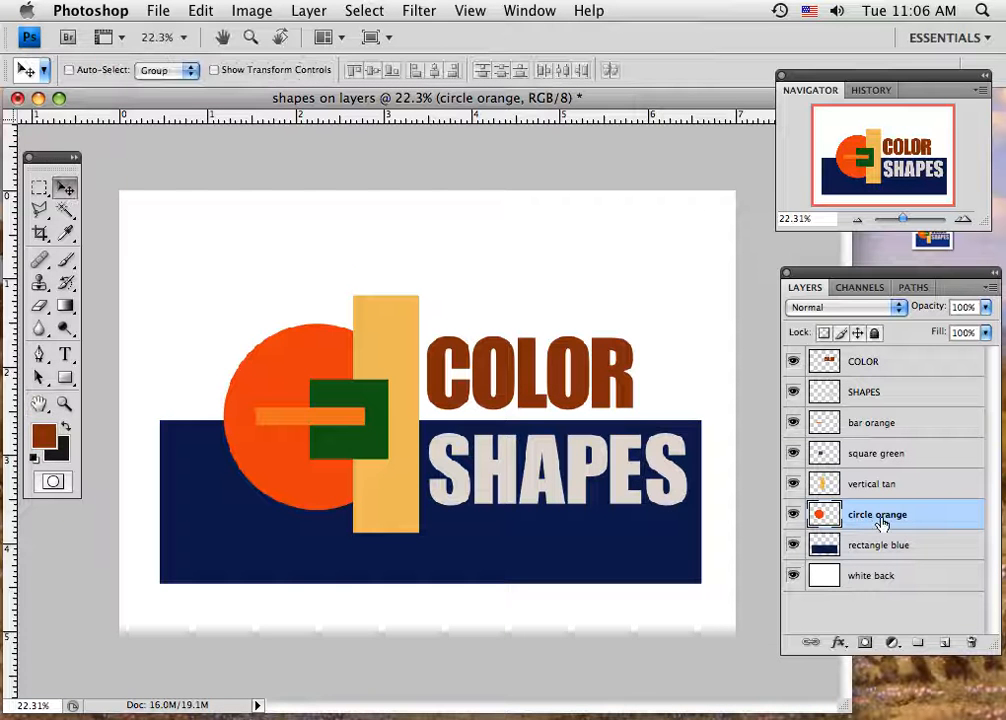
double_click(877, 515)
drag(874, 515, 895, 515)
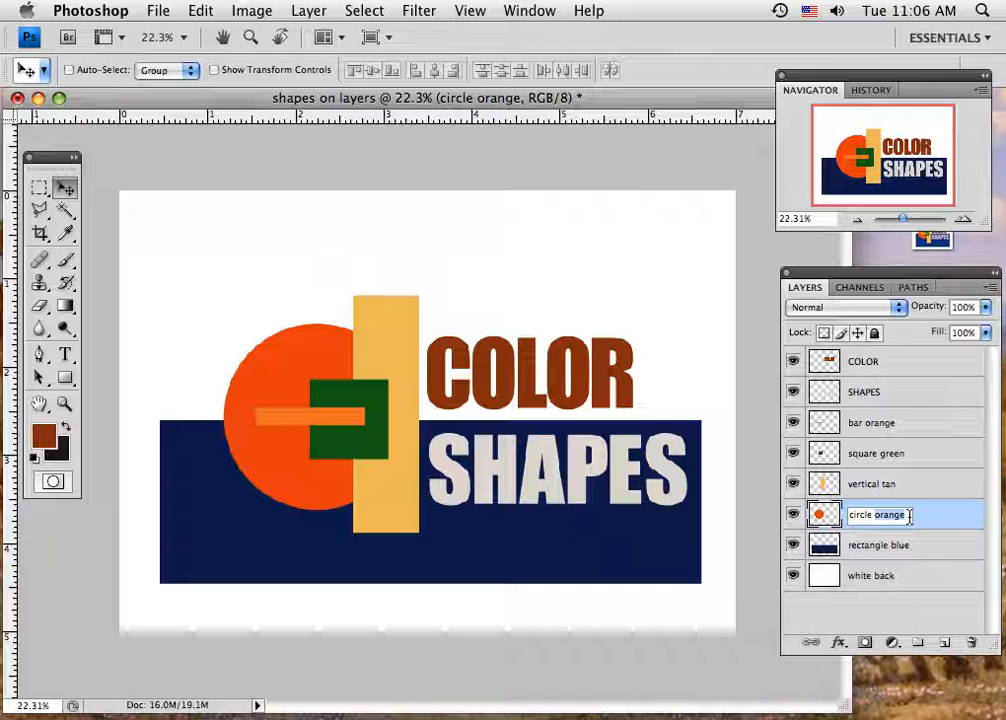
text(RE)
key(Return)
click(905, 610)
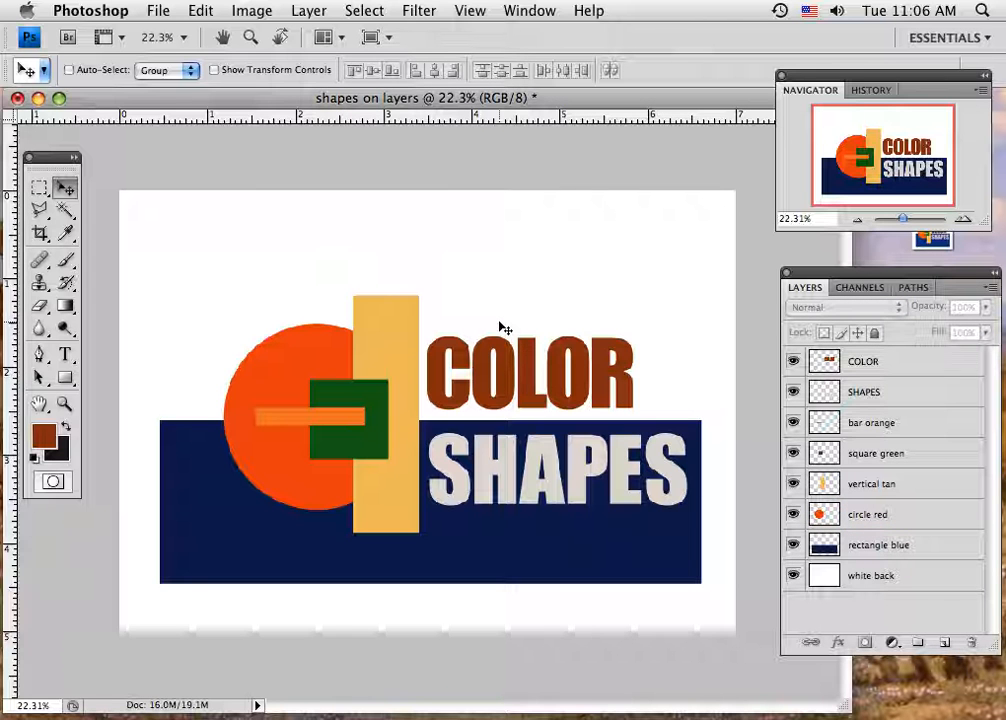